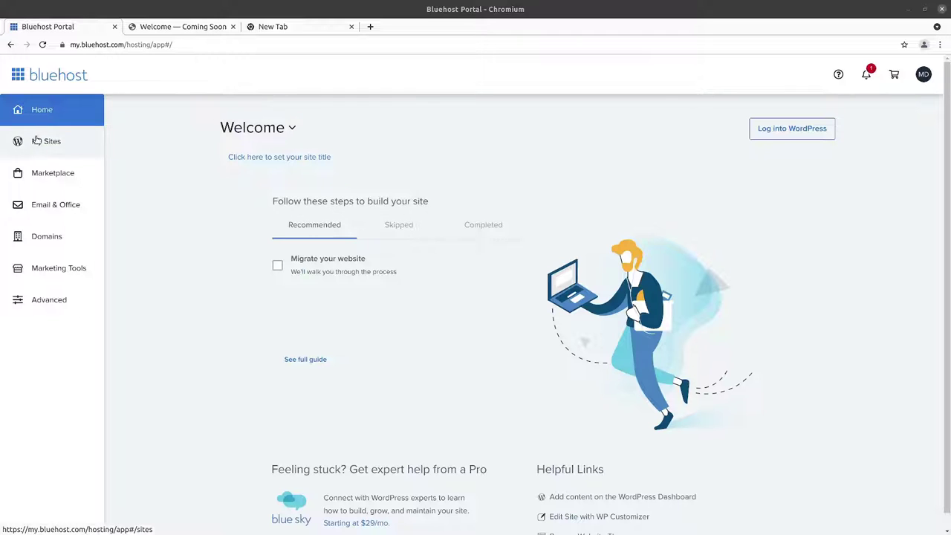
Step: Open statelesscode.com from the My Sites list and check its connection security against the copy already open in another tab
click(36, 141)
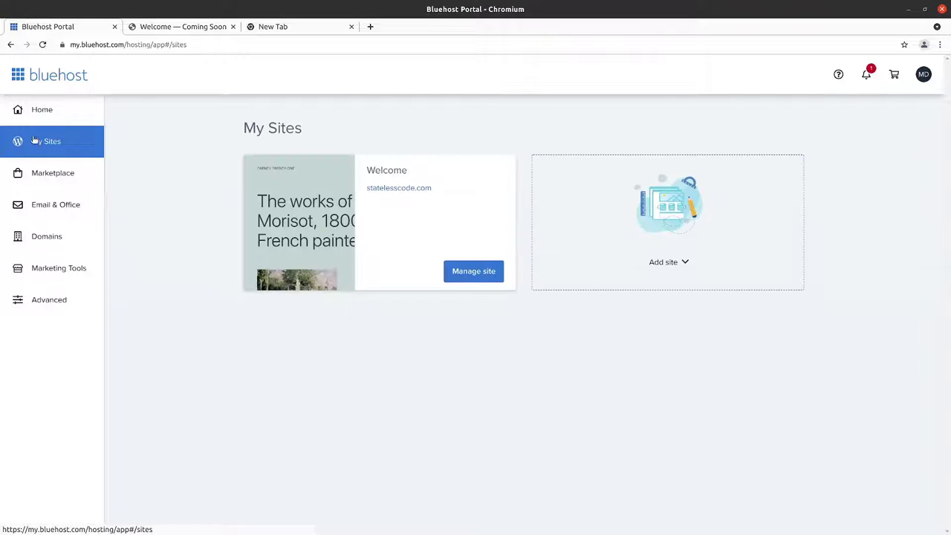
click(395, 191)
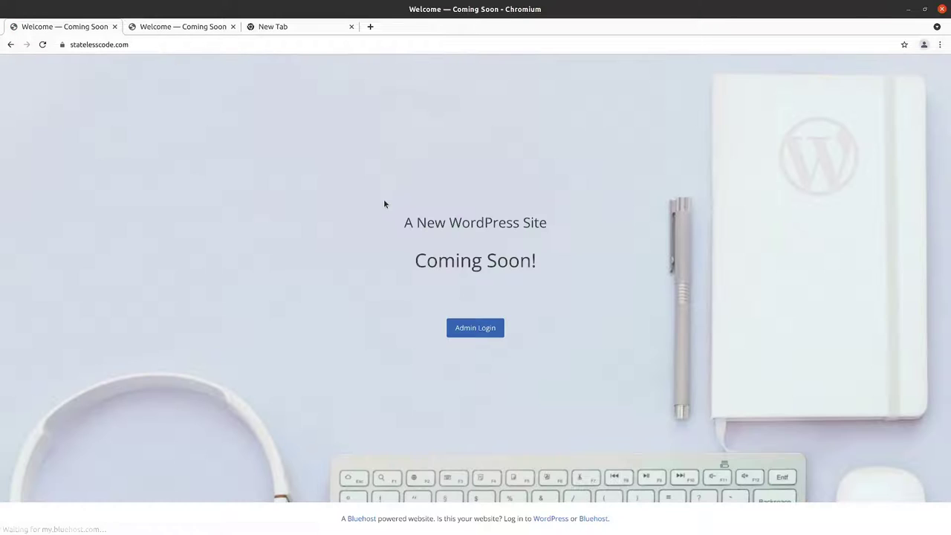
click(11, 49)
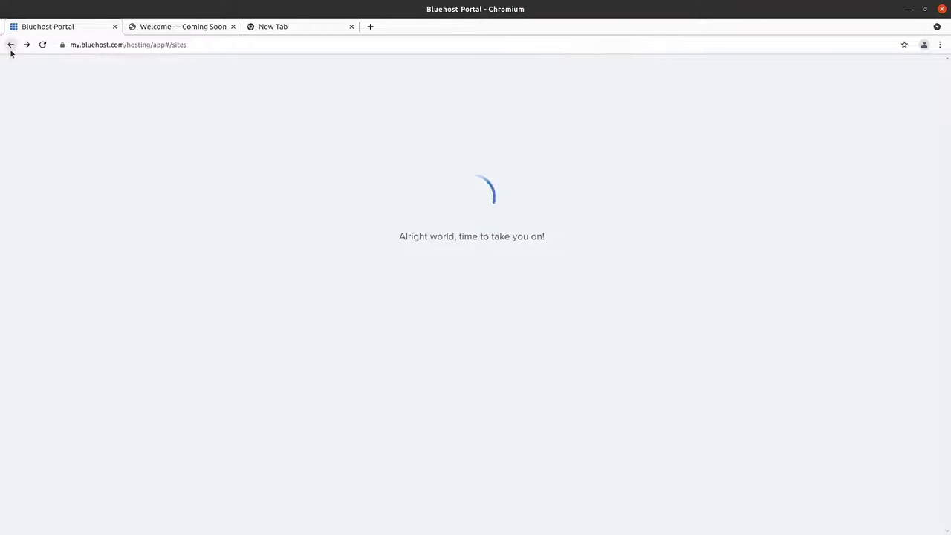
click(182, 26)
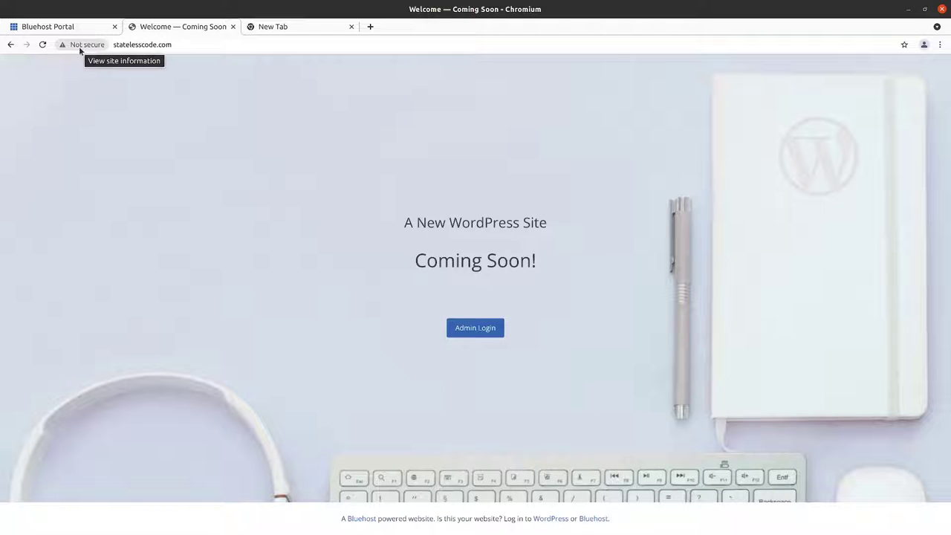
click(185, 44)
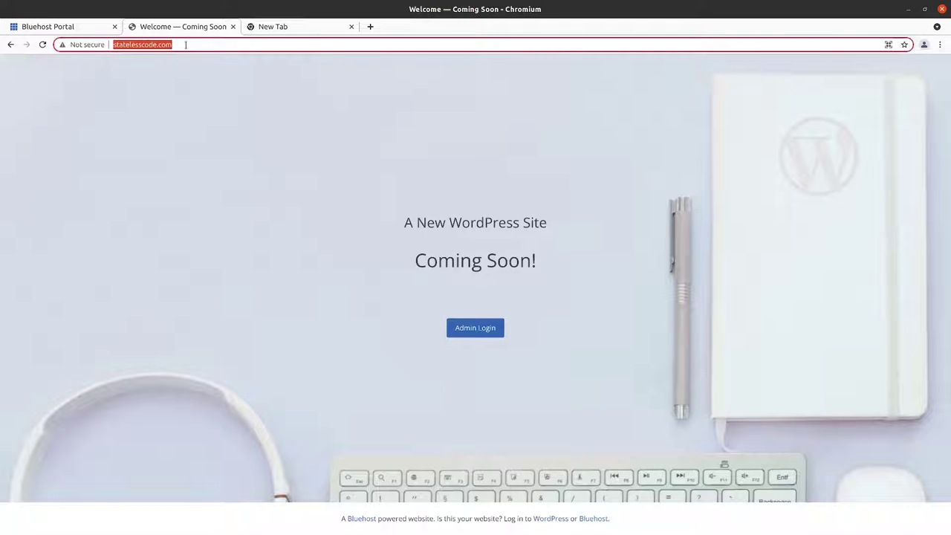
click(64, 28)
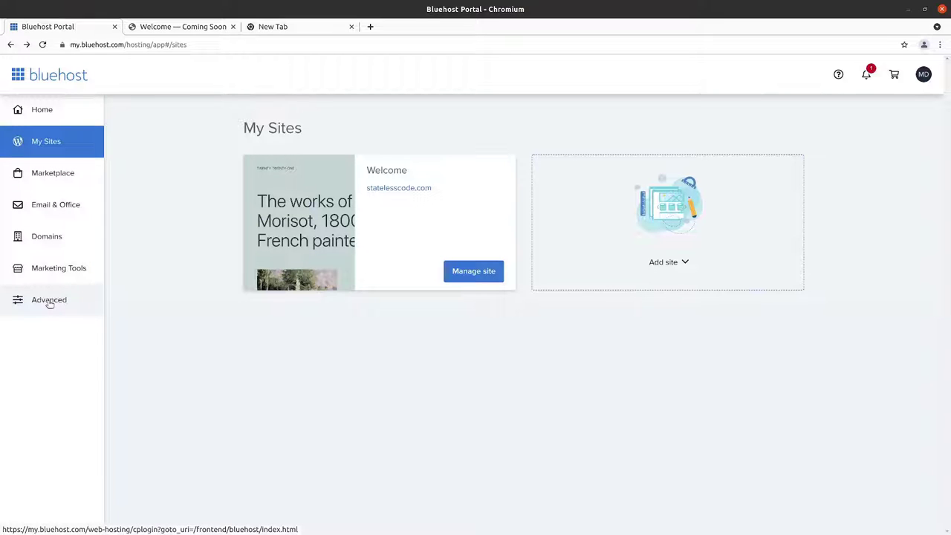
Step: Open the management page of the statelesscode.com site and view its SSL certificate under the security settings
click(473, 271)
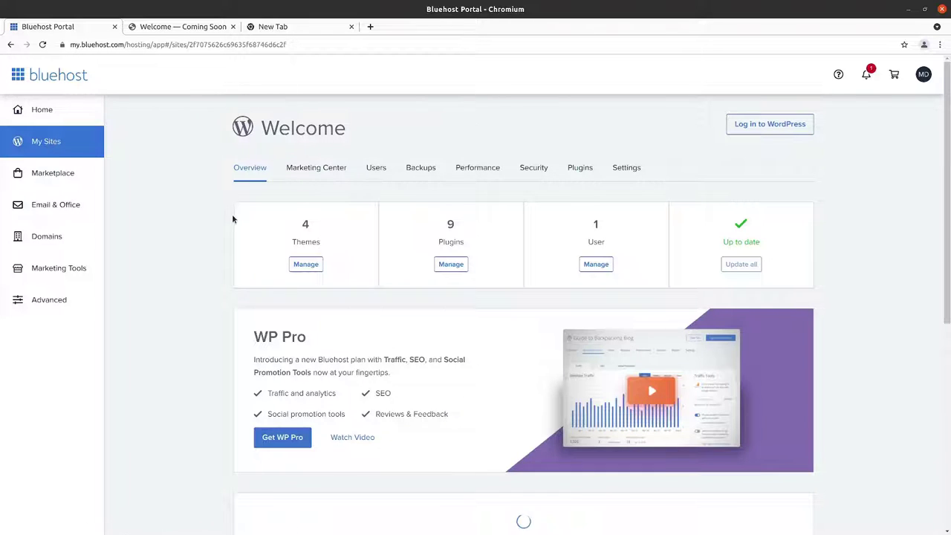
scroll(231, 215, down, 3)
scroll(232, 217, down, 3)
scroll(232, 217, up, 7)
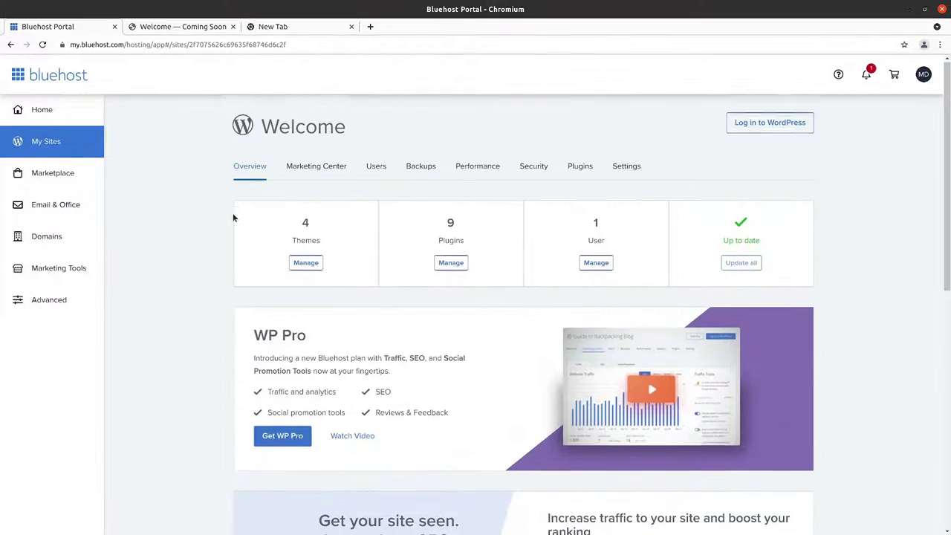
click(532, 171)
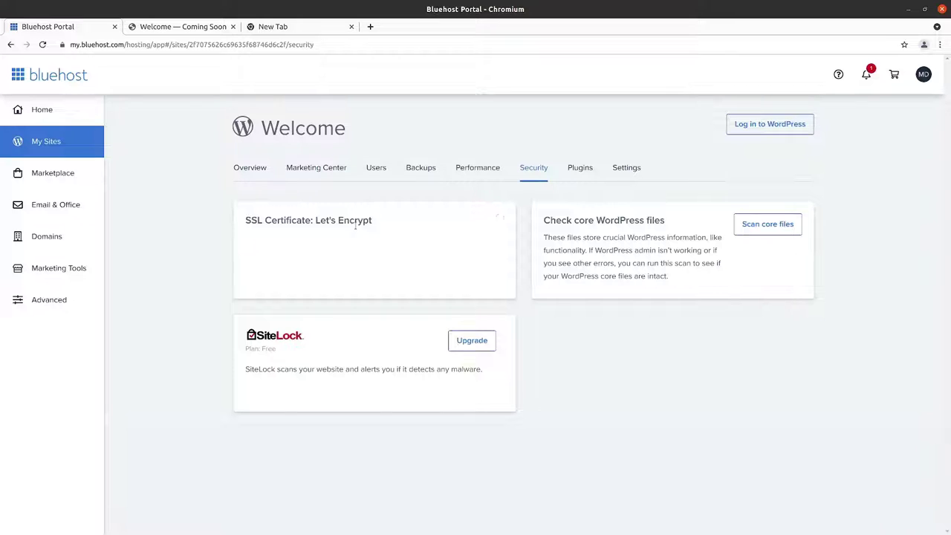
click(216, 27)
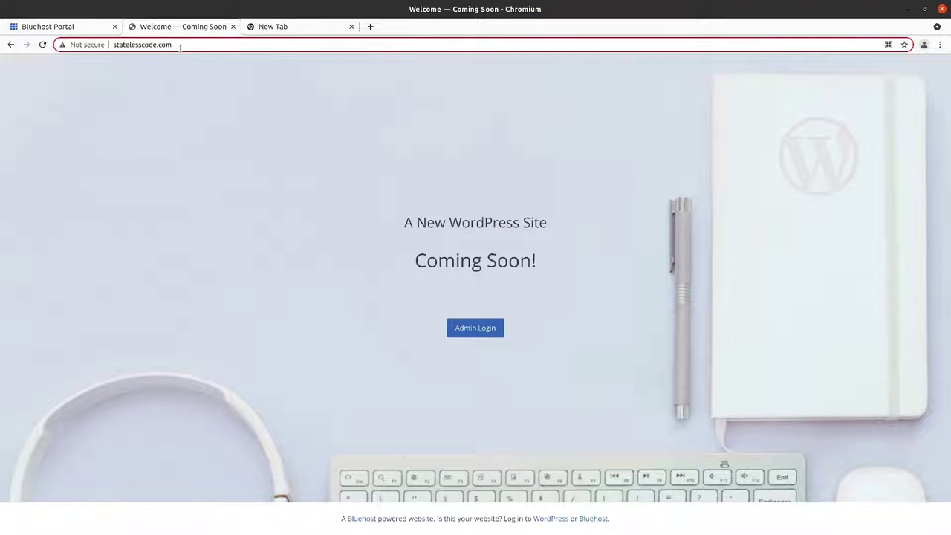
key(Home)
text(https://)
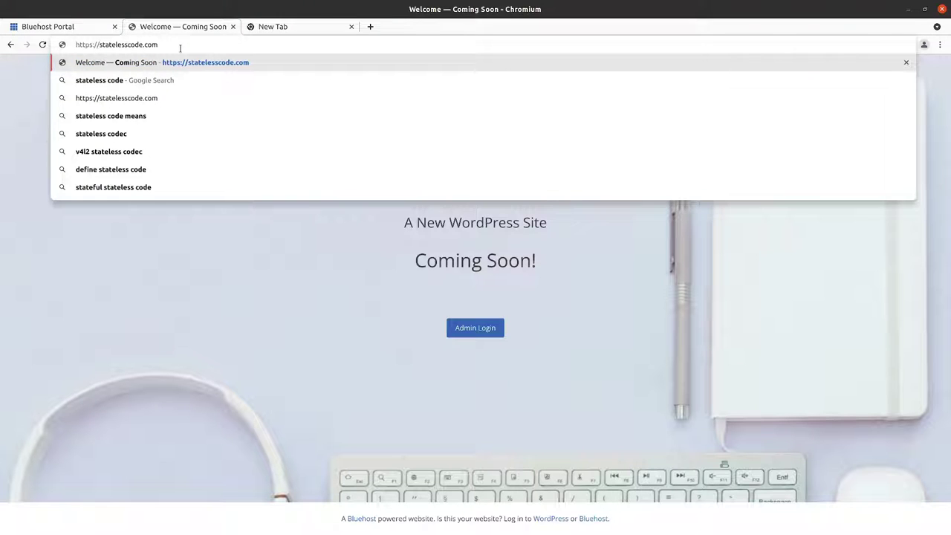
key(Return)
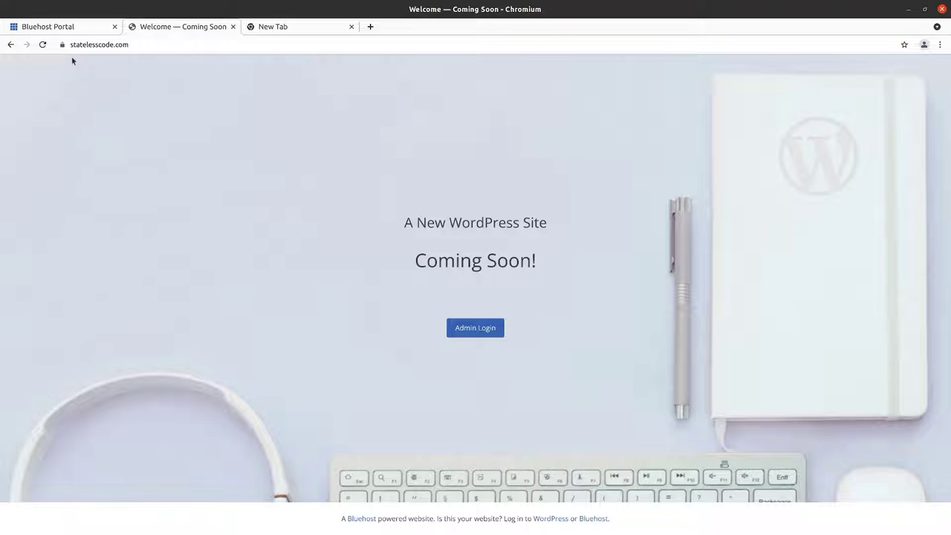
click(62, 45)
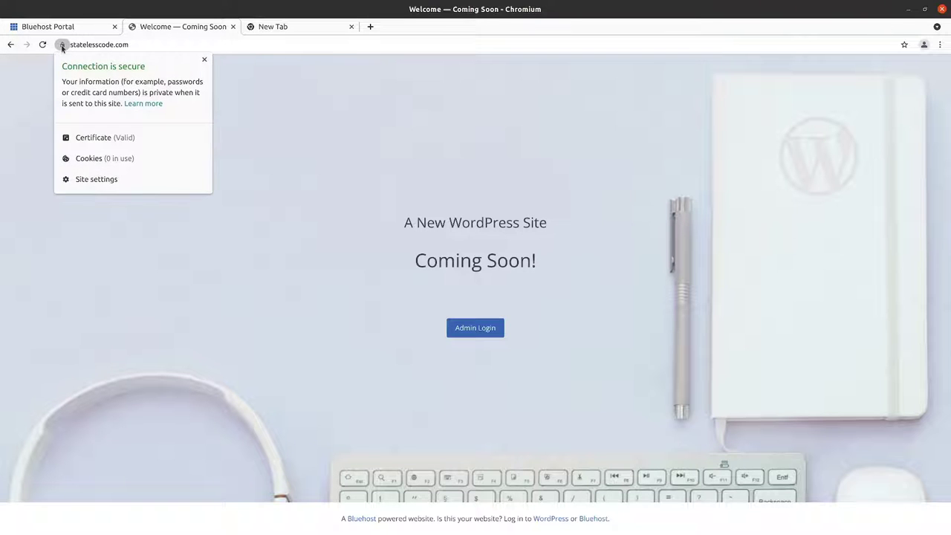
click(62, 45)
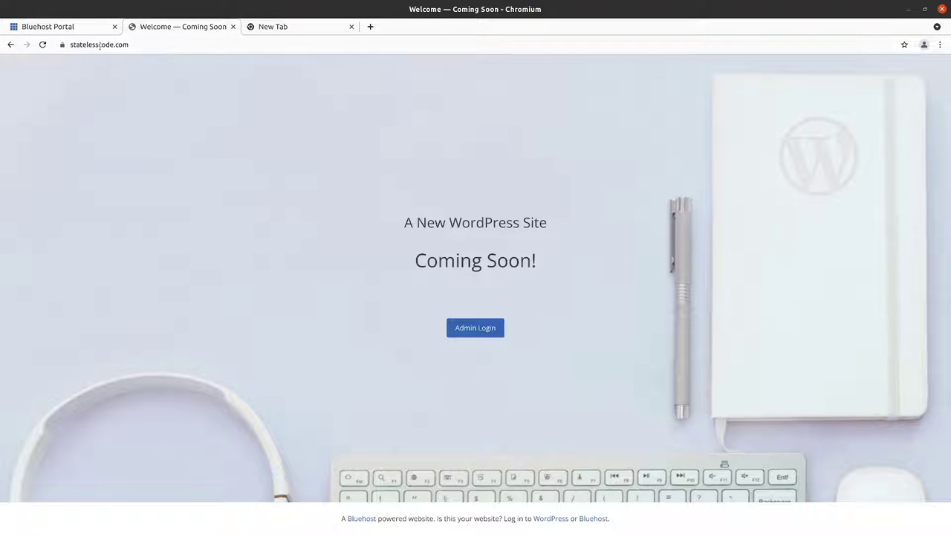
click(136, 45)
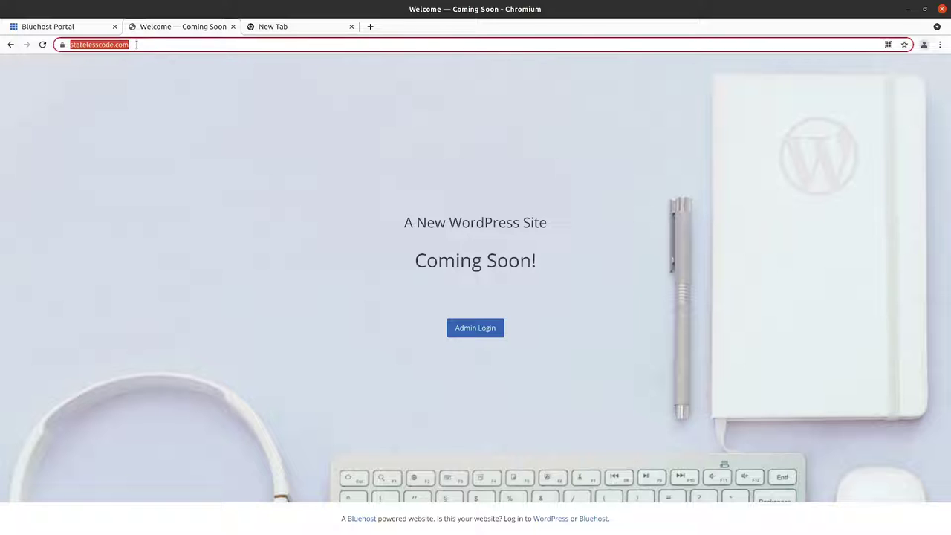
key(End)
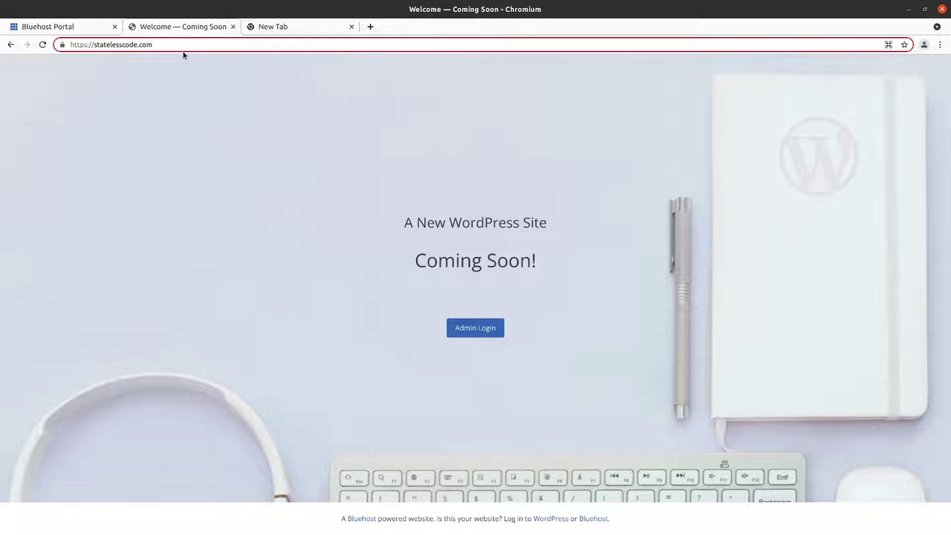
Step: Search Google for "bluehost wordpress force https" in the empty tab
click(266, 26)
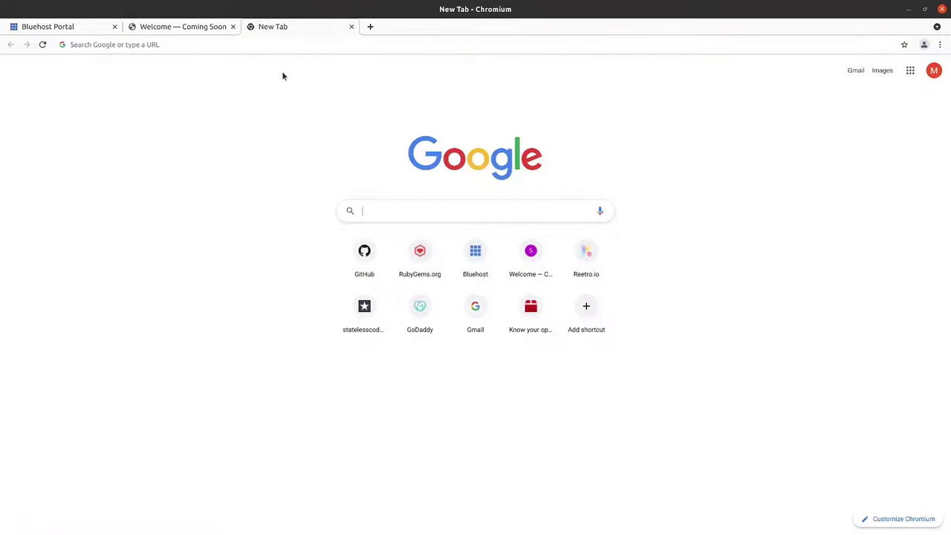
click(384, 211)
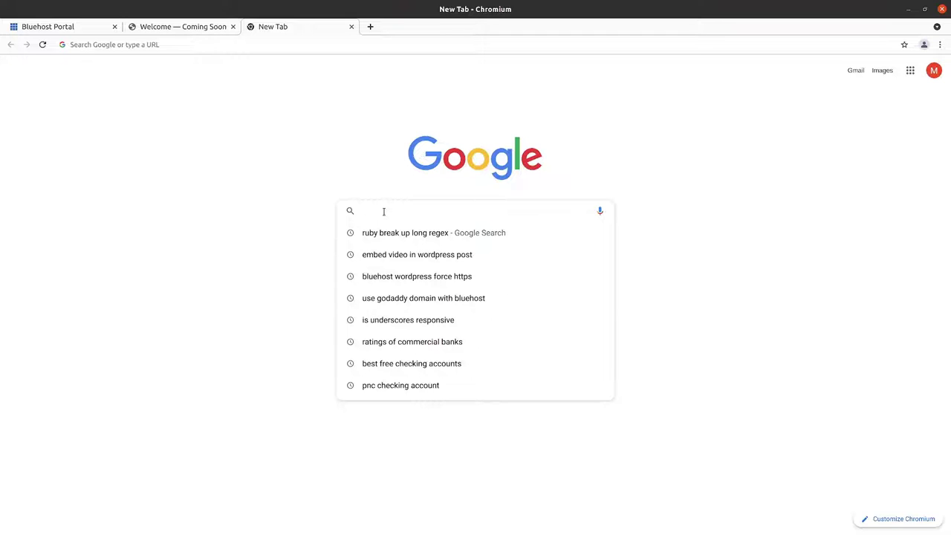
text(blush)
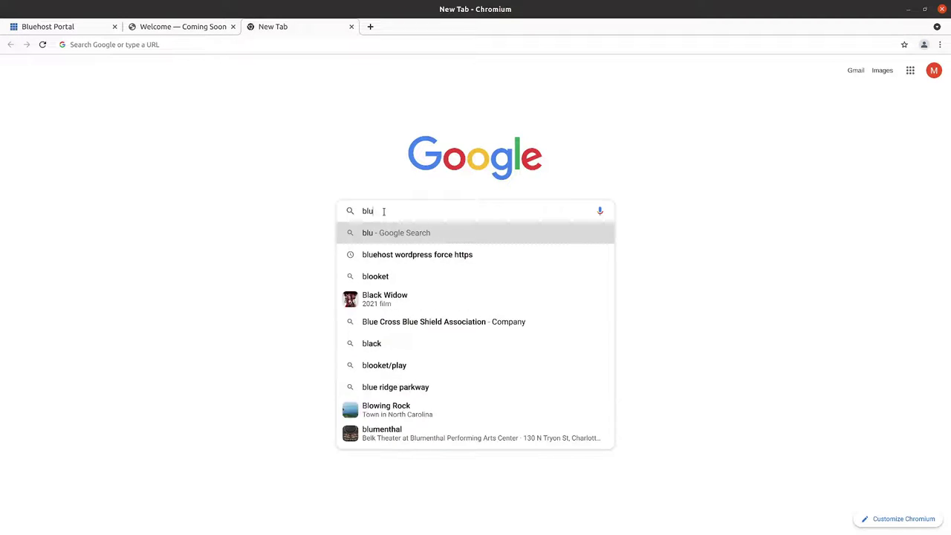
key(BackSpace)
key(BackSpace)
text(ehost f)
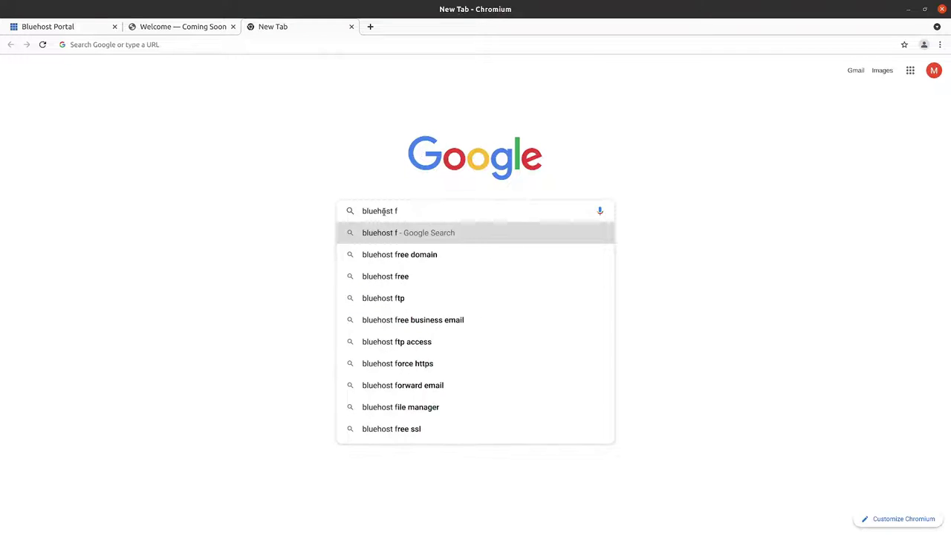
key(BackSpace)
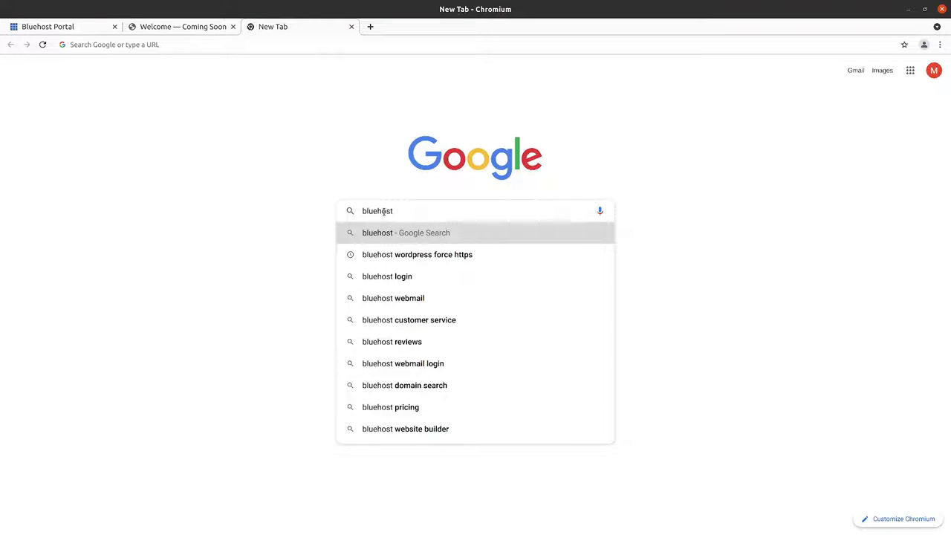
click(391, 252)
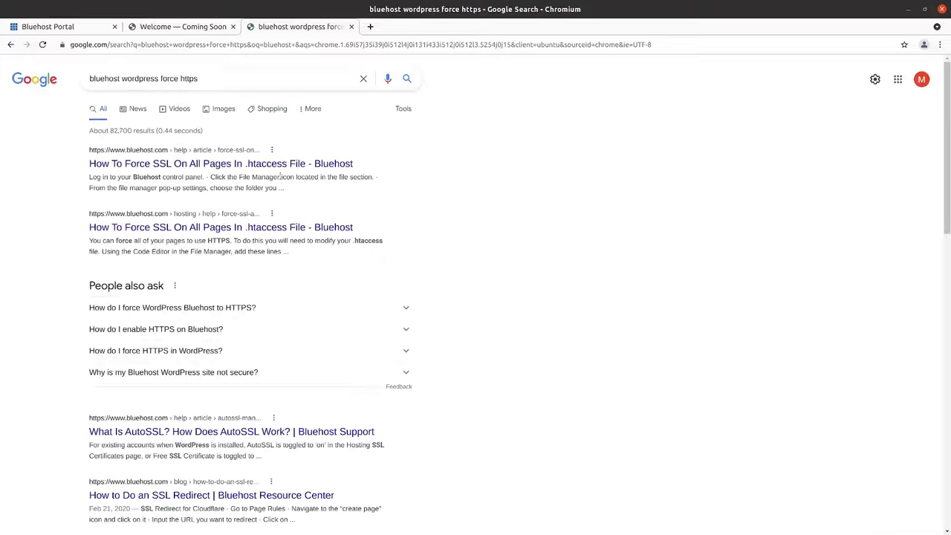
Step: Open the first Bluehost article, on forcing SSL in the .htaccess file, in a new tab and highlight its rewrite lines for all pages
right_click(139, 163)
click(170, 171)
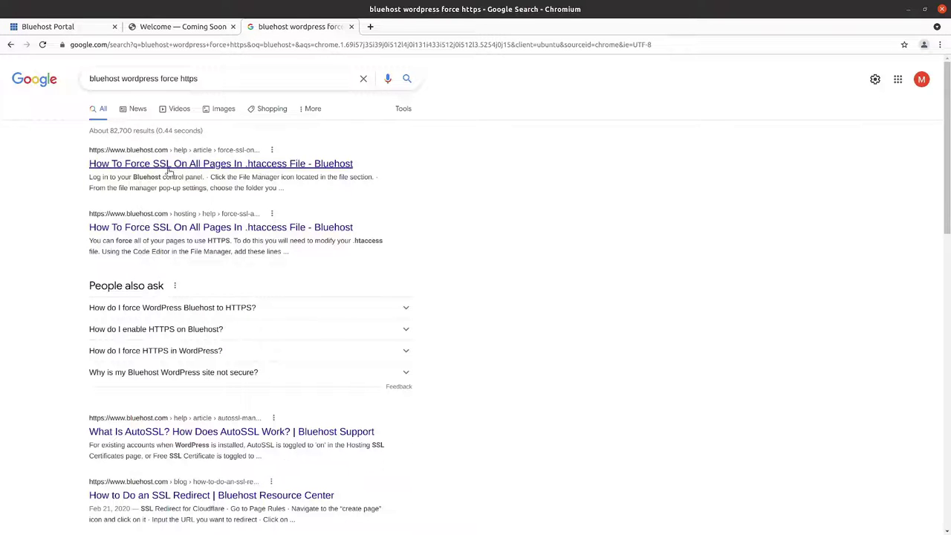
click(406, 28)
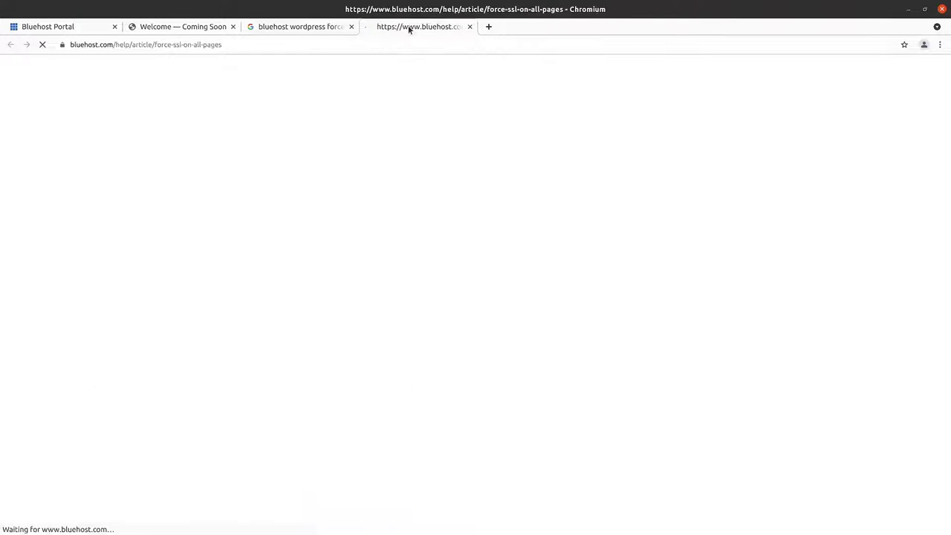
scroll(272, 261, down, 5)
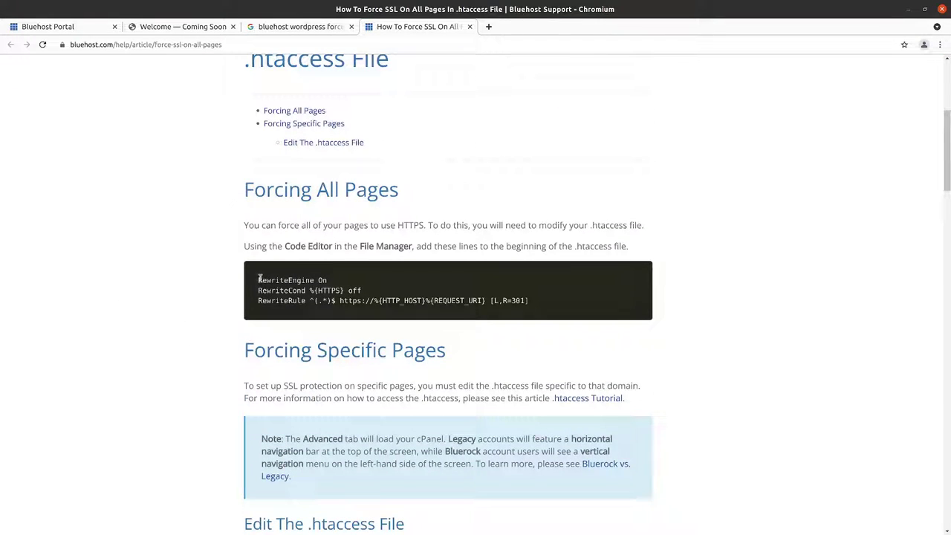
drag(258, 280, 547, 310)
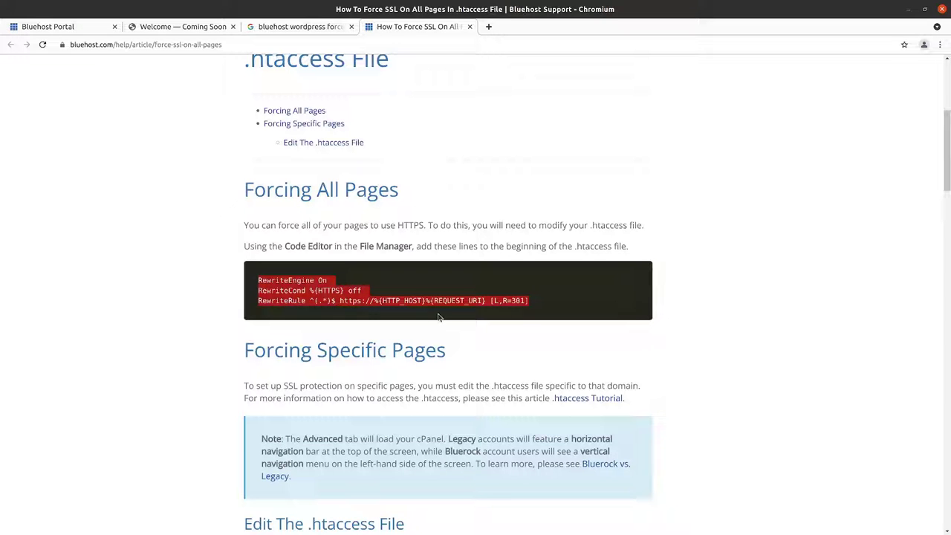
scroll(467, 297, down, 5)
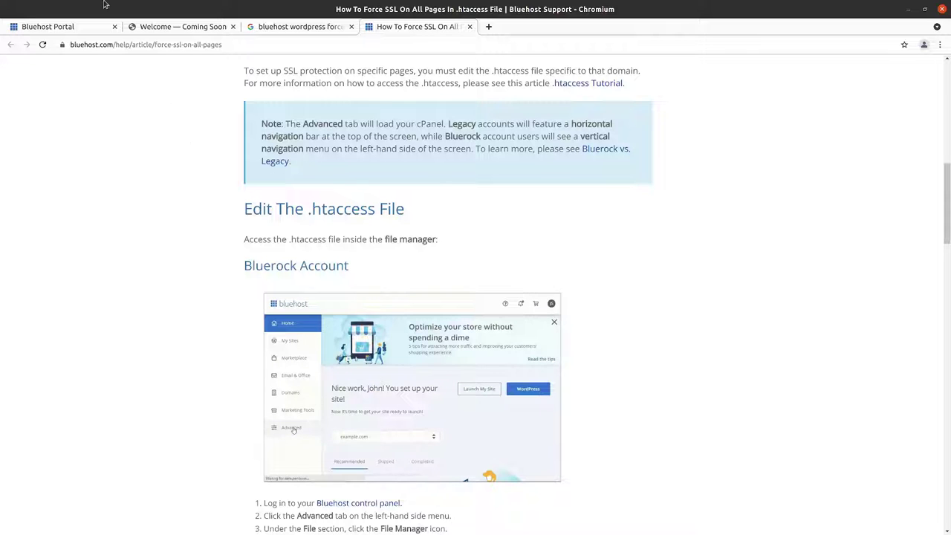
Step: Return to the Bluehost portal and open the File Manager from the cPanel's advanced tools
click(70, 28)
click(50, 301)
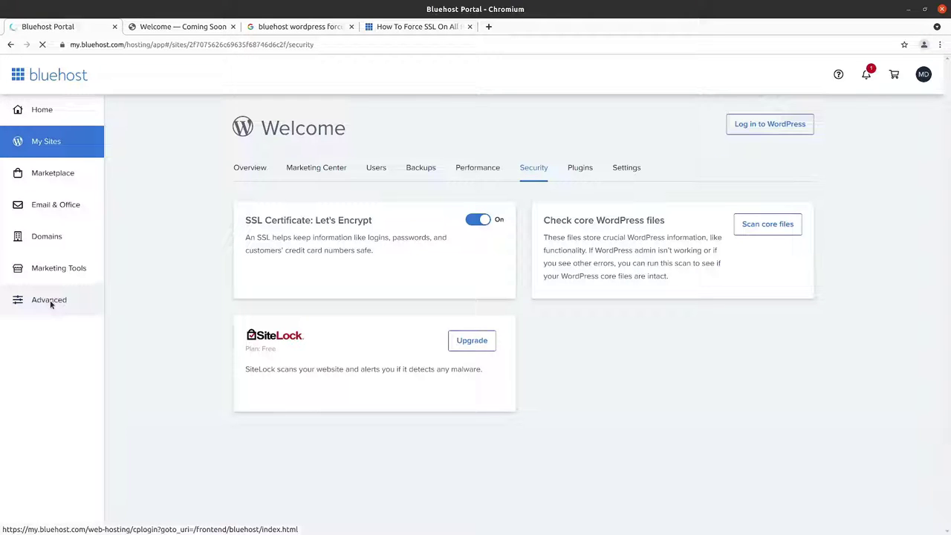
click(51, 301)
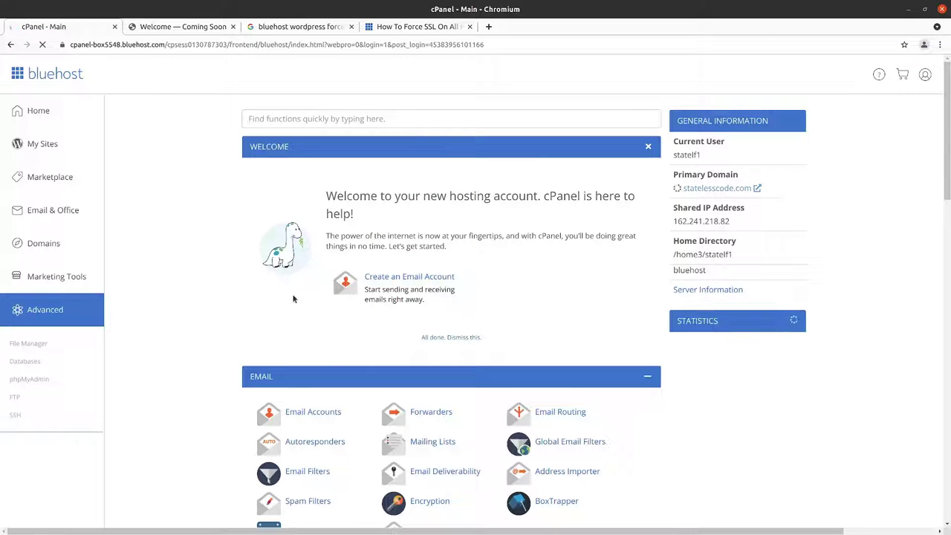
scroll(331, 356, down, 2)
scroll(333, 355, down, 2)
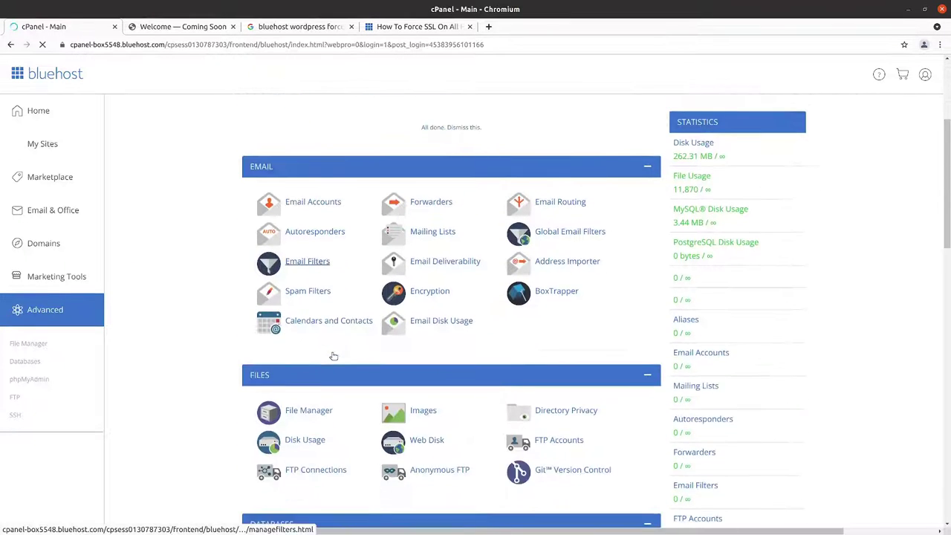
click(305, 385)
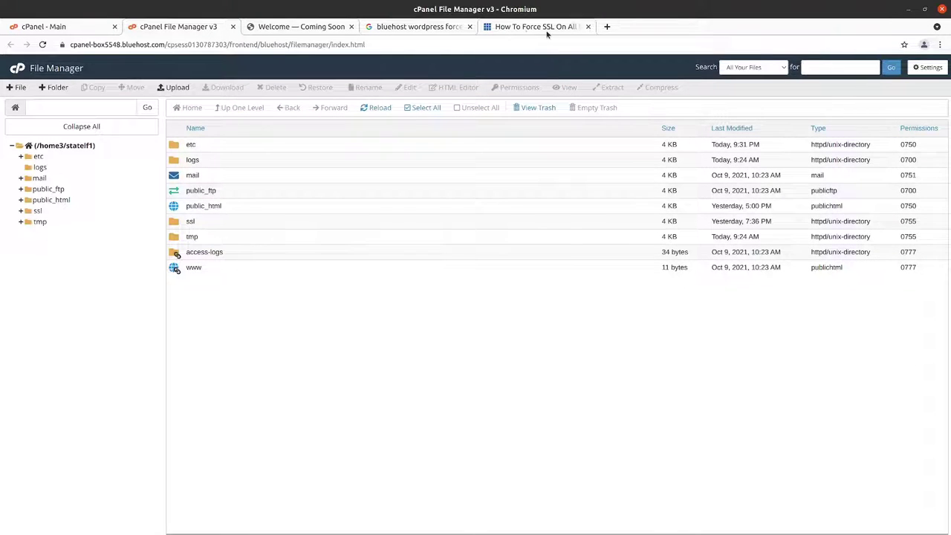
Step: Read the help article's Bluerock account instructions for locating the hidden .htaccess file, and go back to the search results
click(527, 28)
scroll(528, 164, down, 3)
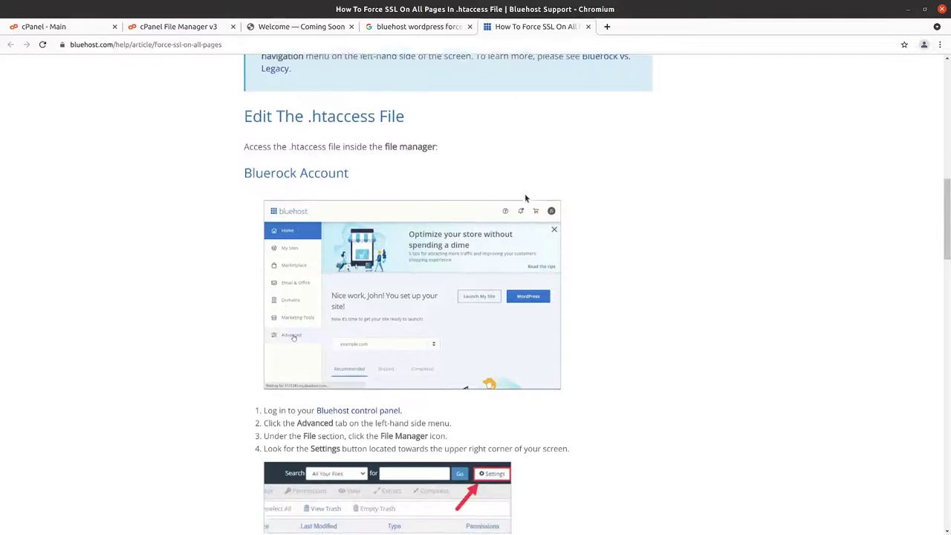
scroll(541, 202, down, 5)
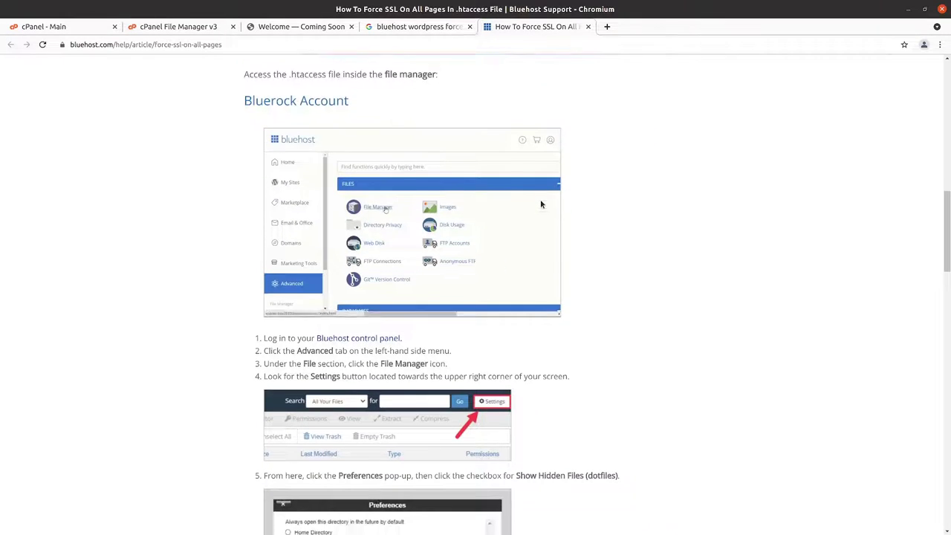
scroll(541, 203, down, 2)
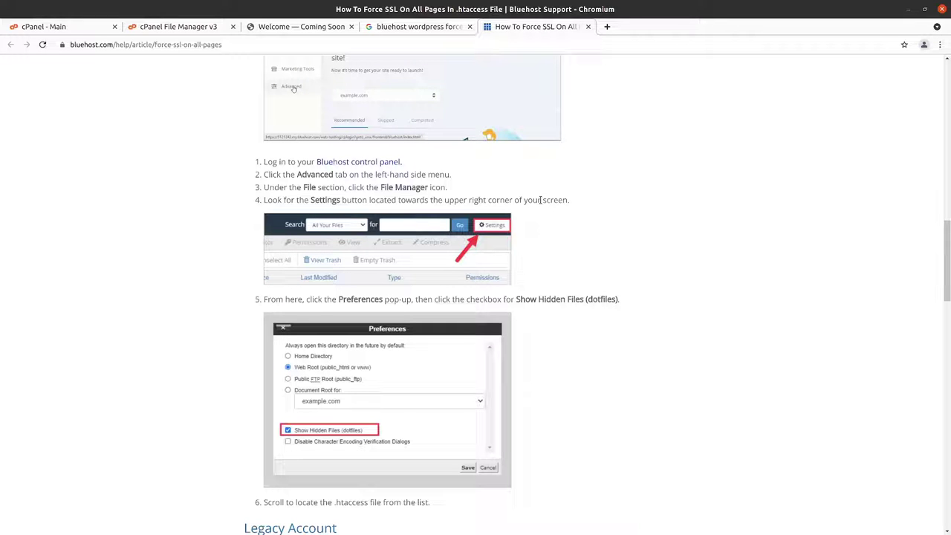
click(422, 27)
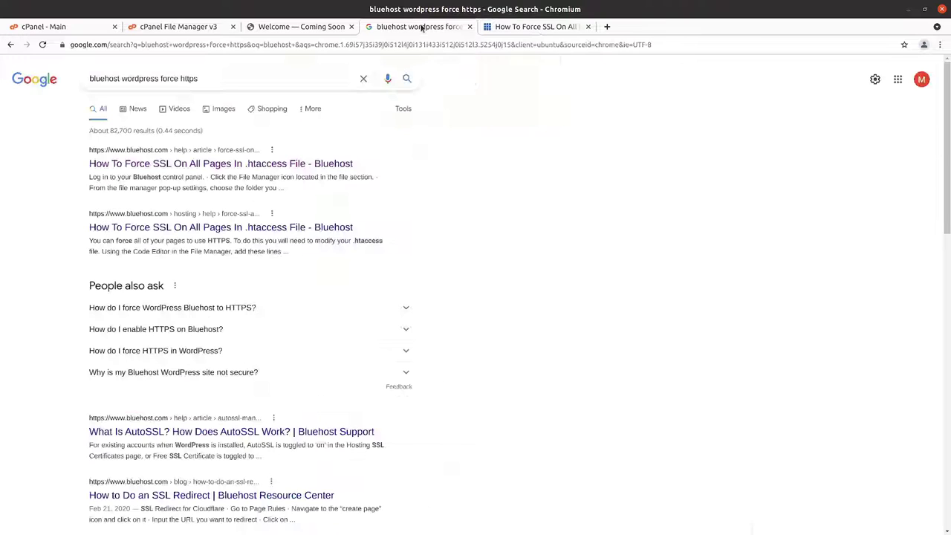
Step: Return to the File Manager and open the public_html folder
click(296, 28)
click(128, 27)
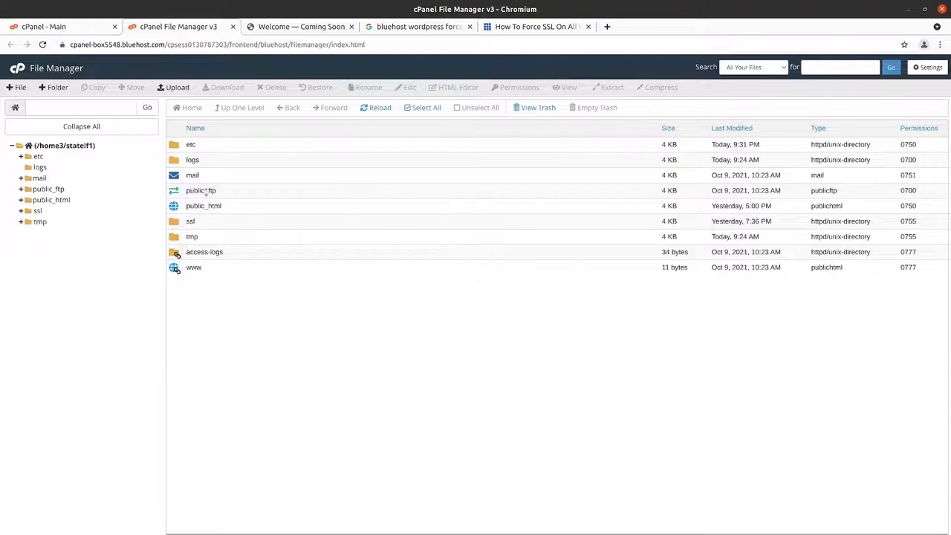
click(206, 193)
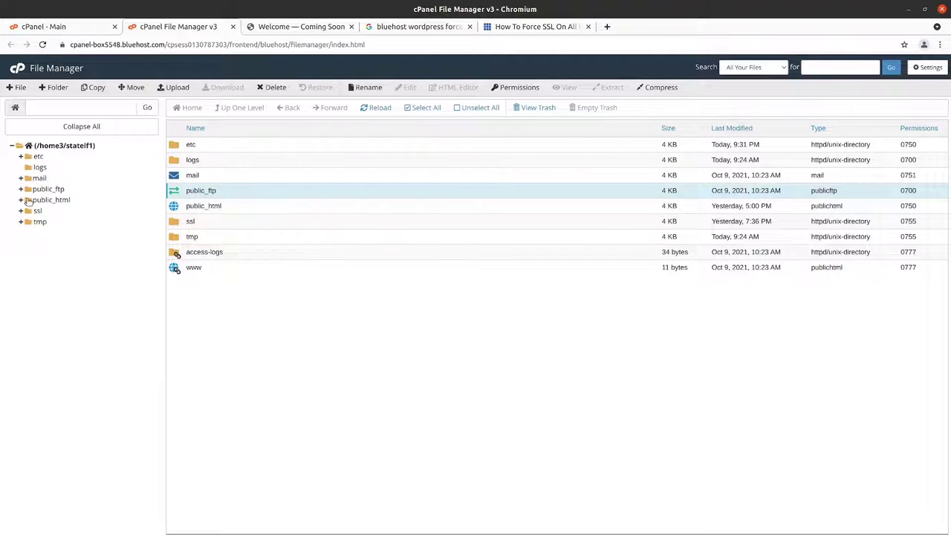
click(39, 202)
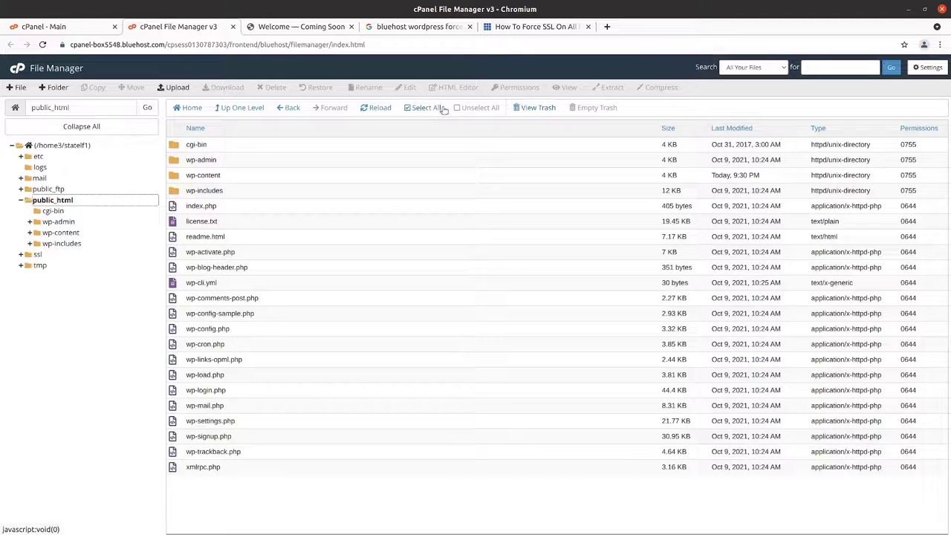
Step: Consult the help article's hidden-file instructions, and enable Show Hidden Files (dotfiles) in the File Manager preferences
click(535, 30)
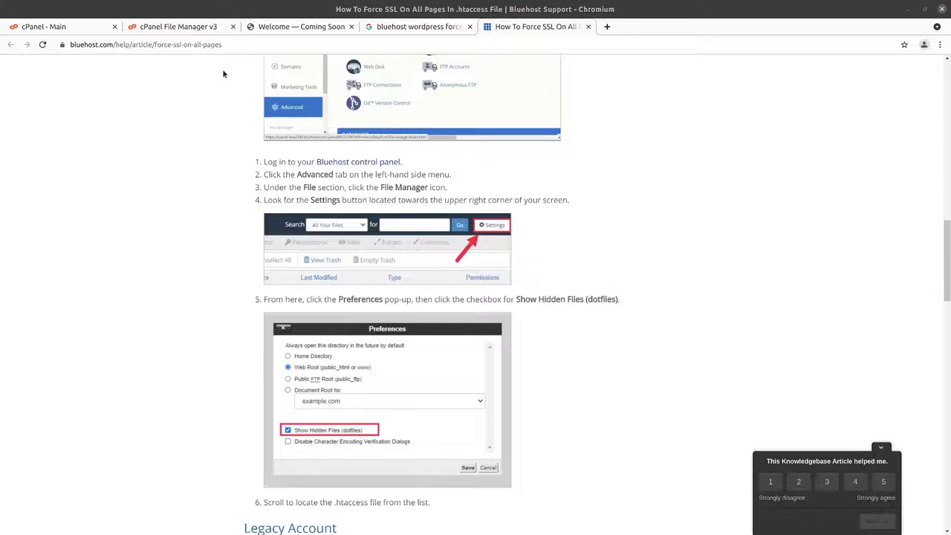
click(33, 26)
scroll(891, 108, up, 5)
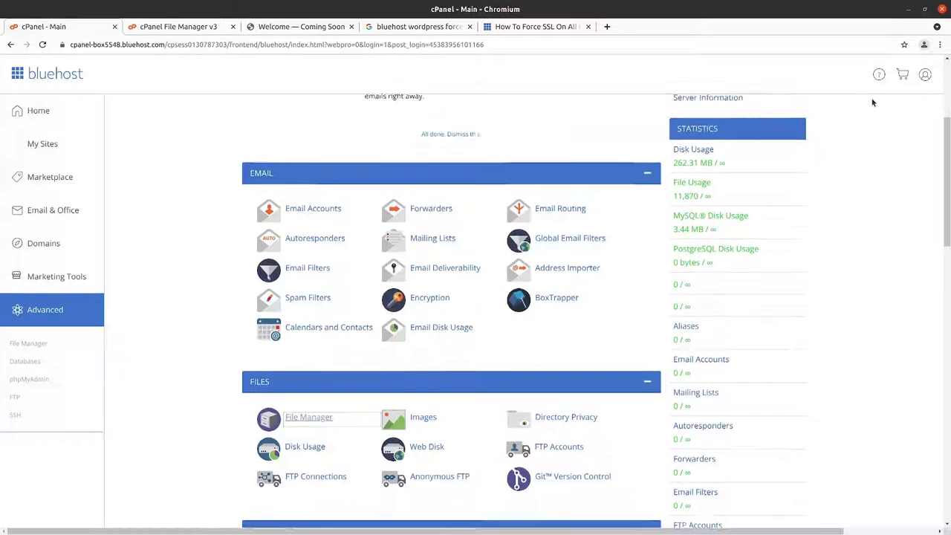
click(190, 27)
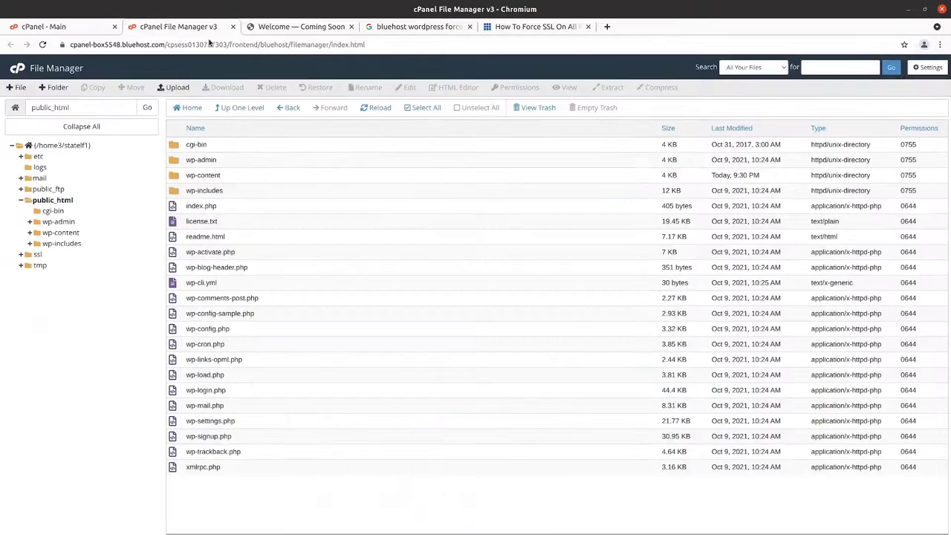
click(926, 67)
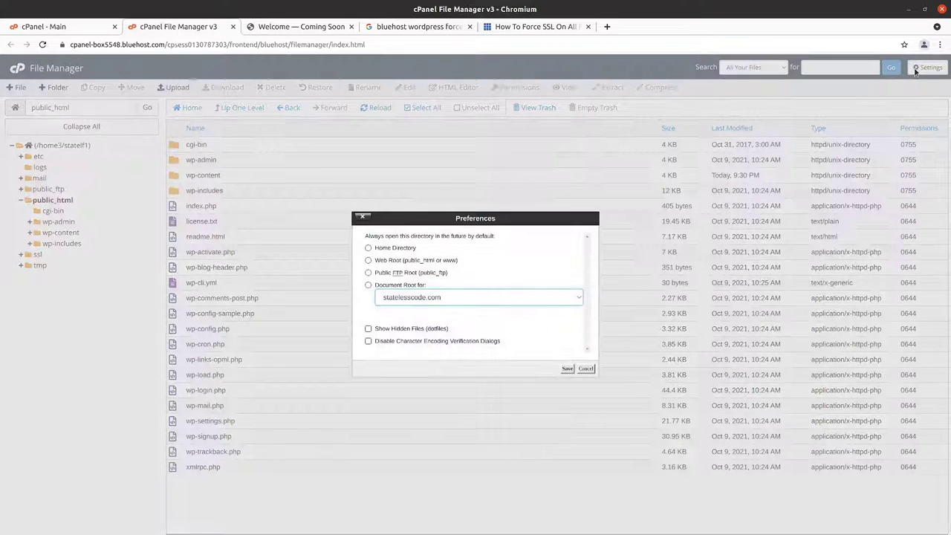
click(381, 330)
click(567, 369)
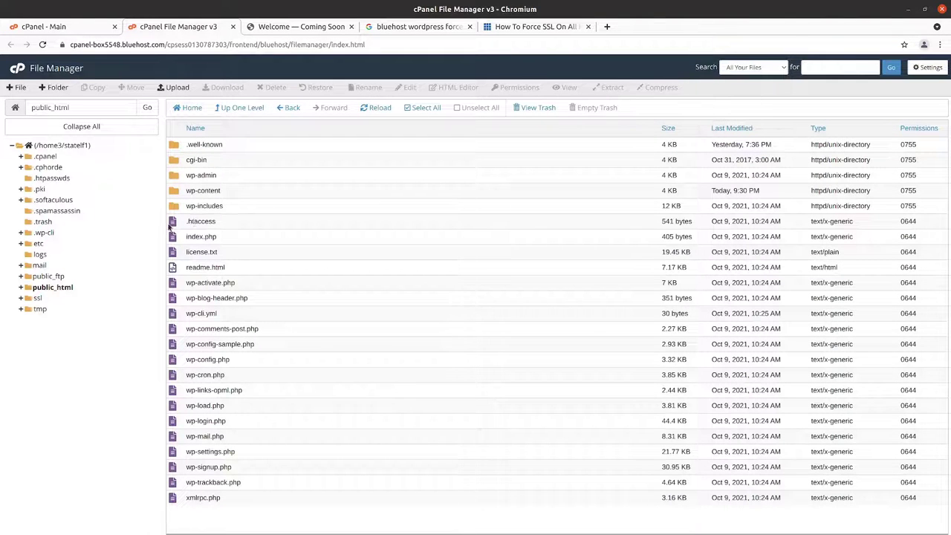
click(209, 223)
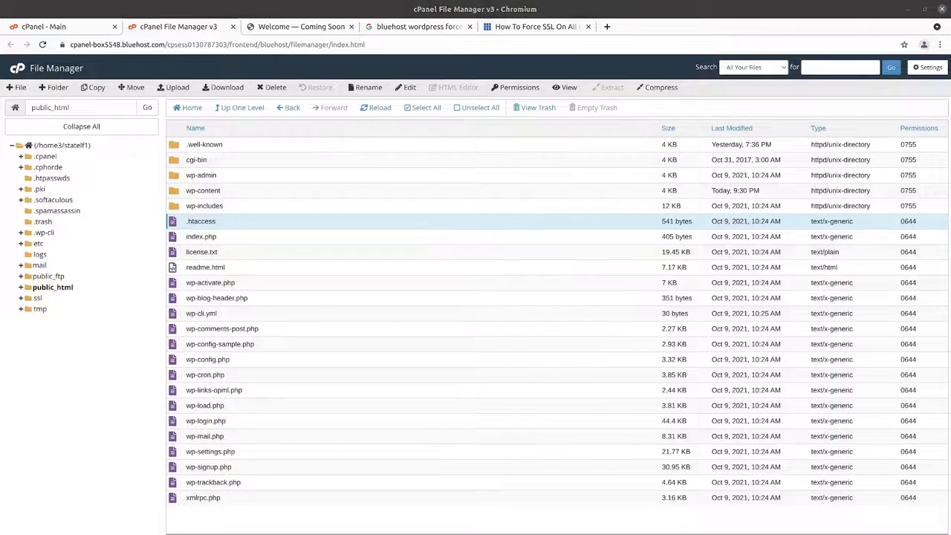
click(535, 26)
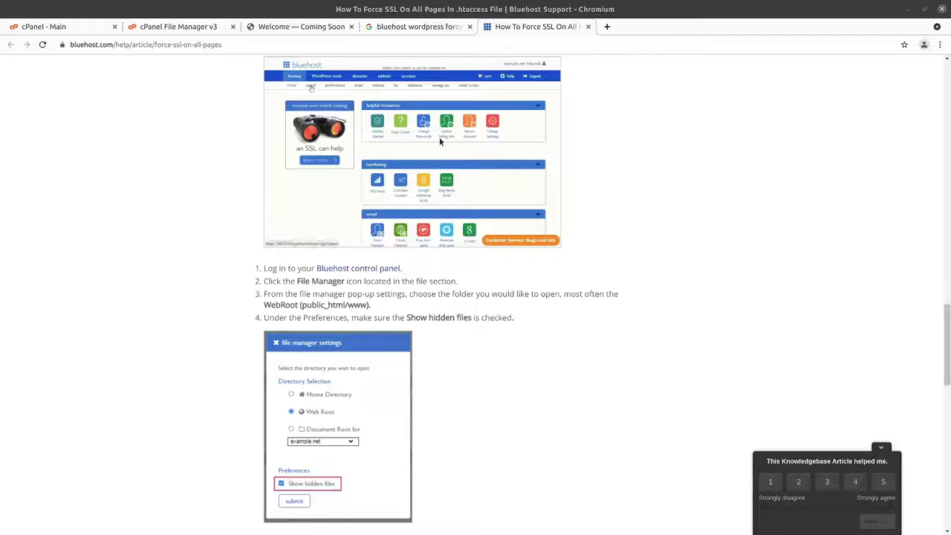
click(162, 26)
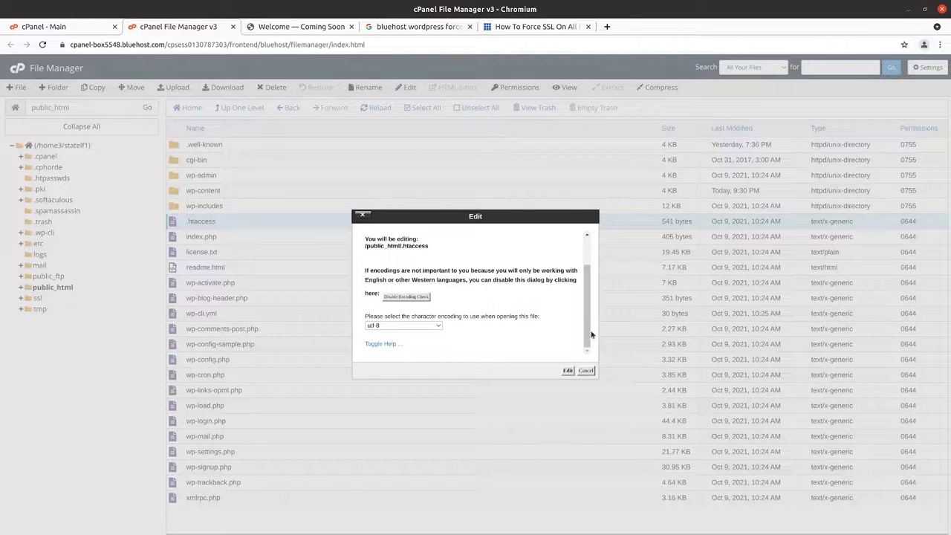
click(568, 370)
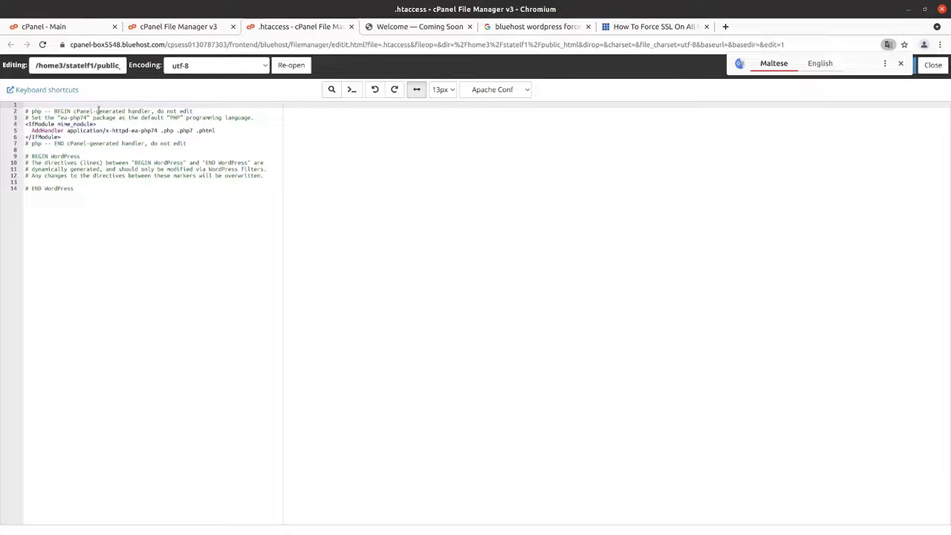
text(RewriteEngine On RewriteCond %{HTTPS} off RewriteRule ^(.*)$ https://%{HTTP_HOST}%{REQUEST_URI} [L,R=301])
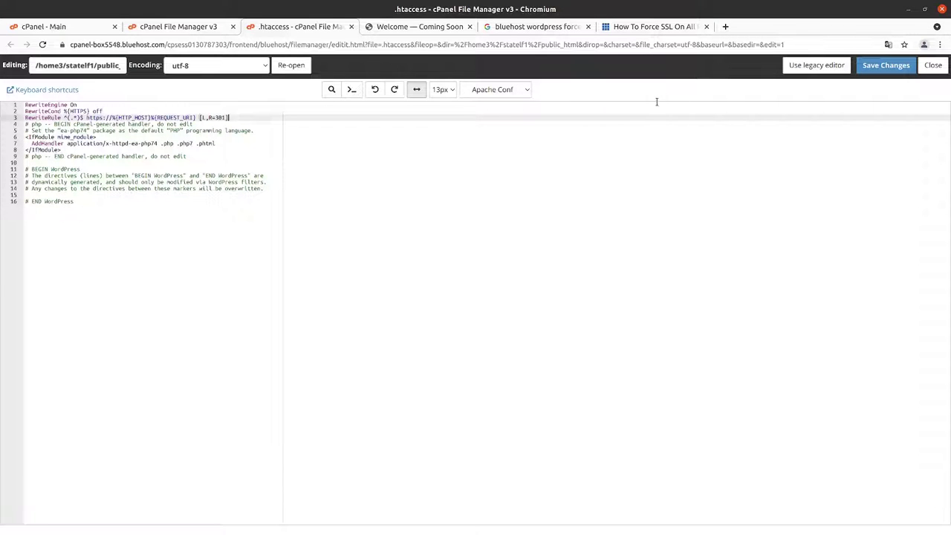
click(899, 67)
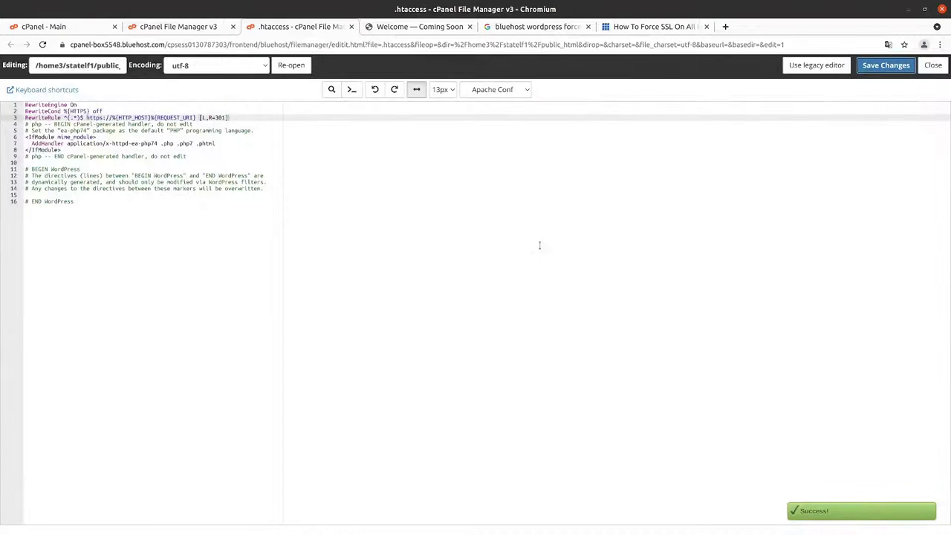
click(399, 30)
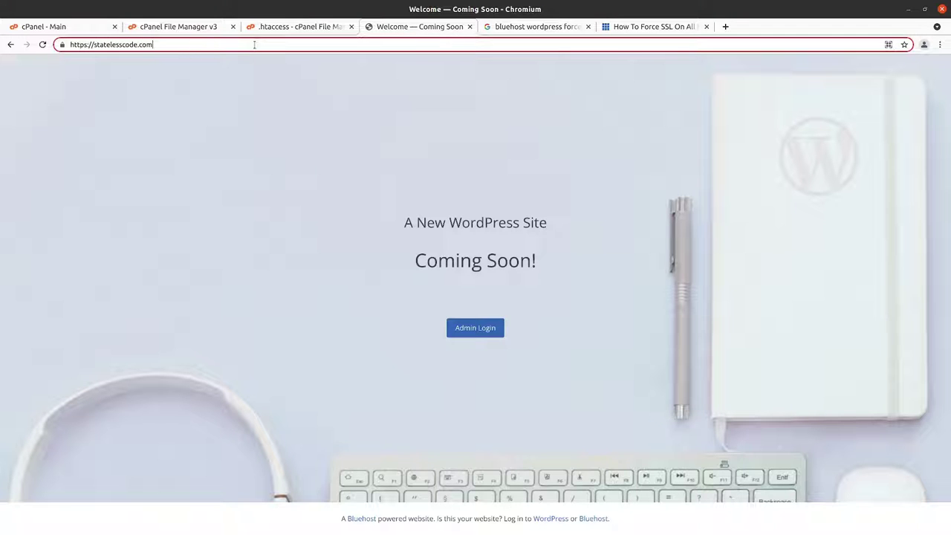
key(Return)
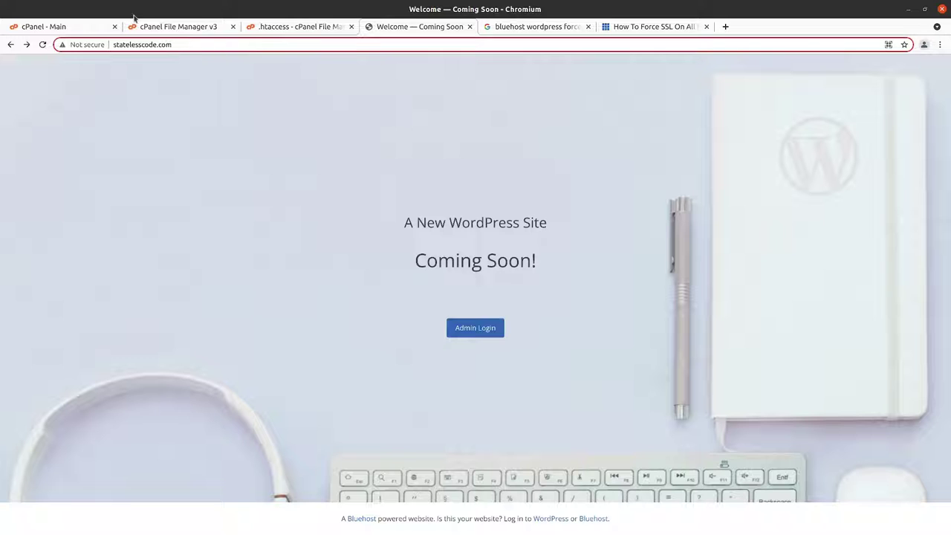
click(85, 45)
click(173, 45)
text(http)
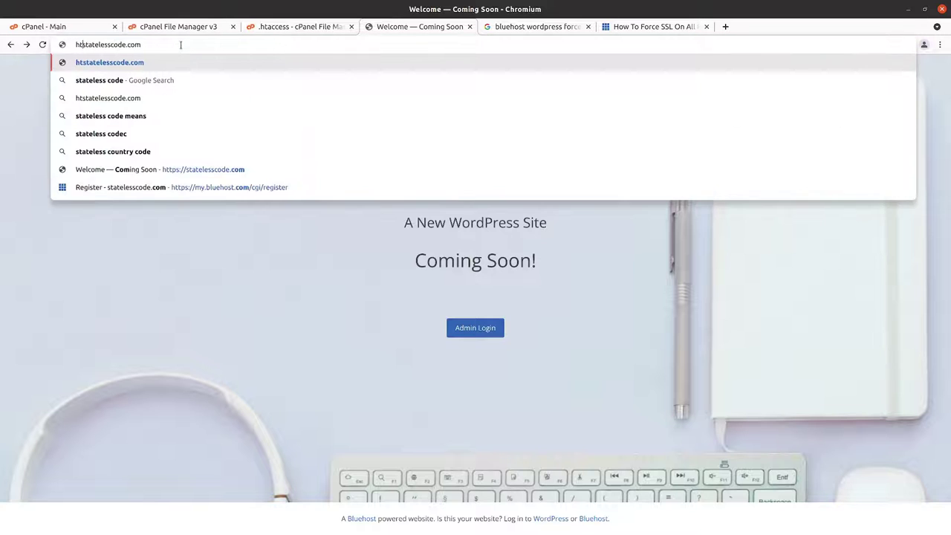
text(:/)
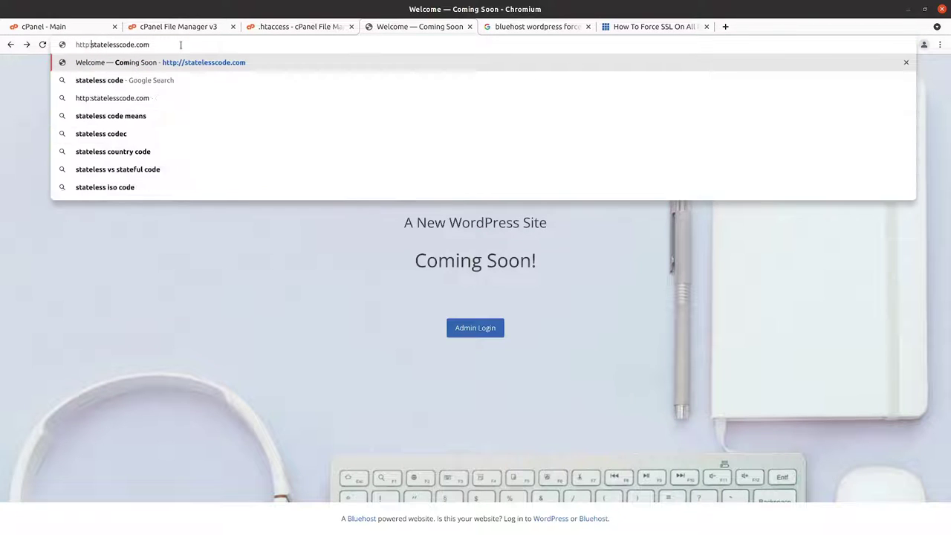
text(/)
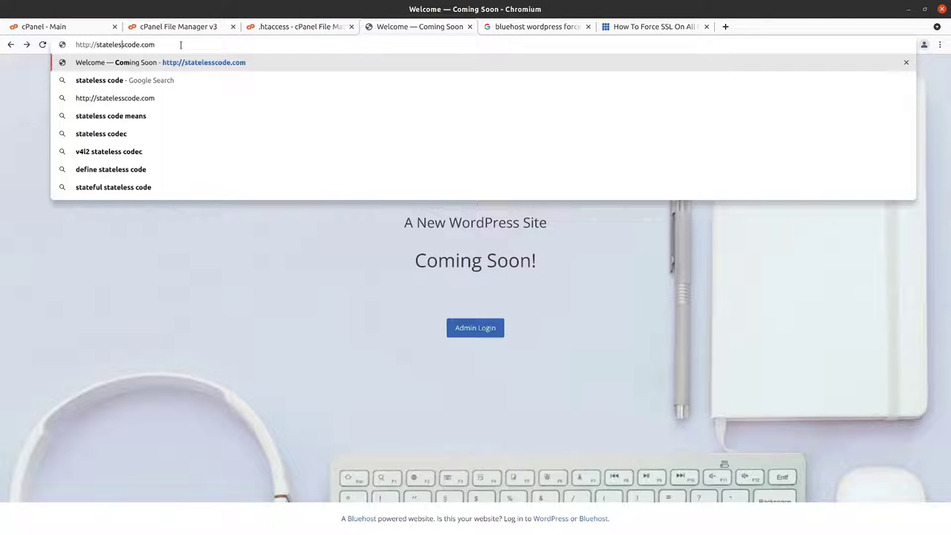
key(Return)
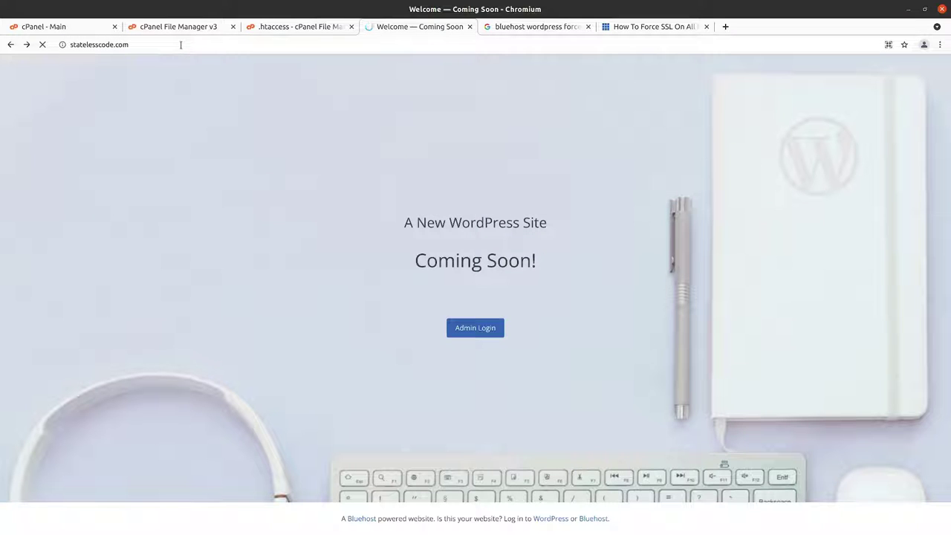
click(62, 46)
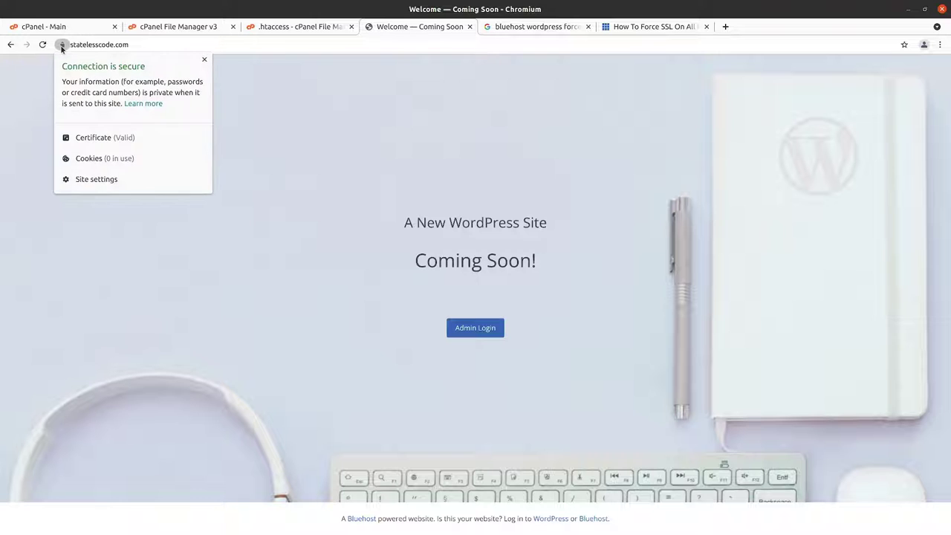
click(187, 43)
Step: Close the .htaccess editor and the File Manager
click(95, 30)
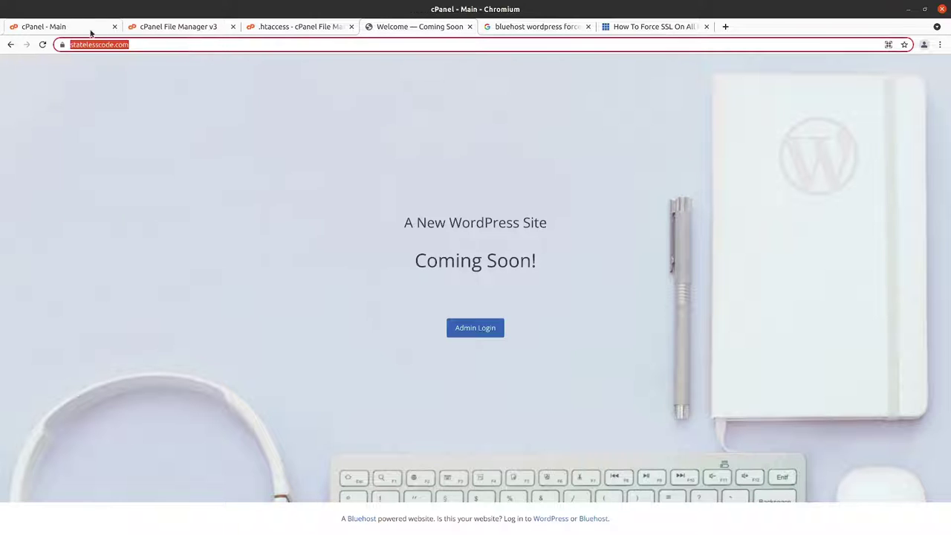
click(202, 30)
click(271, 29)
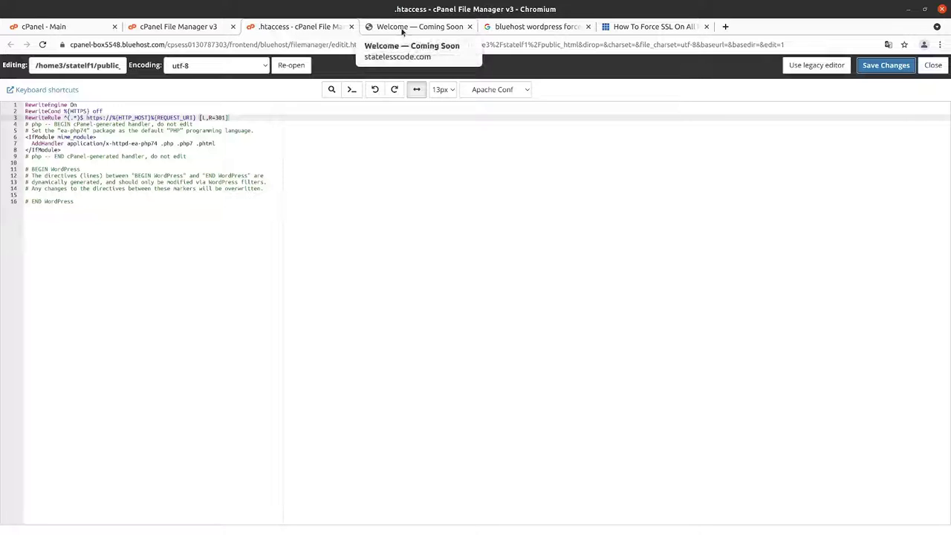
click(350, 28)
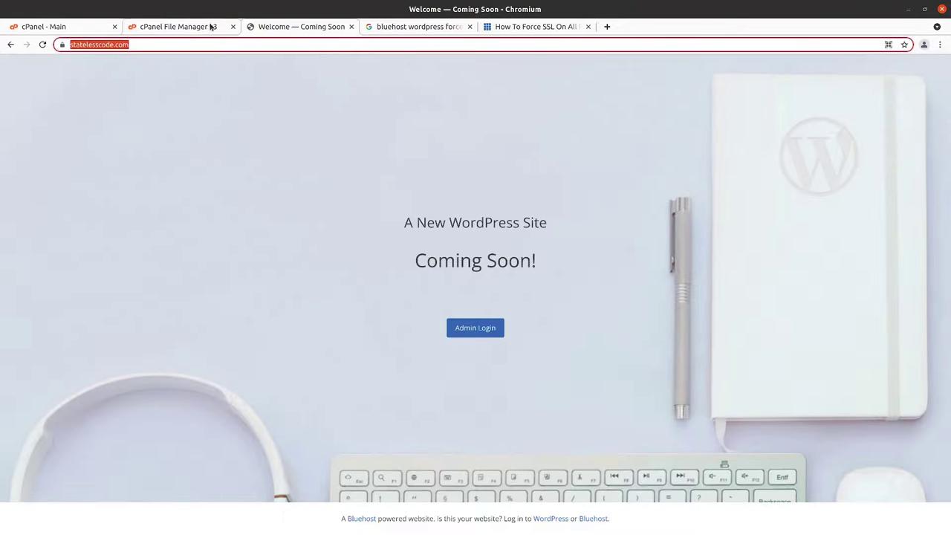
click(210, 27)
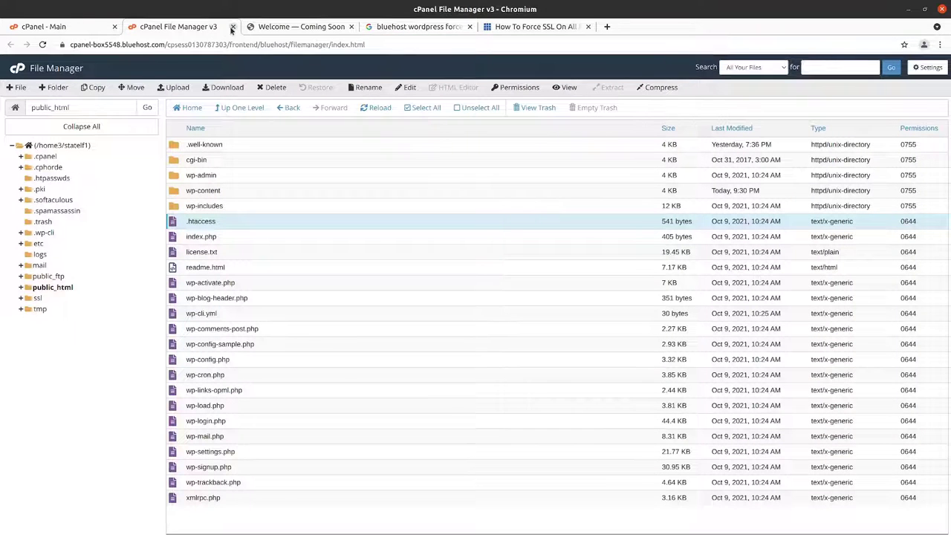
click(232, 27)
Step: Go from the cPanel page to the Bluehost portal home and open the management page of statelesscode.com from My Sites
click(51, 30)
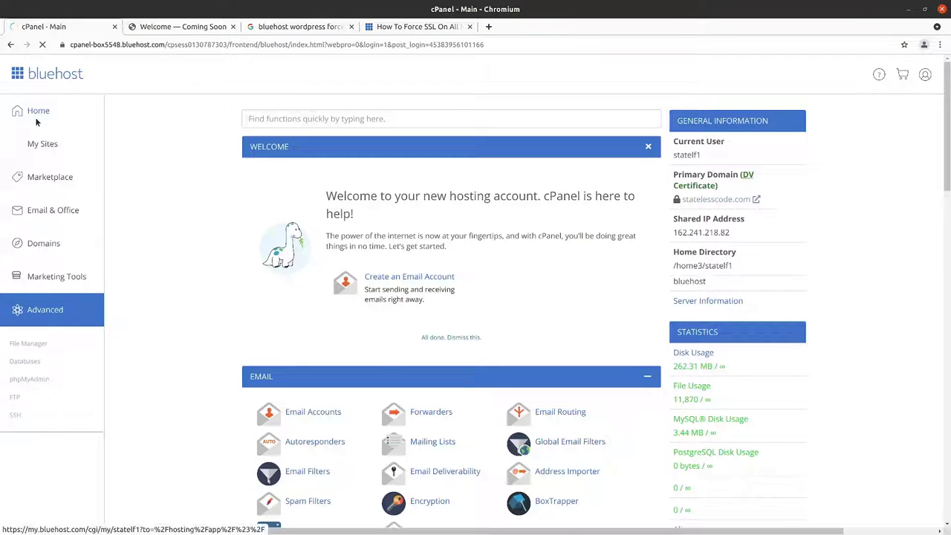
click(36, 122)
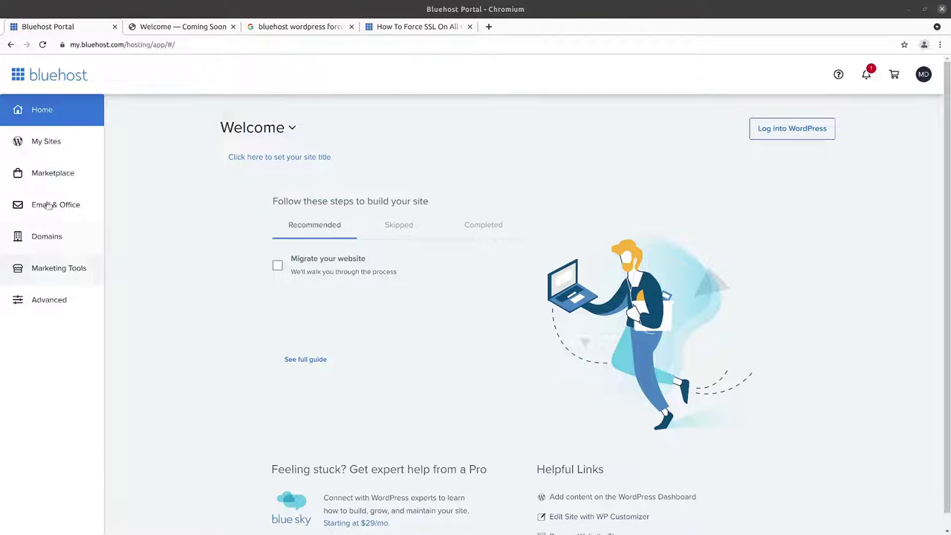
click(41, 143)
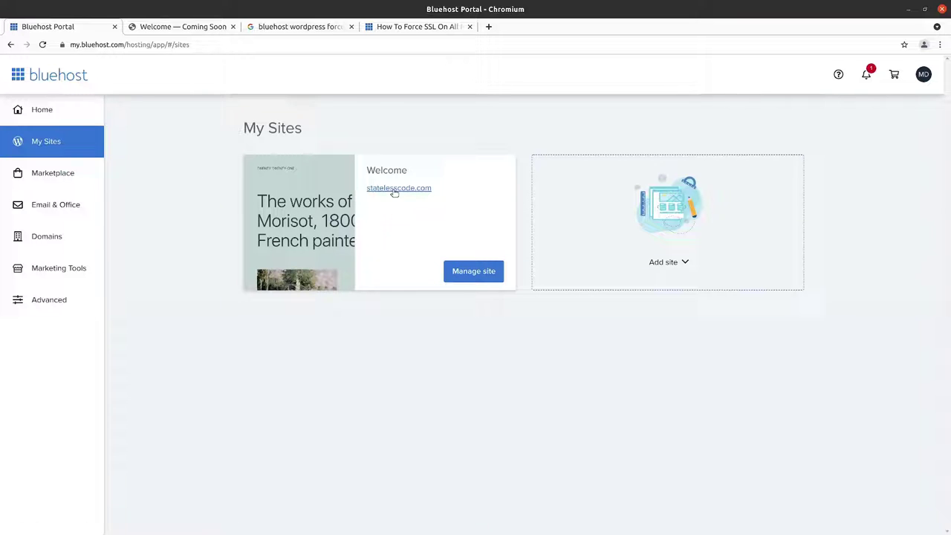
click(474, 272)
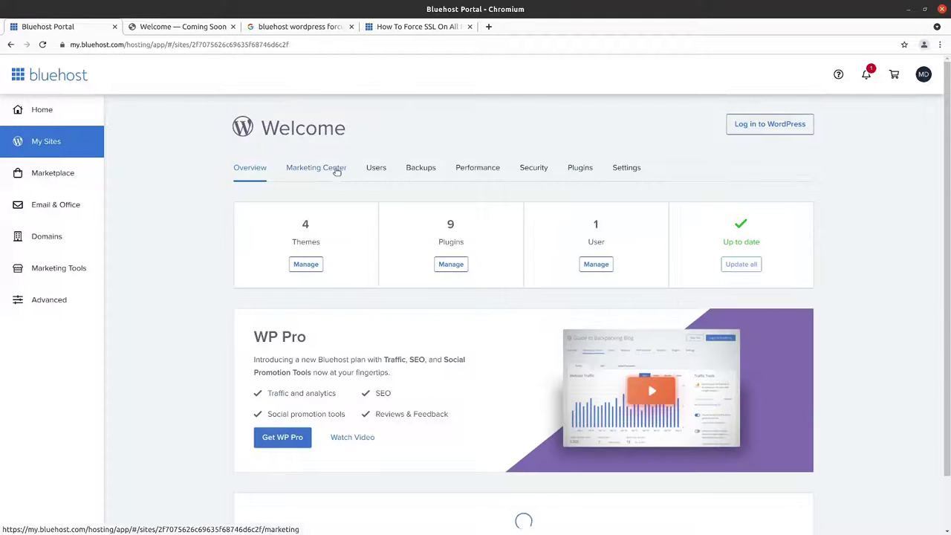
Step: Review the site's Marketing Center, Users, Backups, Performance, Security and Plugins pages in turn, going through the whole plugin list
click(336, 170)
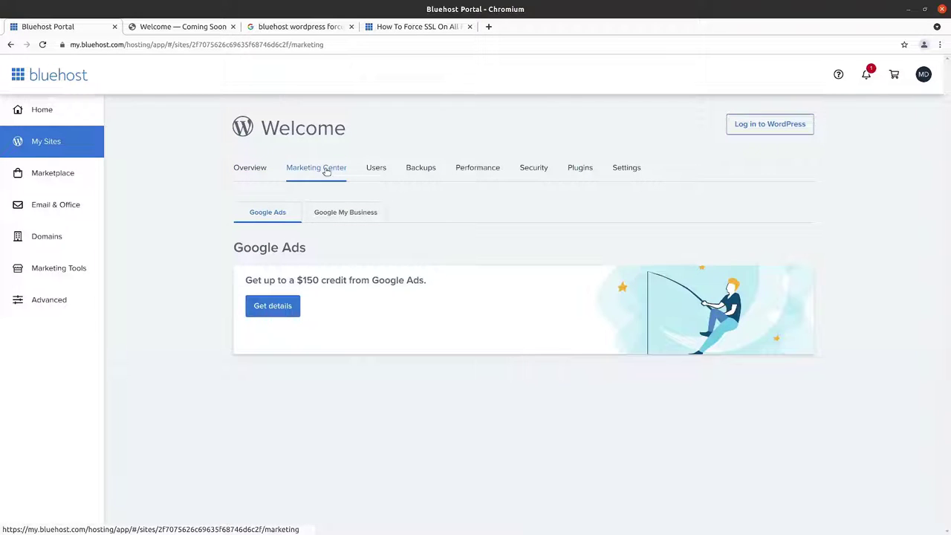
click(375, 168)
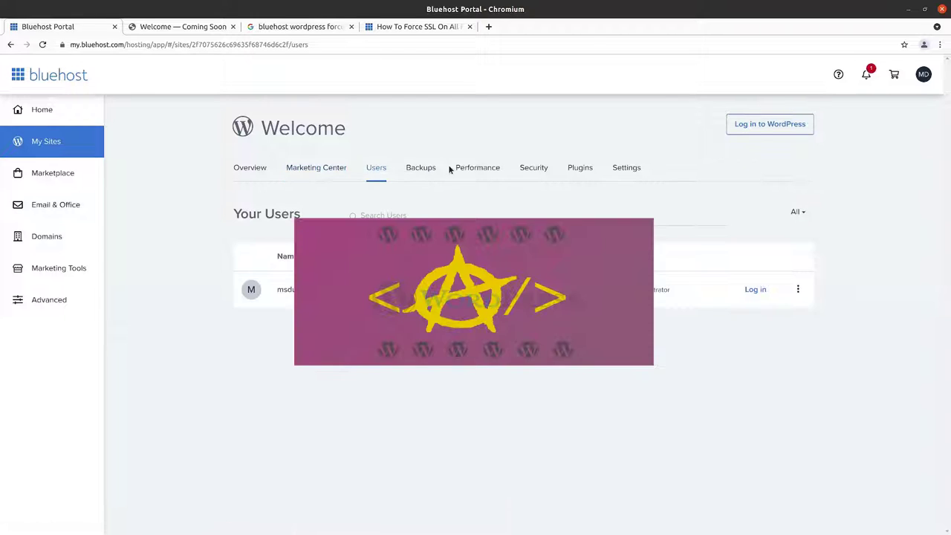
click(421, 169)
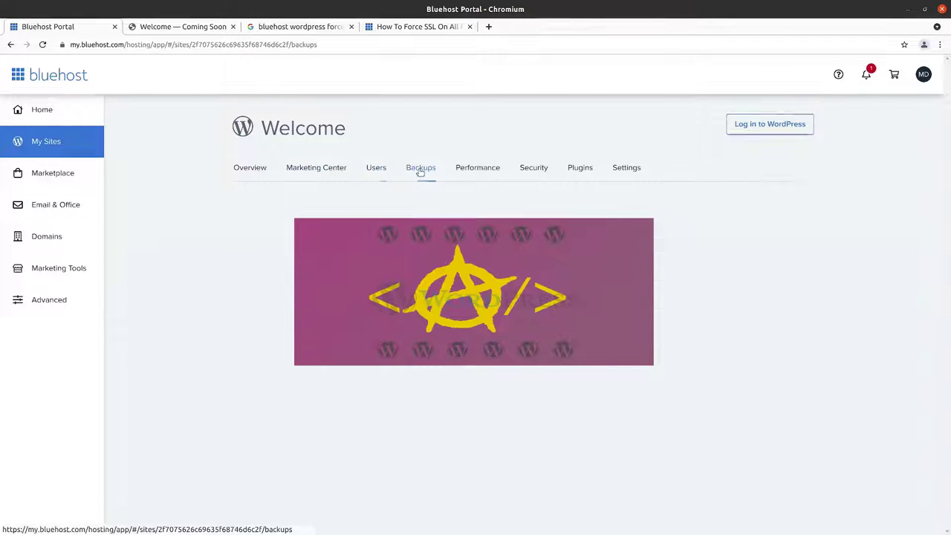
click(480, 169)
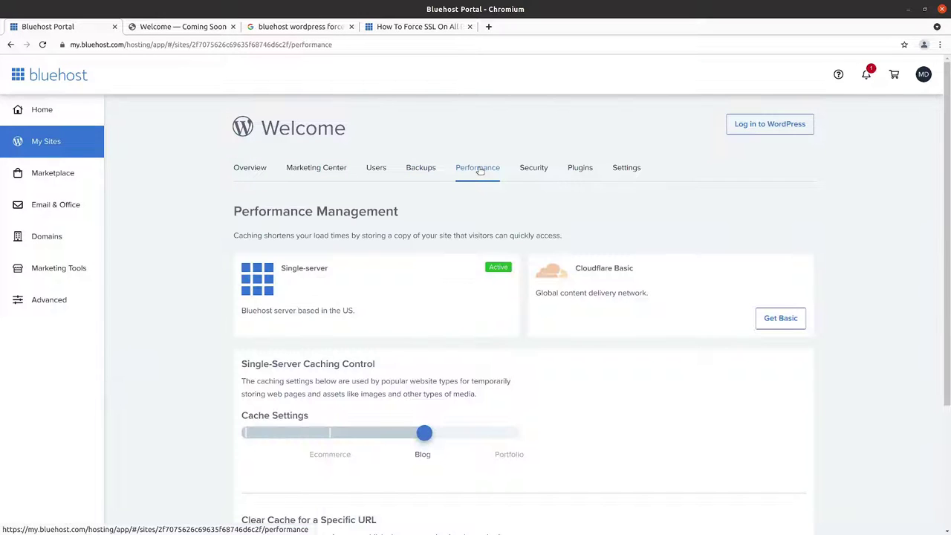
click(531, 168)
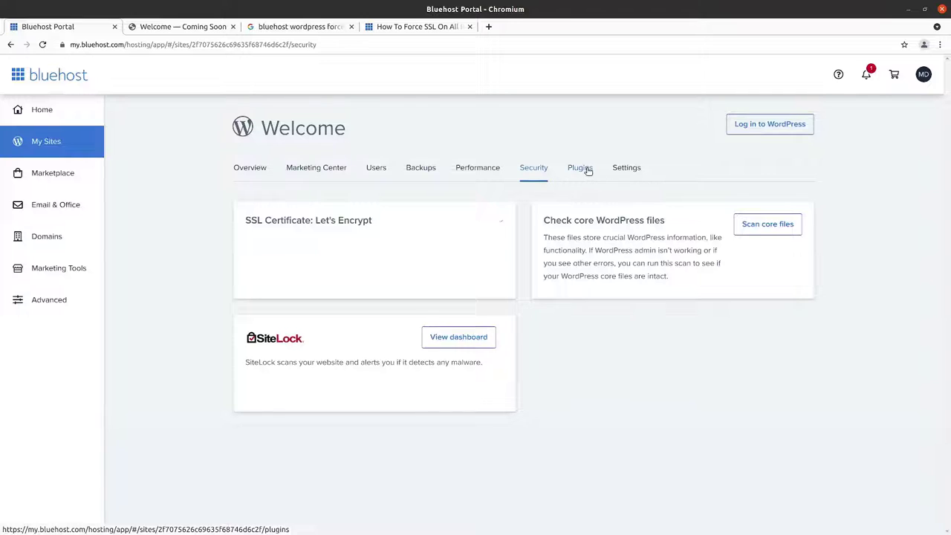
click(586, 169)
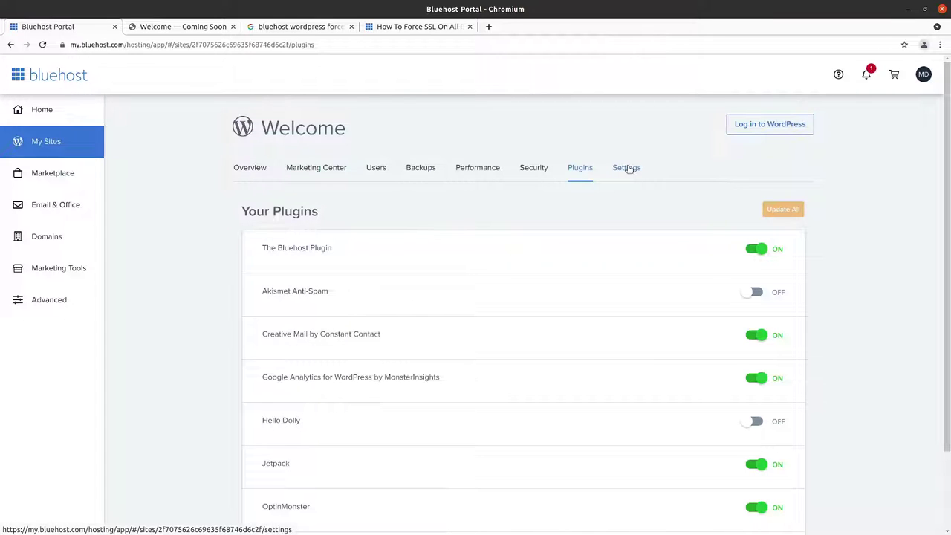
scroll(465, 245, down, 3)
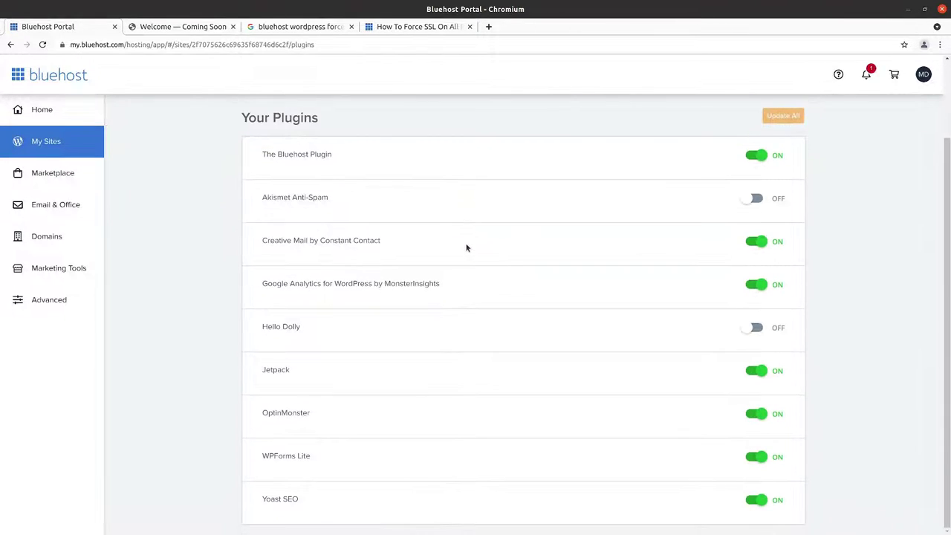
scroll(466, 247, up, 3)
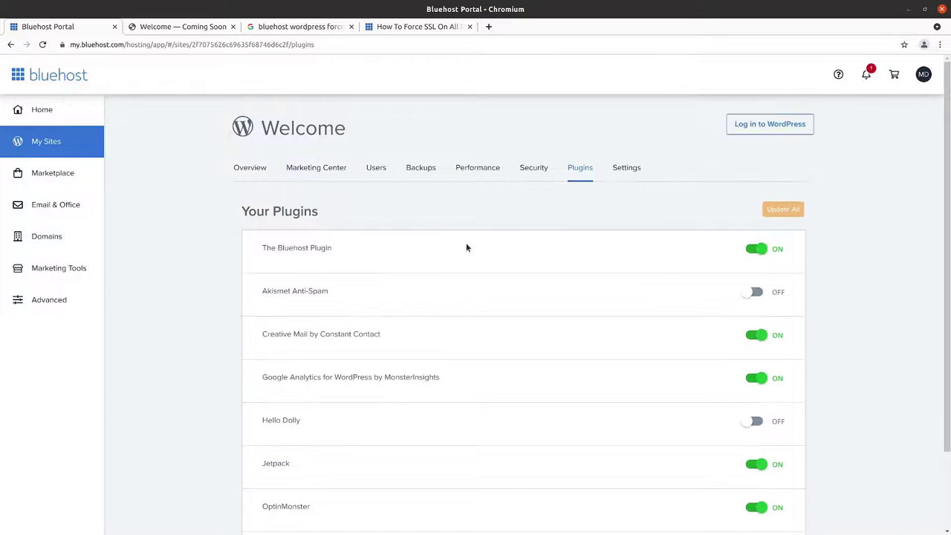
Step: Examine the site's Settings page, covering site URL, automatic updates, content, comments, coming soon page, site deletion and advanced tools
click(626, 168)
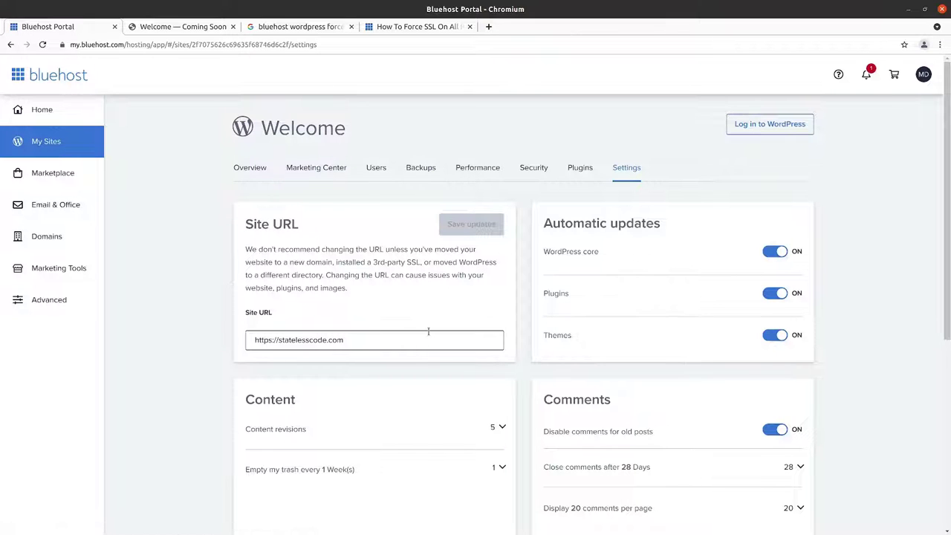
scroll(428, 331, down, 1)
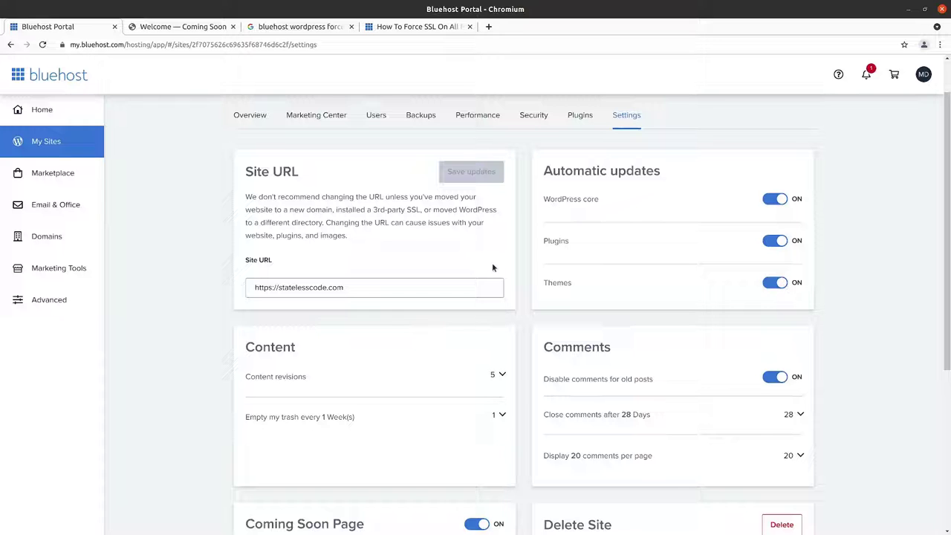
scroll(492, 266, down, 1)
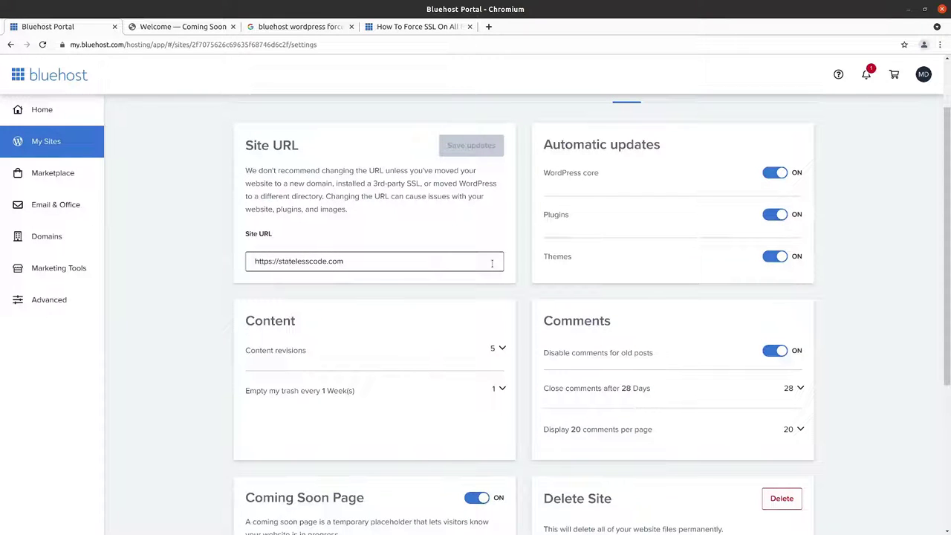
scroll(492, 264, down, 2)
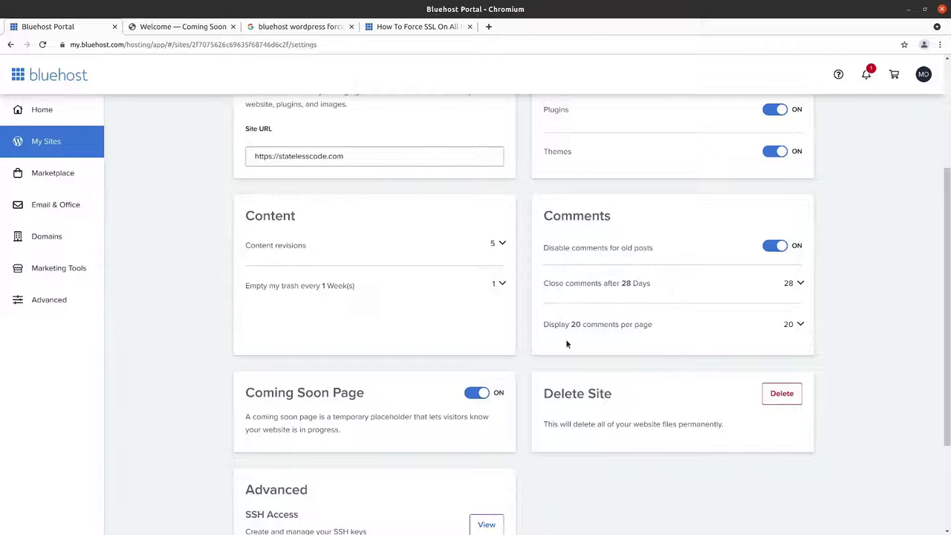
scroll(557, 314, down, 1)
scroll(566, 302, up, 4)
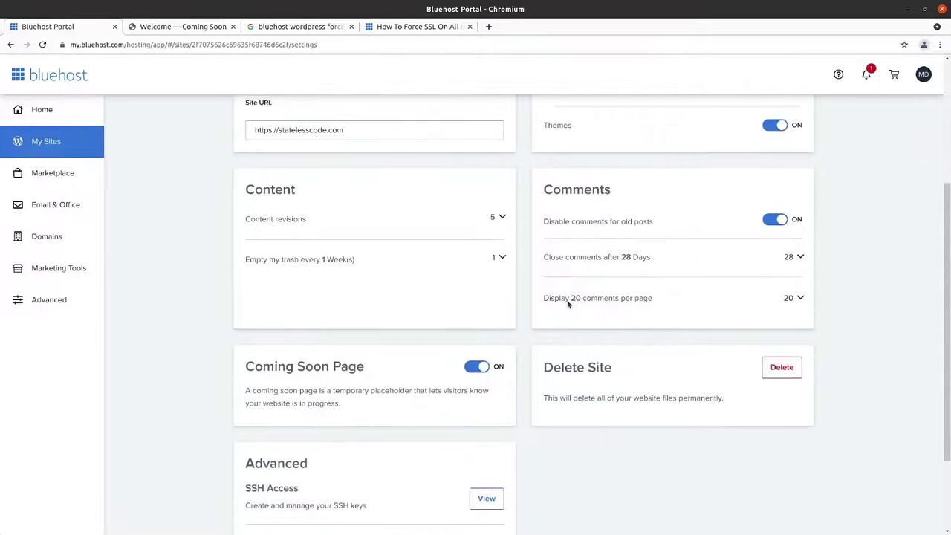
scroll(566, 304, down, 2)
scroll(567, 306, down, 2)
scroll(558, 331, down, 2)
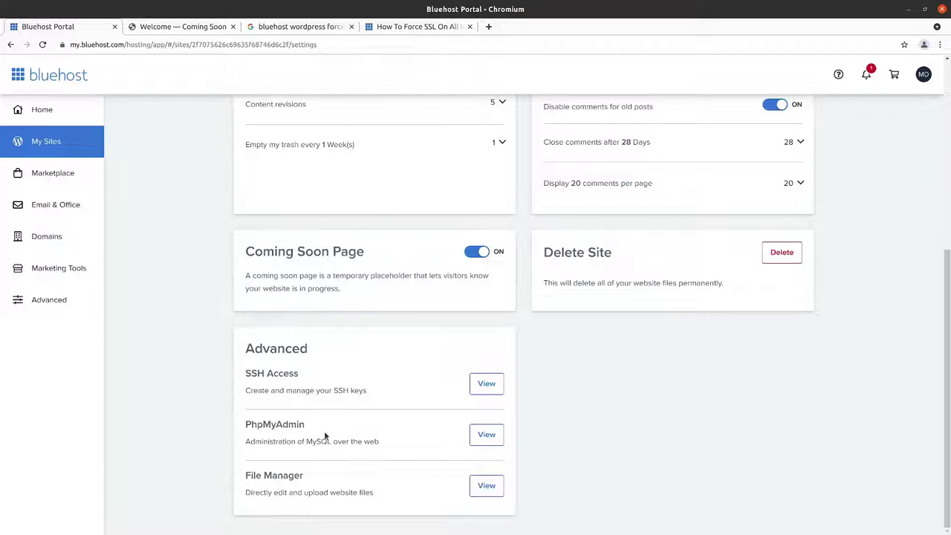
scroll(325, 436, up, 3)
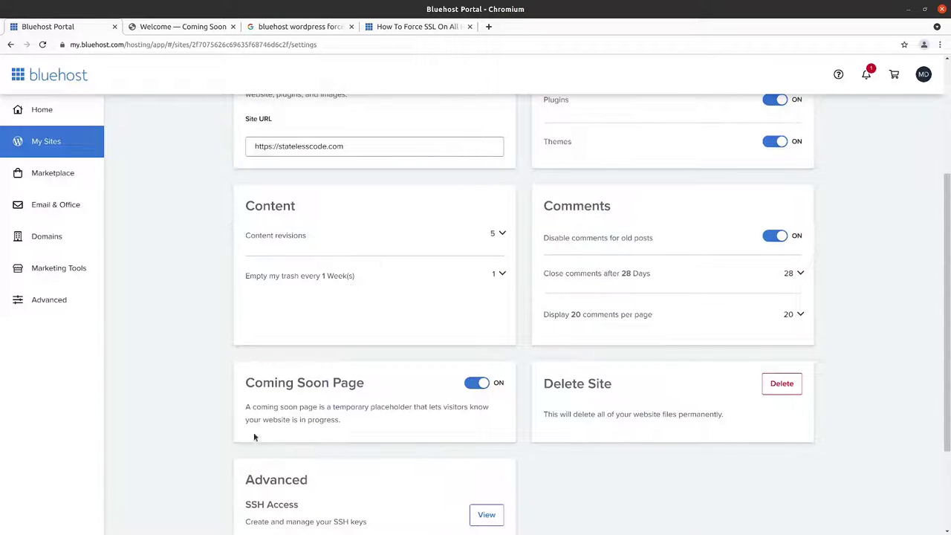
scroll(325, 428, up, 1)
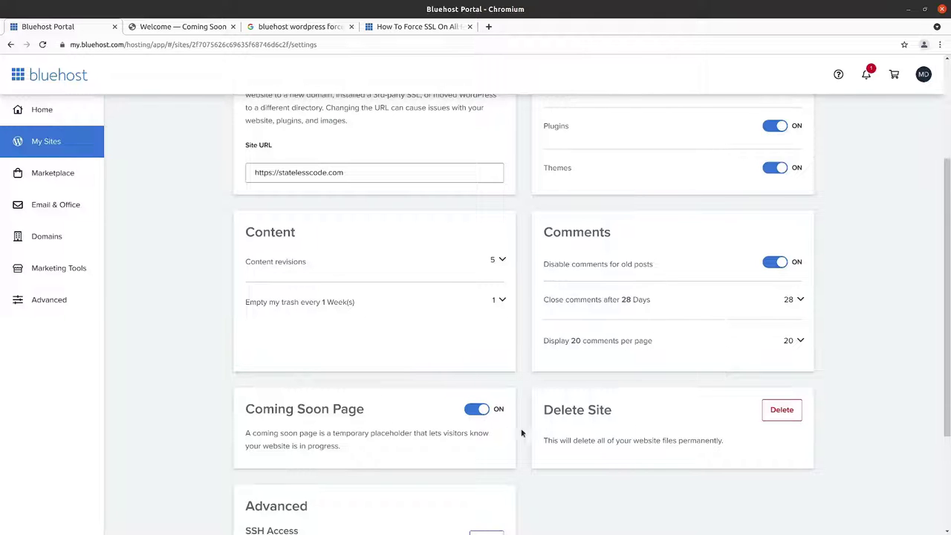
scroll(521, 433, up, 3)
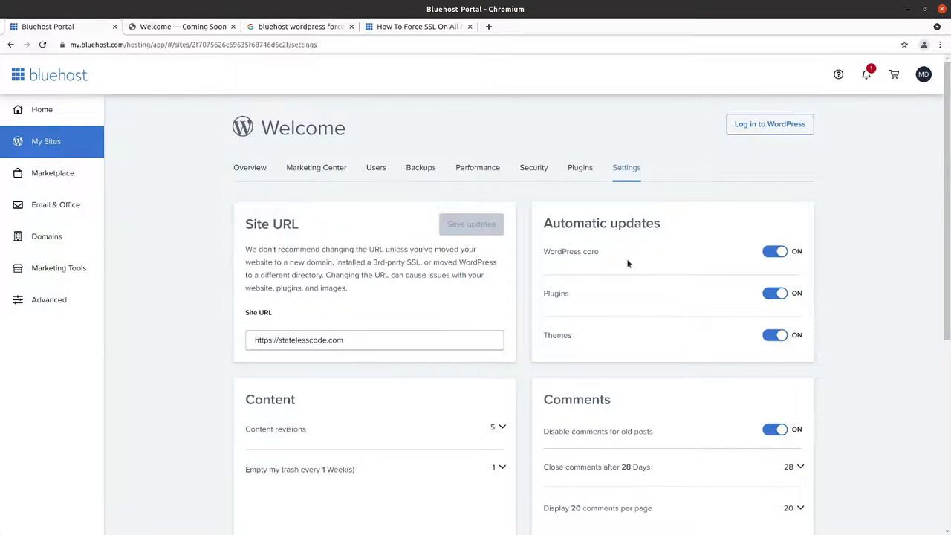
Step: Turn off "Disable comments for old posts" in the site's Comments settings
scroll(627, 263, down, 2)
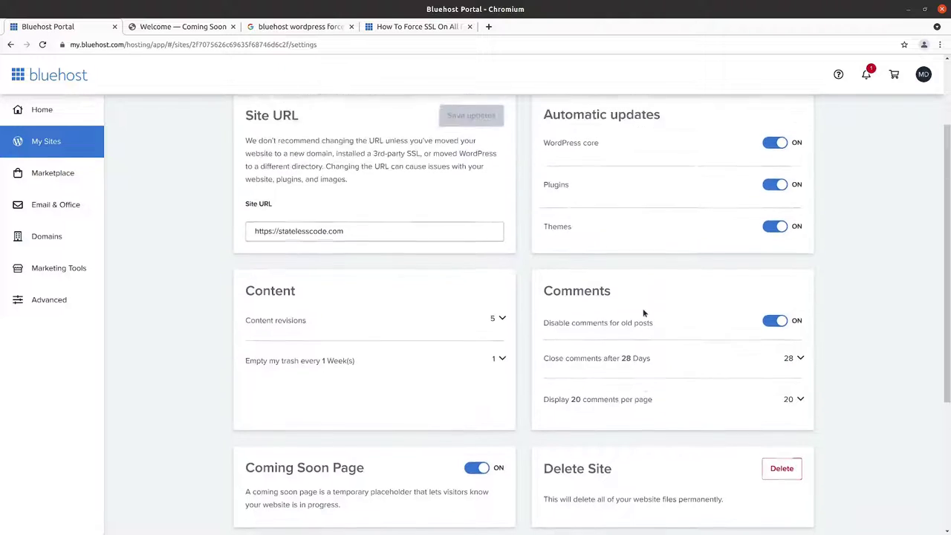
scroll(644, 310, up, 1)
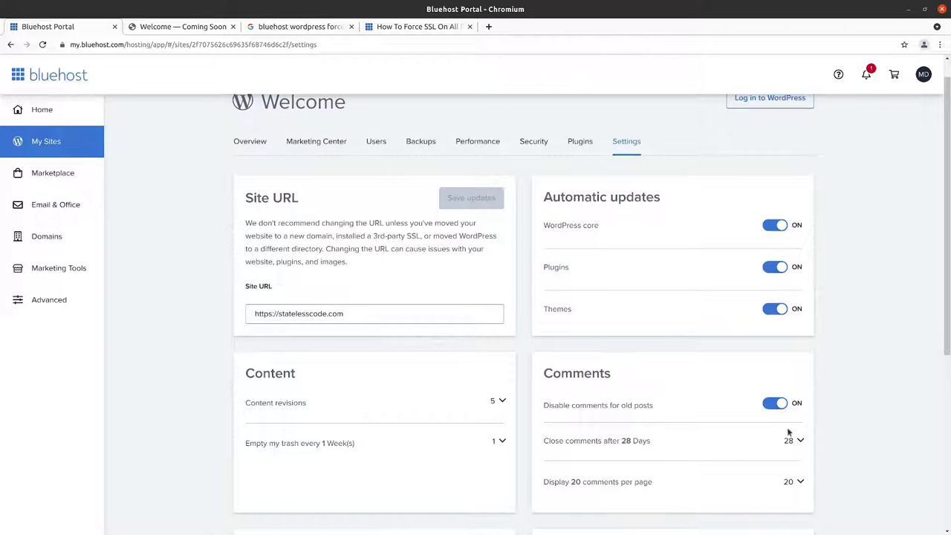
scroll(787, 487, down, 1)
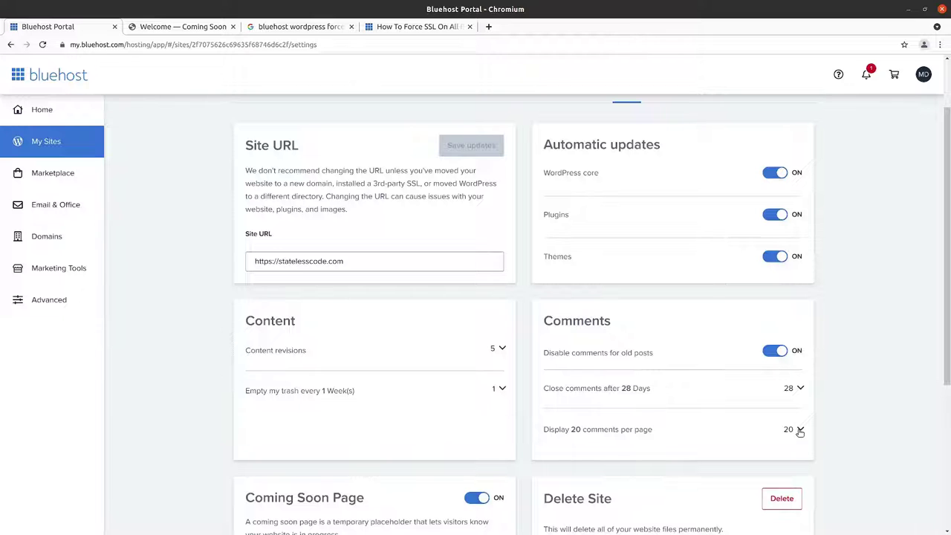
scroll(725, 403, down, 2)
scroll(726, 404, up, 3)
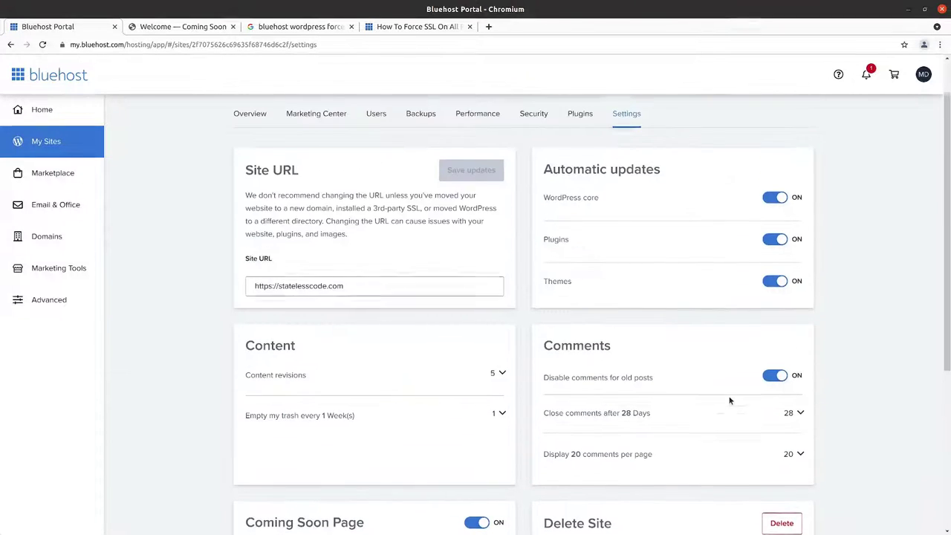
scroll(750, 431, down, 1)
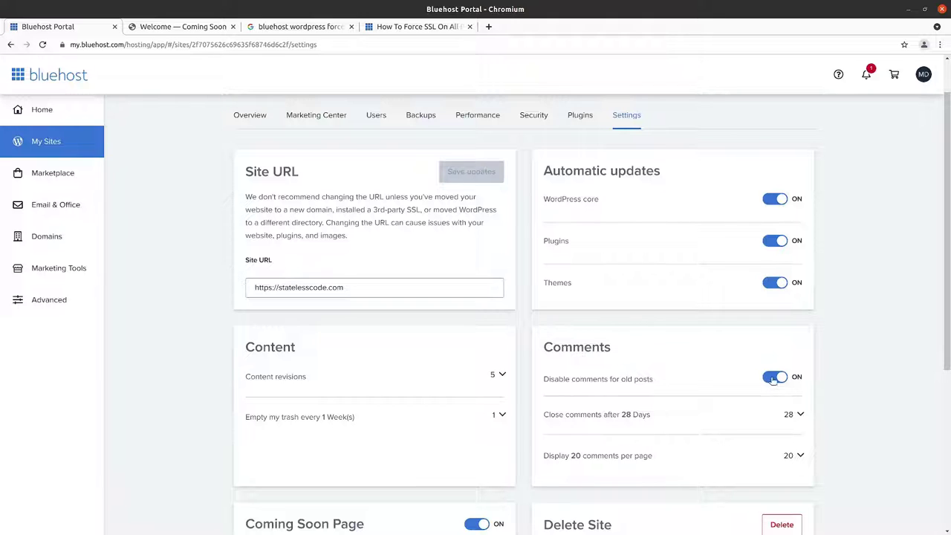
click(776, 379)
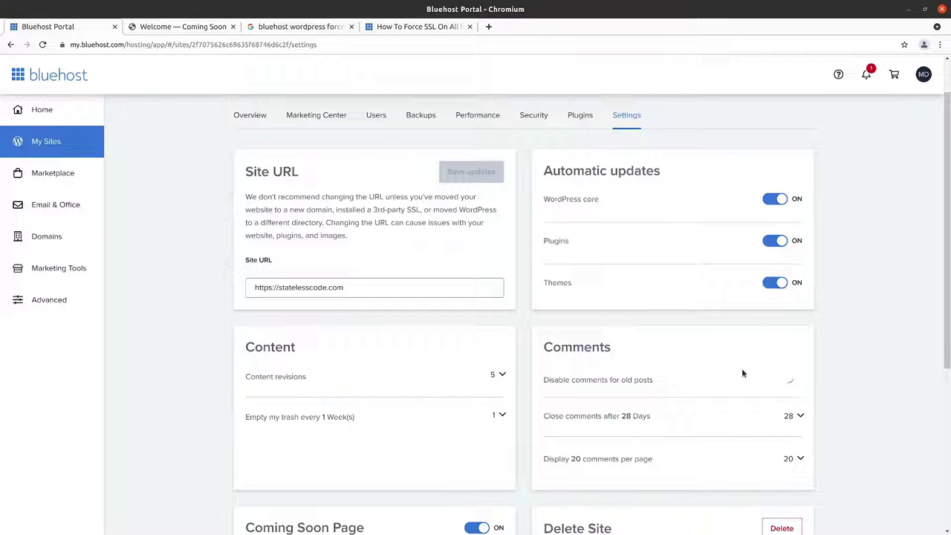
Step: Log in to the site's WordPress admin from its Bluehost management page
scroll(756, 402, down, 2)
scroll(756, 402, up, 4)
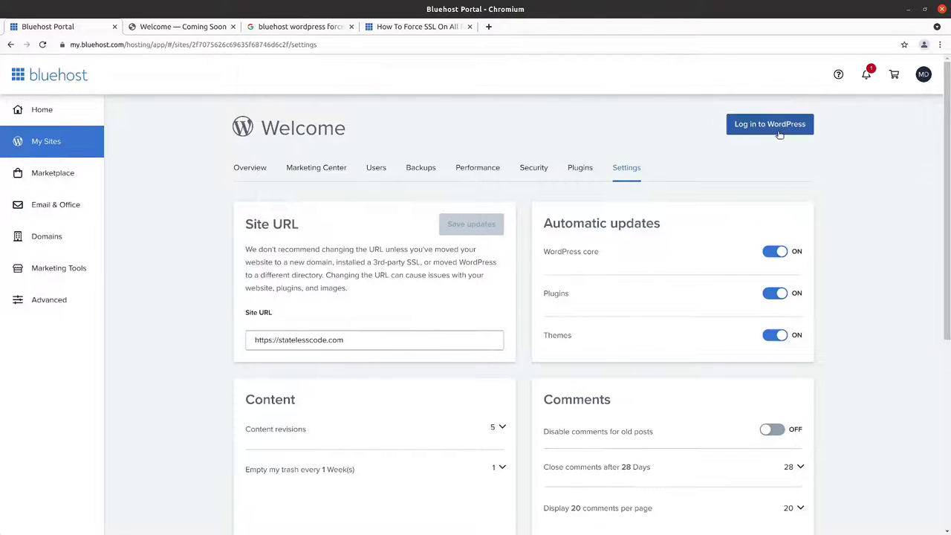
click(777, 131)
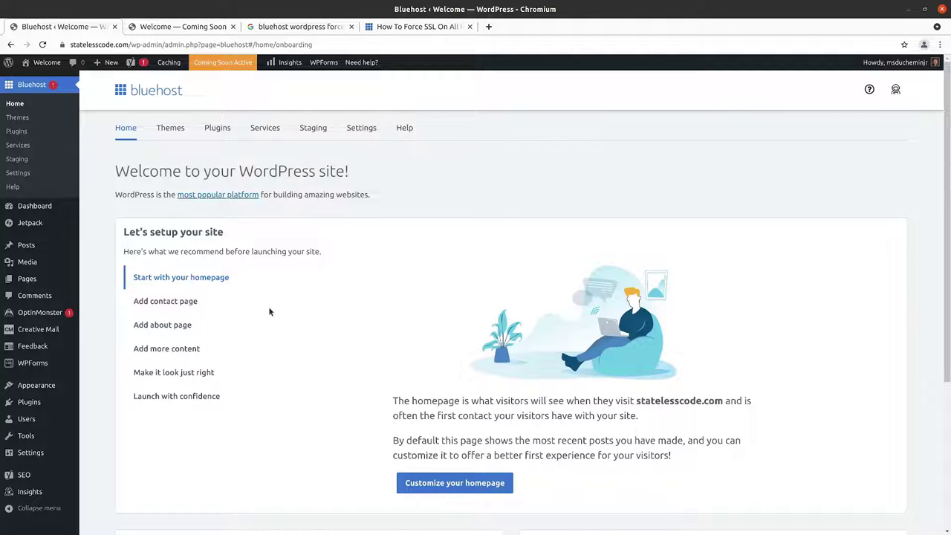
Step: Start customizing the homepage from the WordPress site setup recommendations and exit the Bluehost home page tour
scroll(267, 306, down, 3)
scroll(267, 305, up, 3)
scroll(407, 413, down, 1)
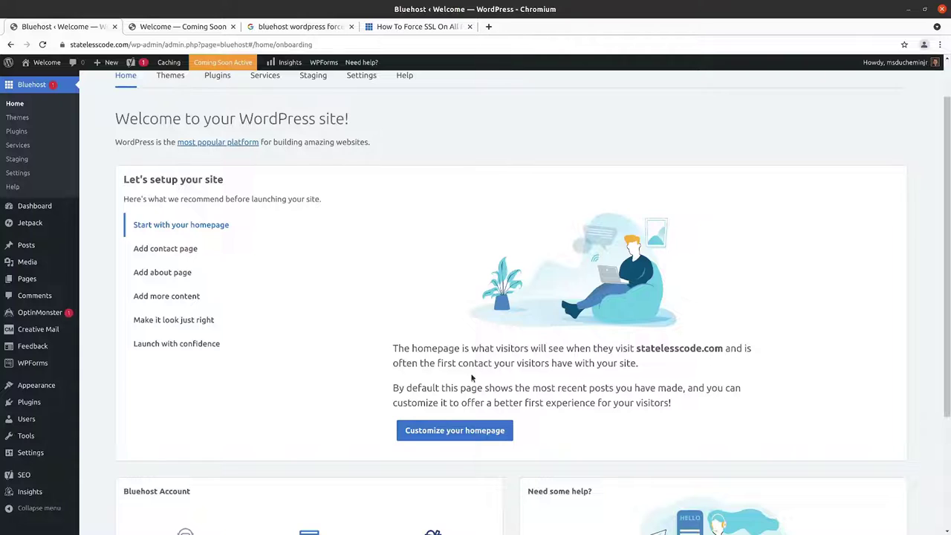
scroll(548, 384, down, 1)
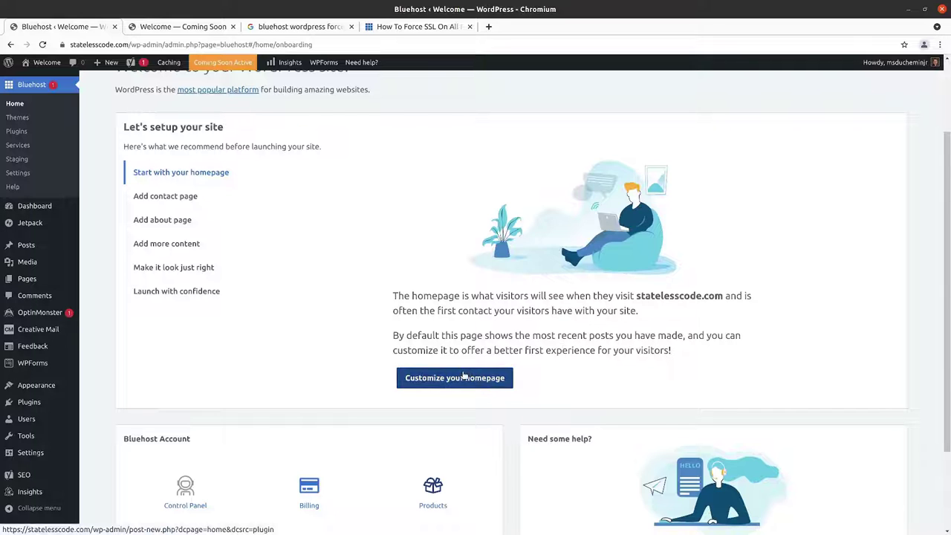
scroll(475, 345, down, 1)
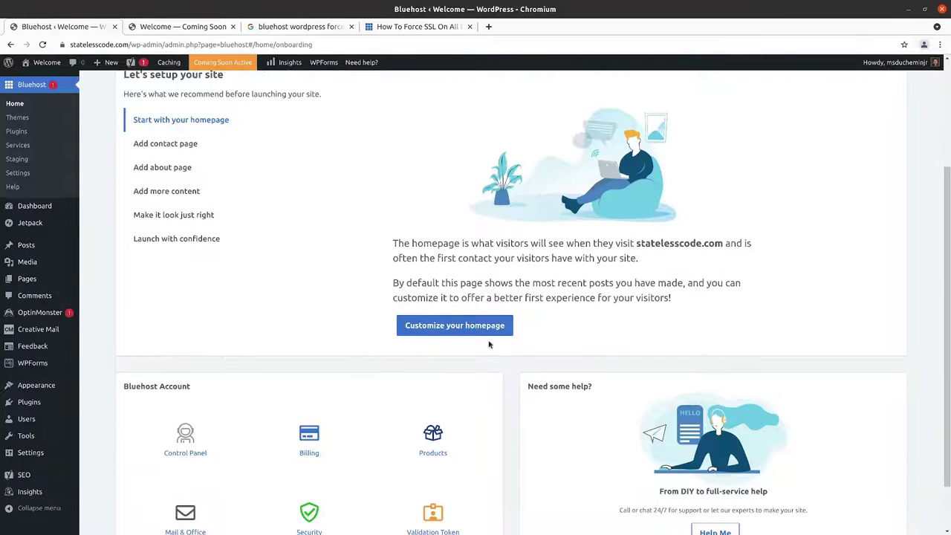
click(426, 330)
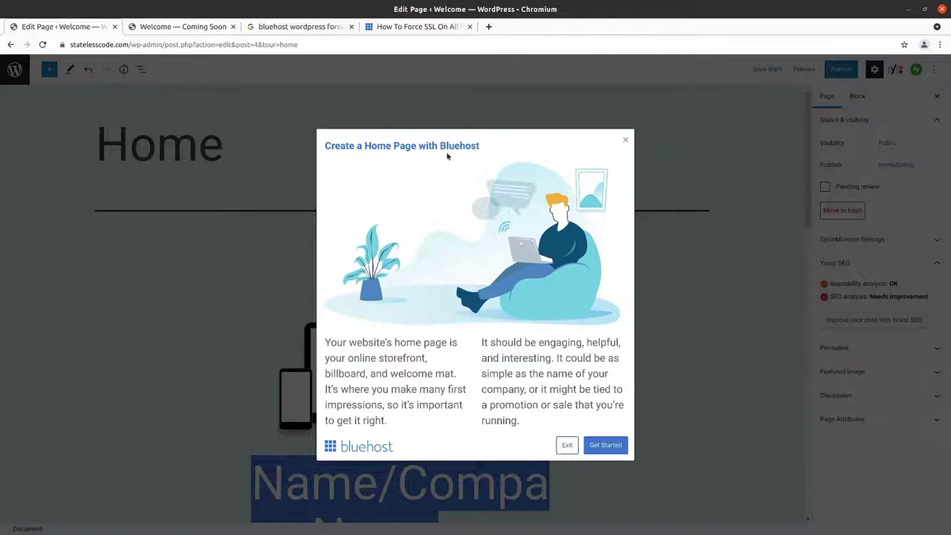
click(567, 445)
Step: Examine the Home page template in the editor, from its title and placeholder text down to the Yoast SEO settings
scroll(567, 447, down, 6)
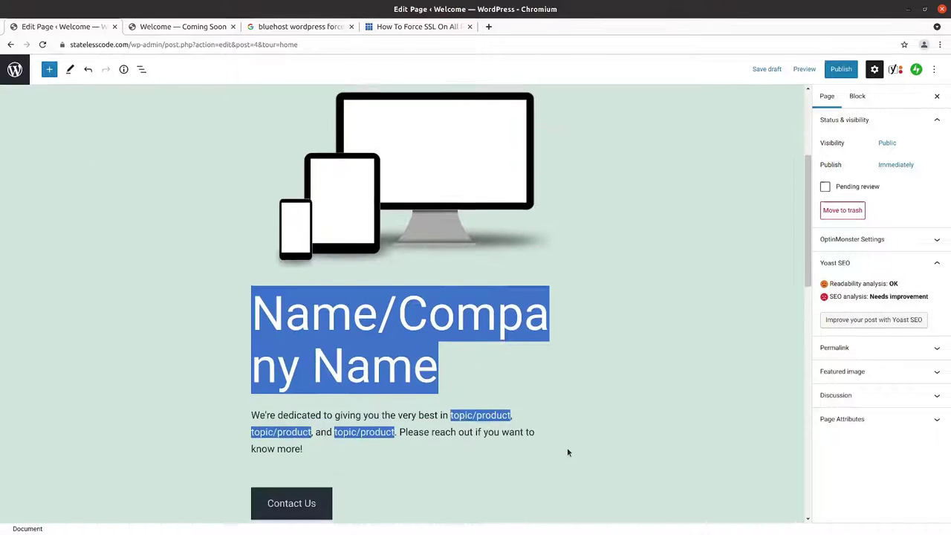
scroll(567, 448, down, 3)
scroll(567, 447, down, 3)
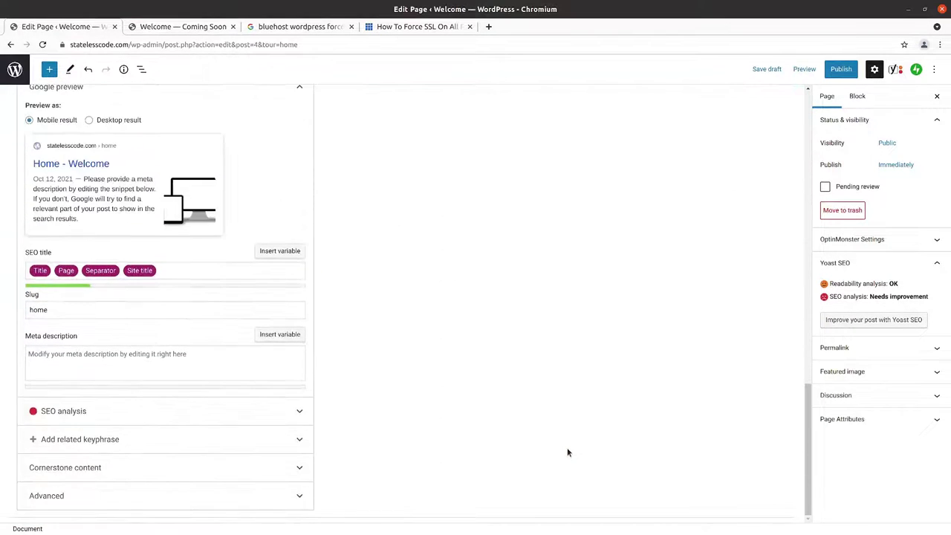
scroll(567, 447, up, 8)
scroll(568, 446, down, 3)
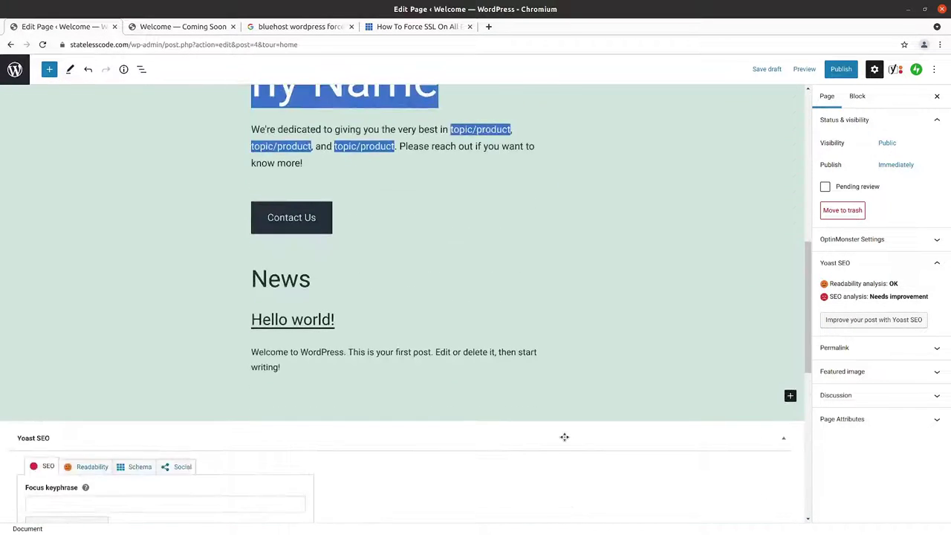
scroll(564, 435, up, 2)
scroll(564, 439, up, 5)
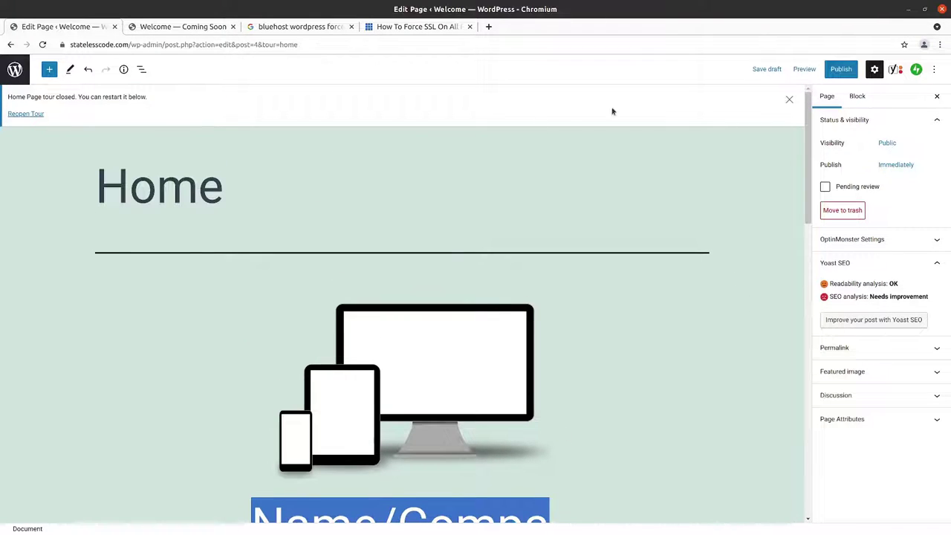
scroll(720, 235, down, 9)
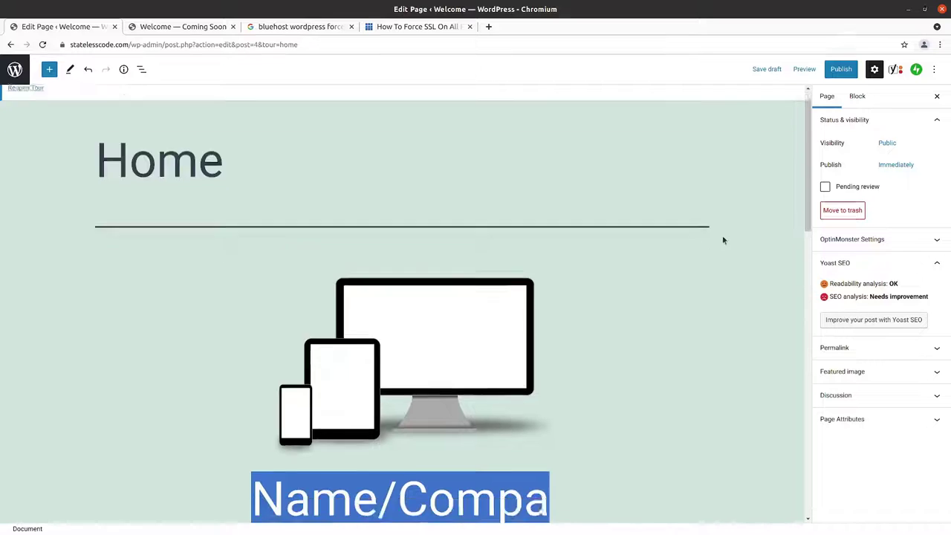
scroll(708, 230, up, 10)
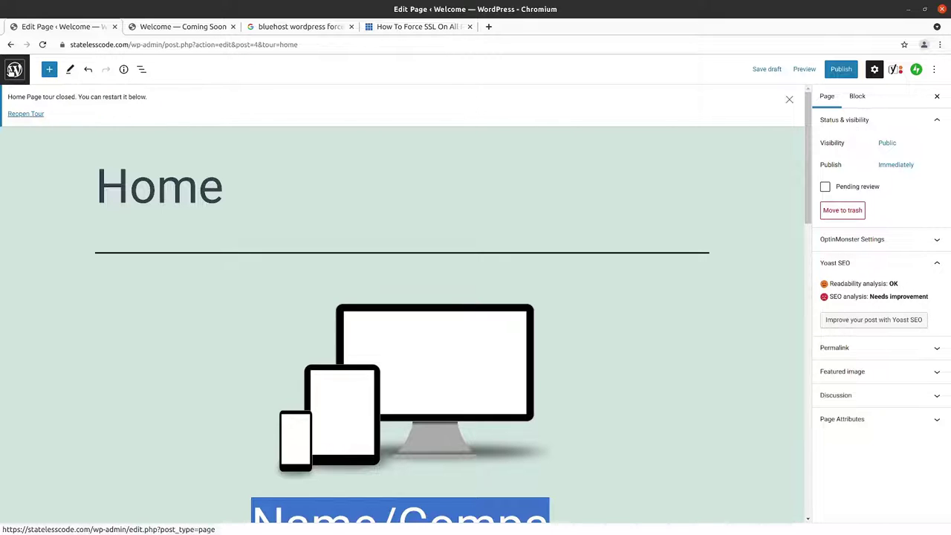
Step: Leave the Home page editor without saving and return to the Bluehost home page in WordPress admin
click(14, 69)
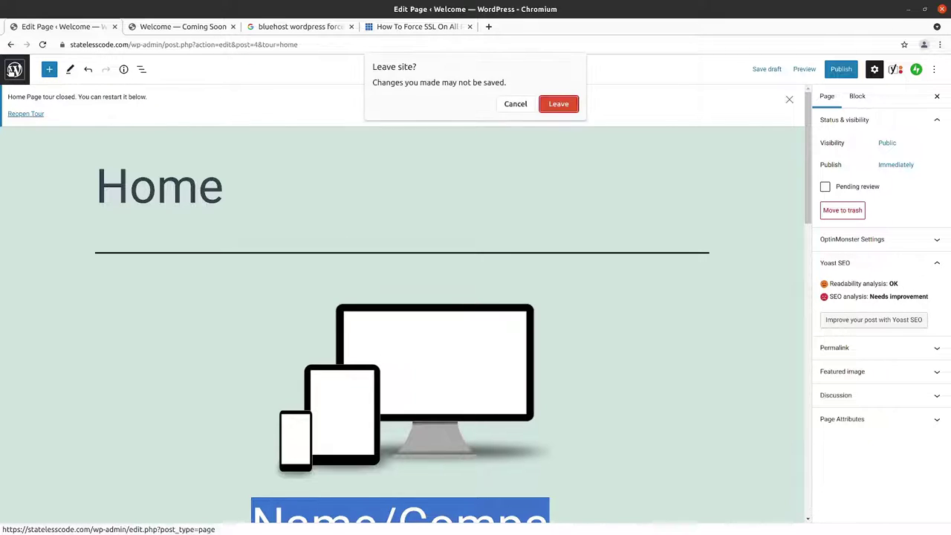
click(558, 104)
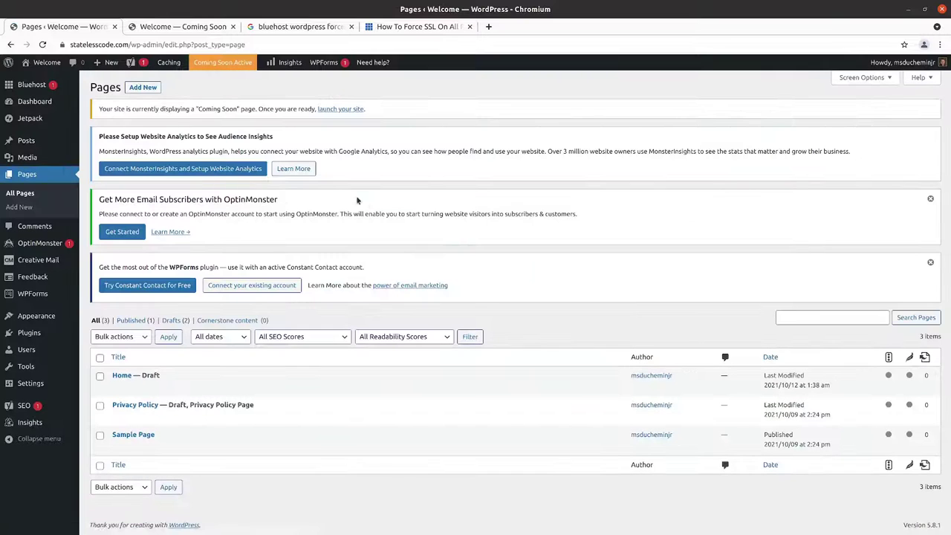
mouse_move(118, 390)
click(32, 179)
mouse_move(30, 89)
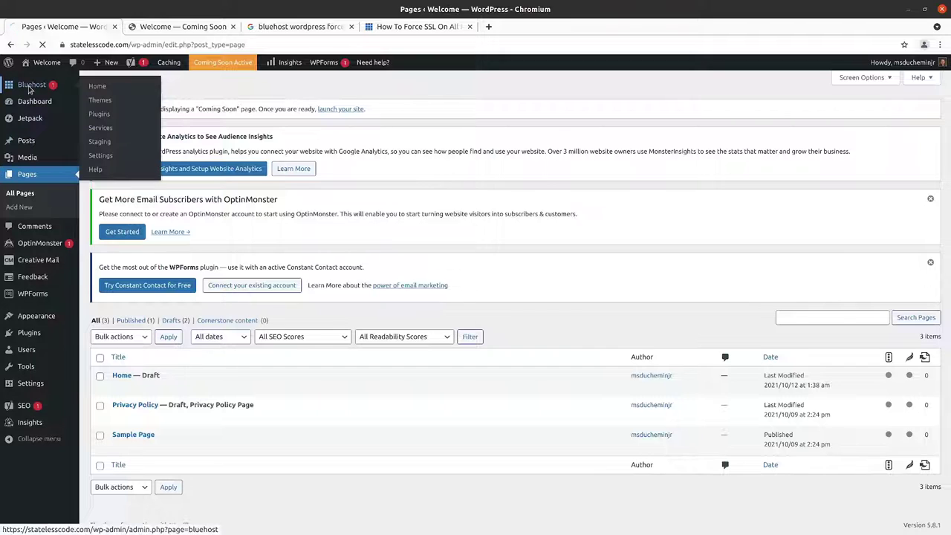
click(98, 86)
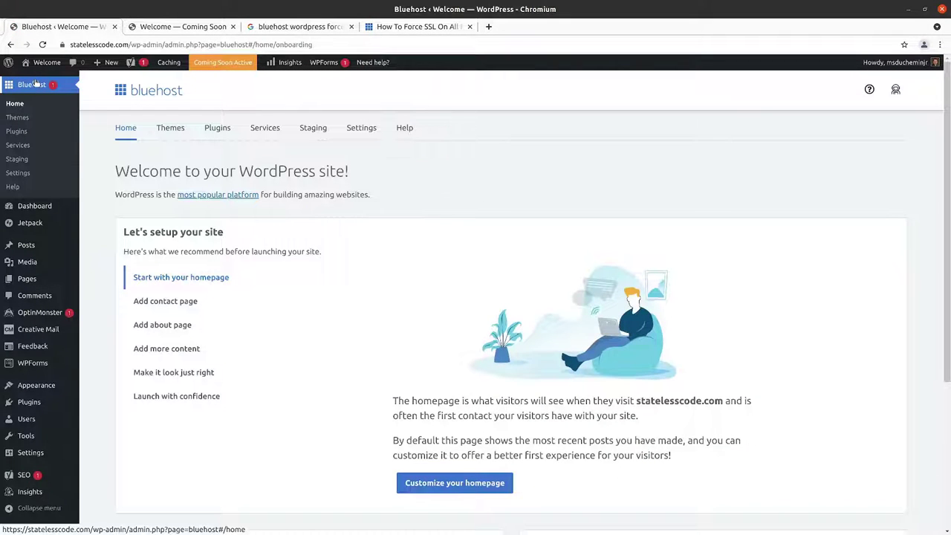
Step: Review the site setup recommendations for adding a contact page, an about page and more content, and for making the site look right
click(149, 303)
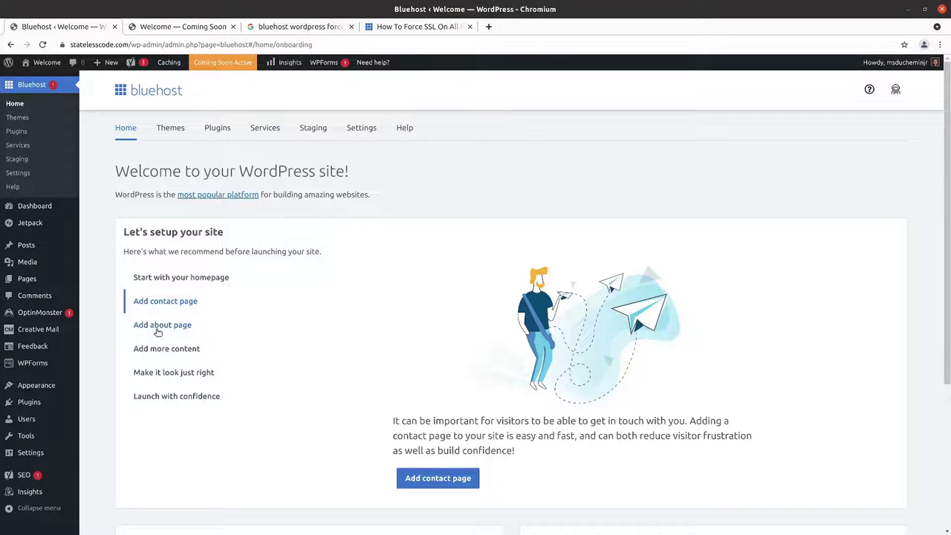
click(157, 327)
scroll(159, 328, down, 1)
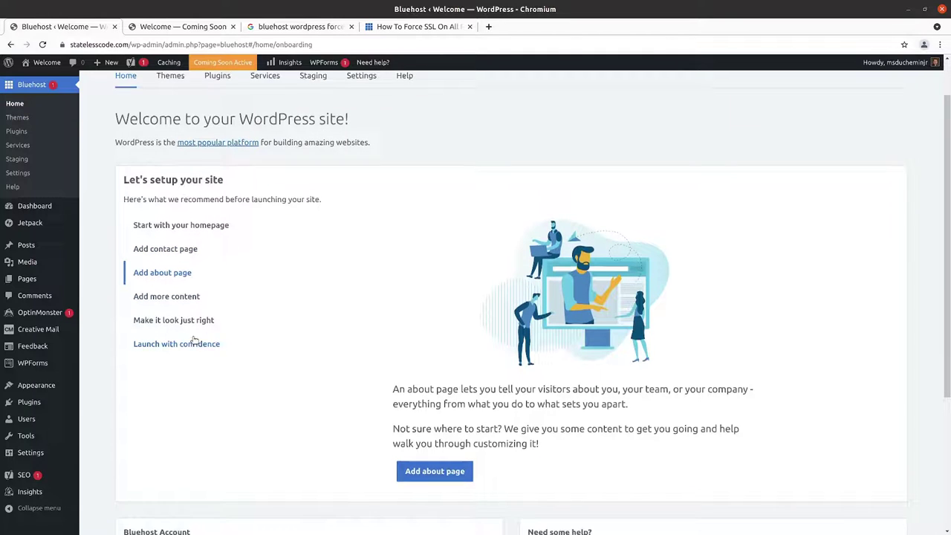
click(156, 297)
scroll(192, 334, down, 2)
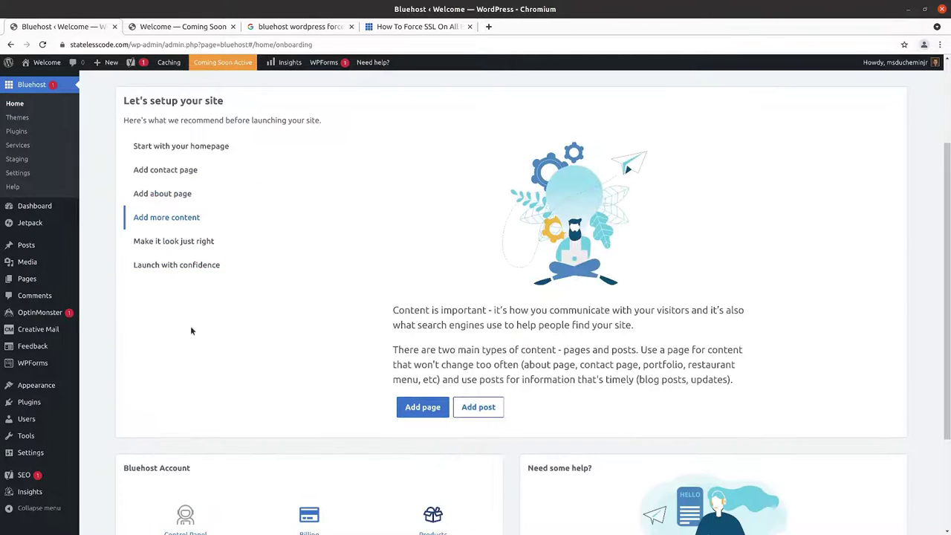
click(159, 242)
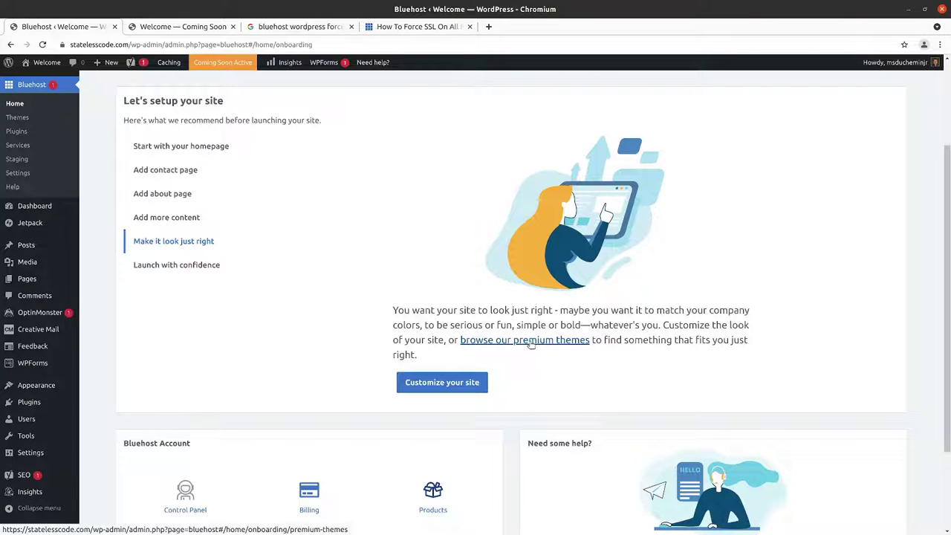
scroll(531, 343, down, 2)
scroll(534, 319, up, 1)
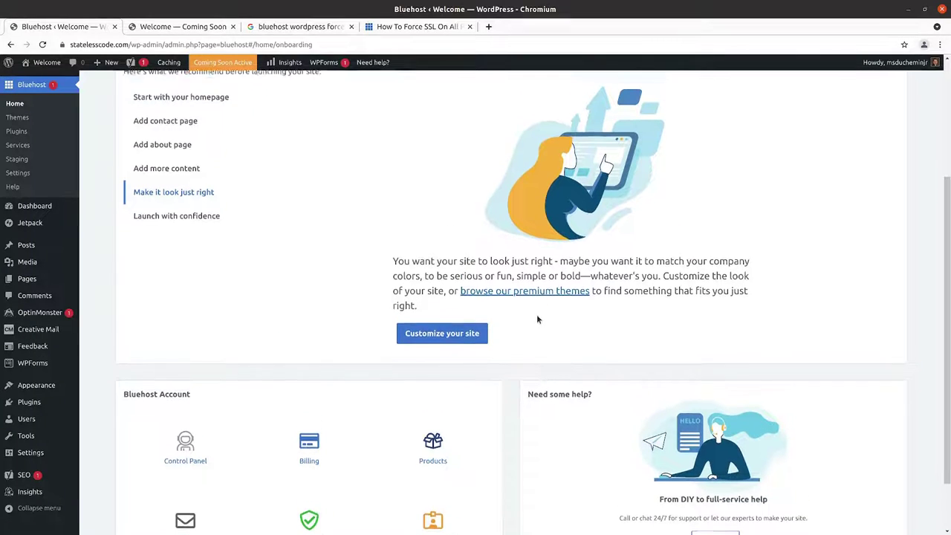
scroll(538, 319, up, 1)
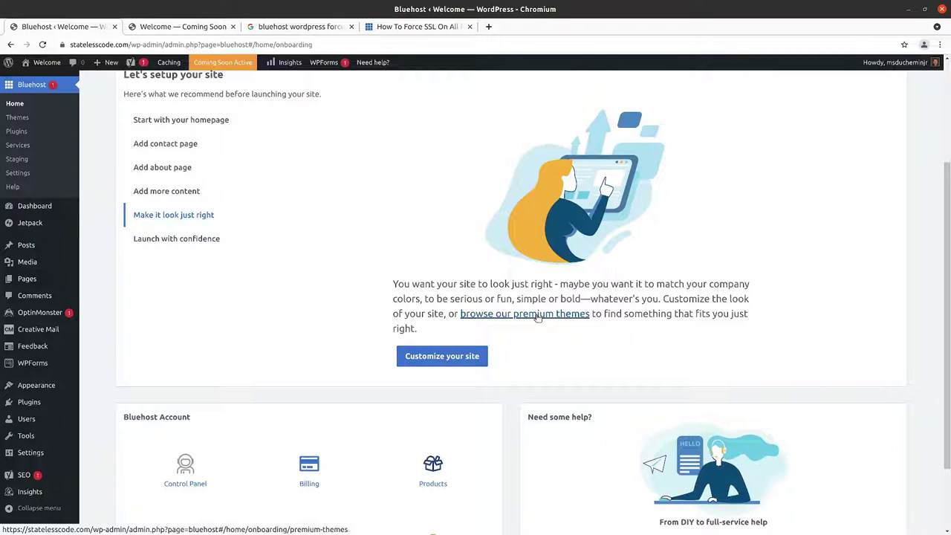
scroll(431, 320, down, 2)
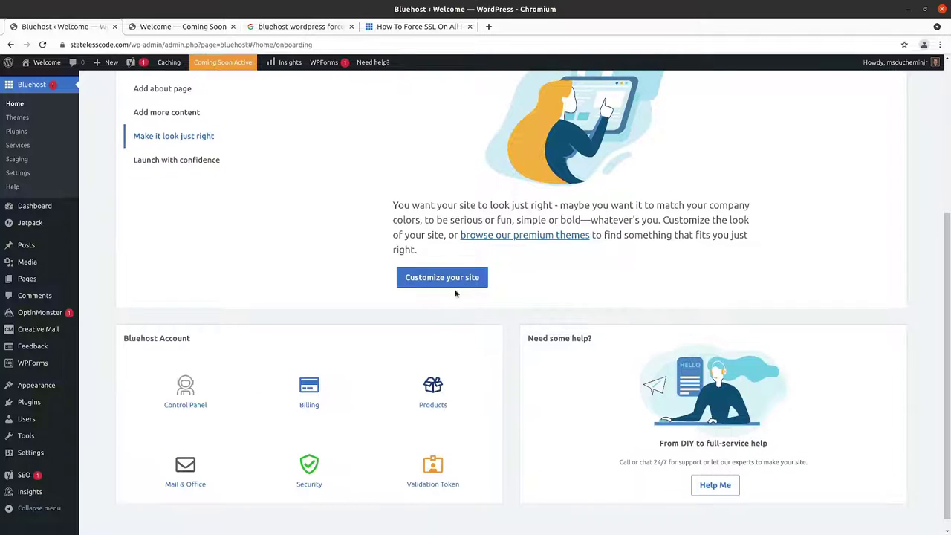
Step: Review the "Launch with confidence" recommendation and the Bluehost account and help options beneath it
click(149, 178)
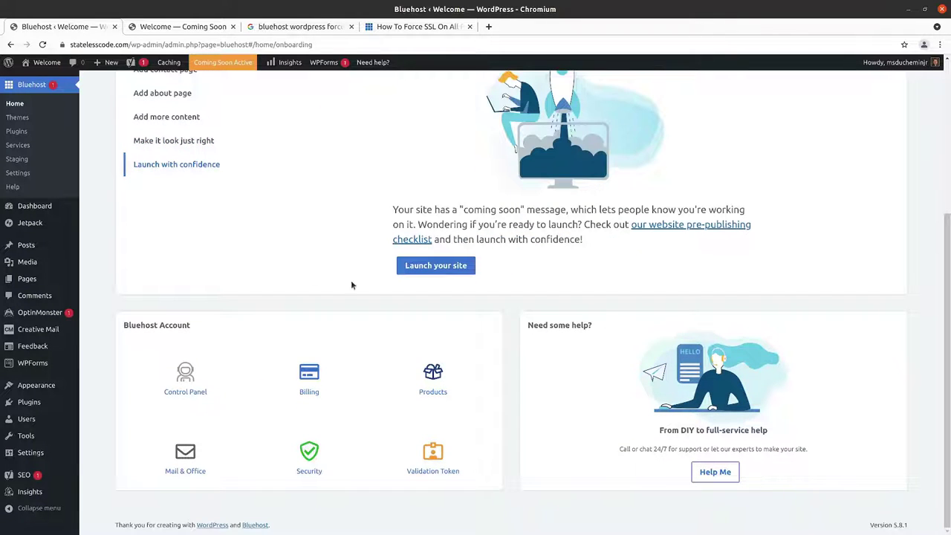
scroll(417, 282, up, 4)
scroll(383, 310, down, 1)
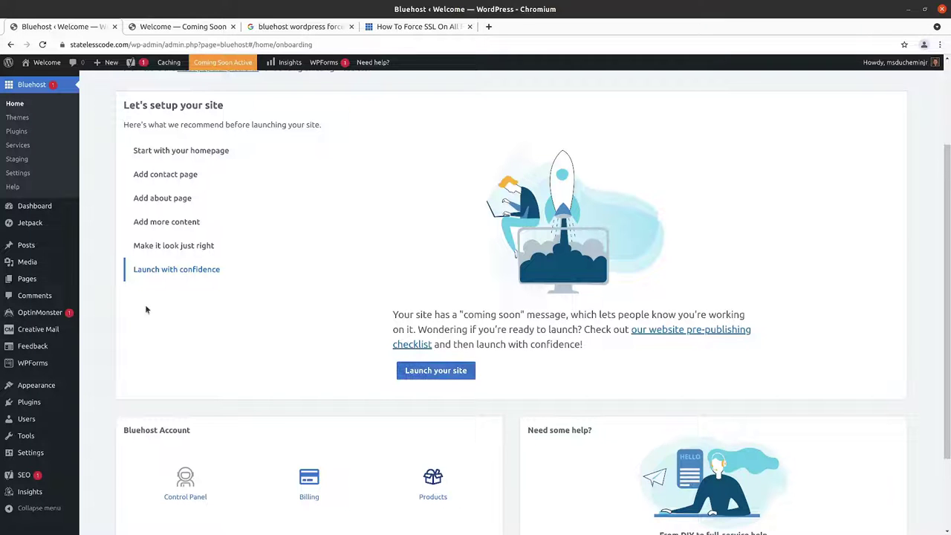
scroll(356, 353, down, 3)
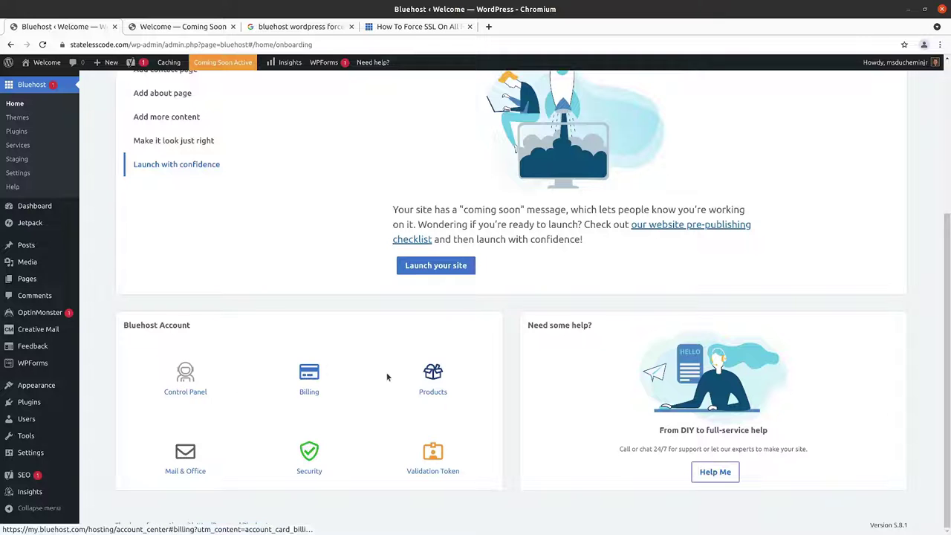
scroll(442, 446, up, 2)
scroll(445, 446, up, 2)
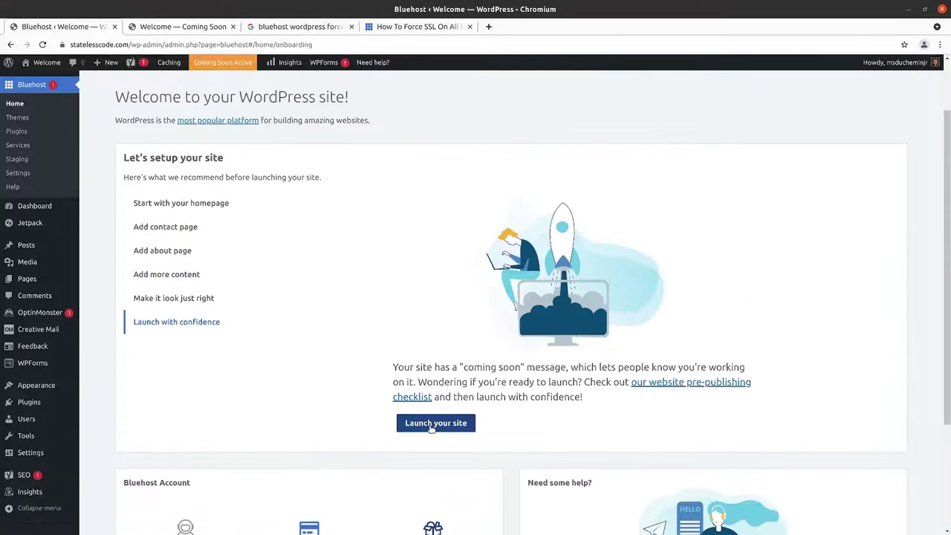
scroll(438, 438, down, 2)
scroll(427, 427, up, 5)
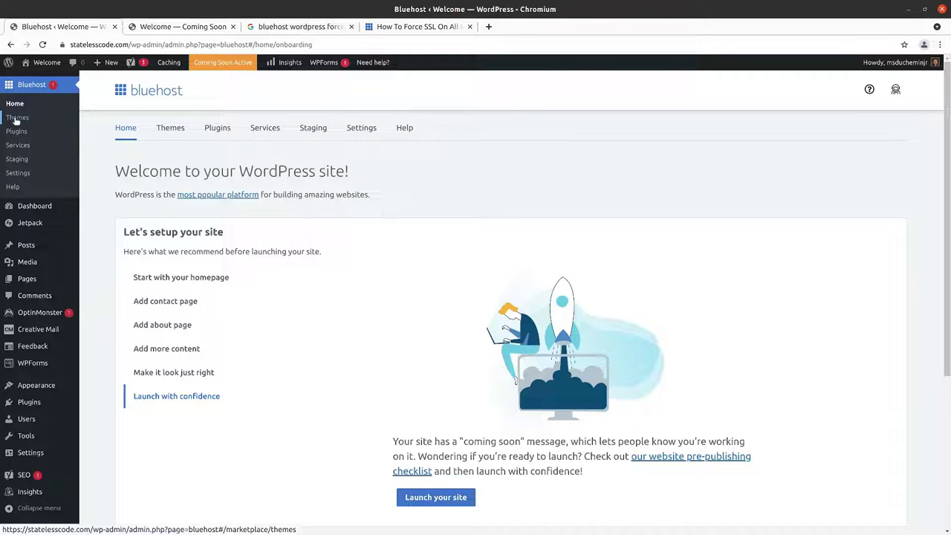
Step: Browse the first page of premium themes in the Bluehost marketplace
click(16, 118)
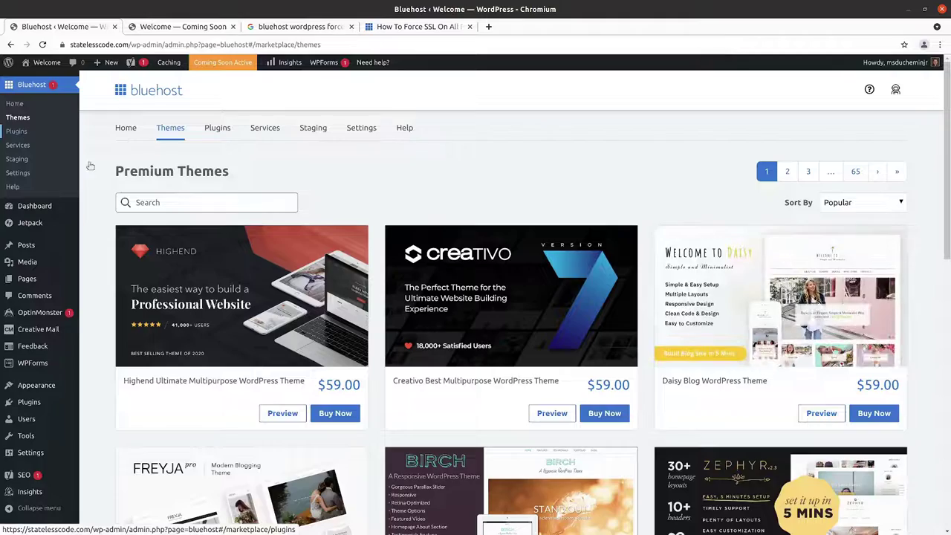
scroll(263, 198, down, 6)
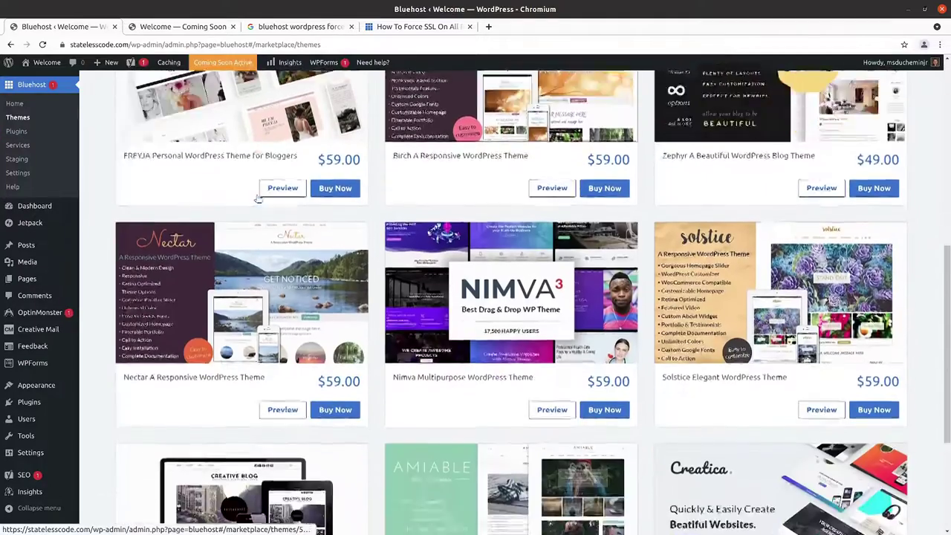
scroll(258, 197, down, 3)
scroll(258, 197, up, 10)
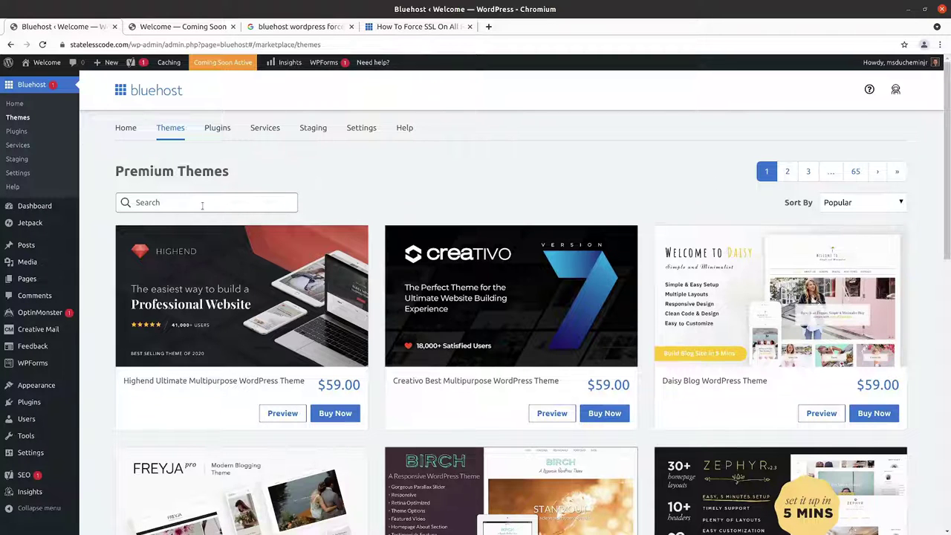
scroll(201, 205, down, 9)
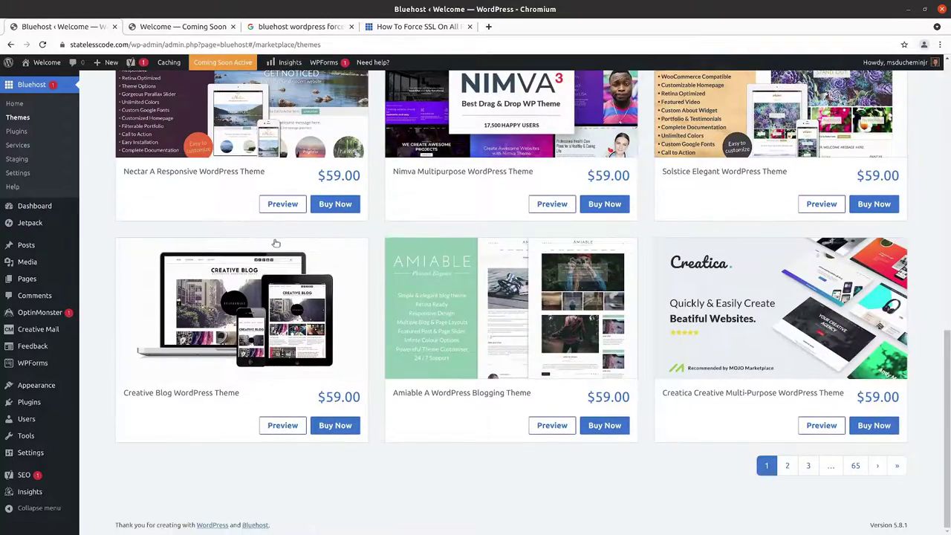
scroll(276, 243, up, 1)
scroll(276, 242, down, 1)
scroll(311, 268, up, 9)
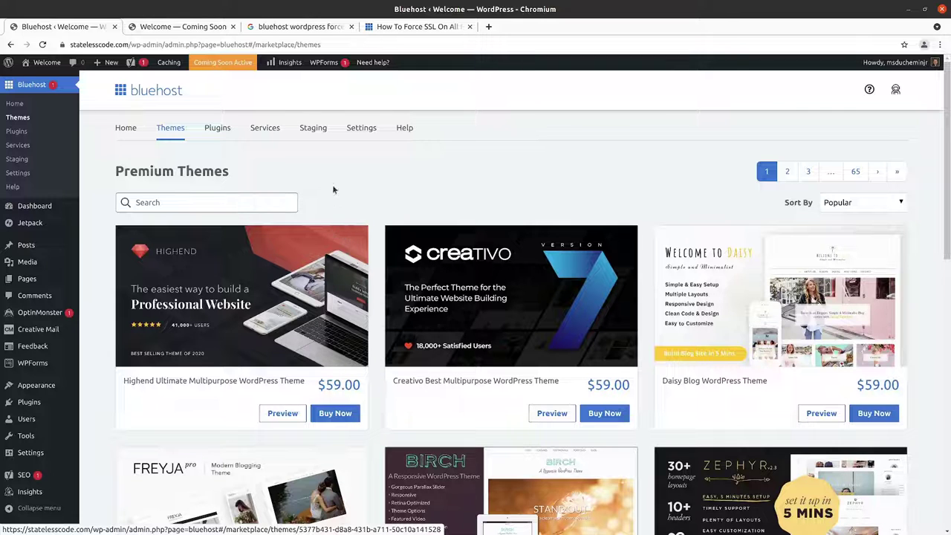
Step: Browse the first page of premium plugins in the Bluehost marketplace
click(218, 129)
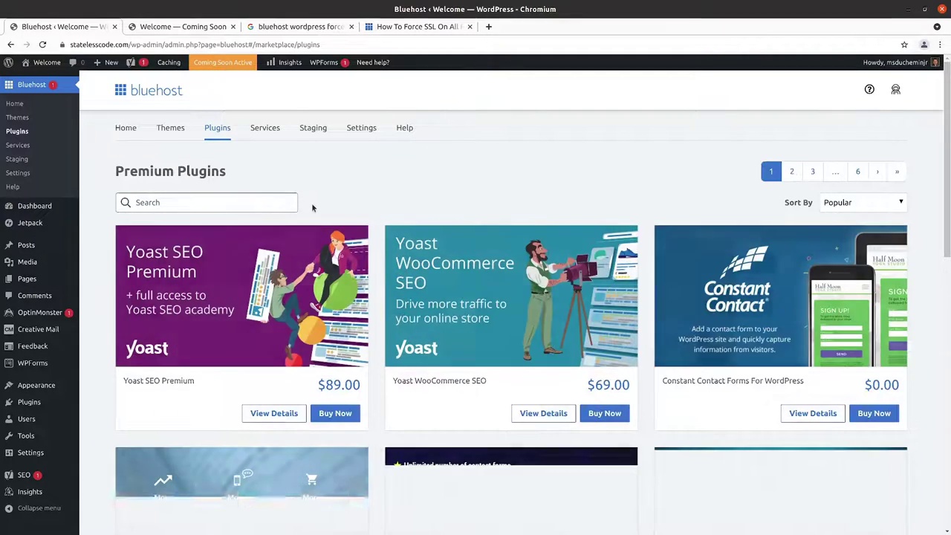
scroll(315, 223, down, 1)
scroll(312, 241, down, 5)
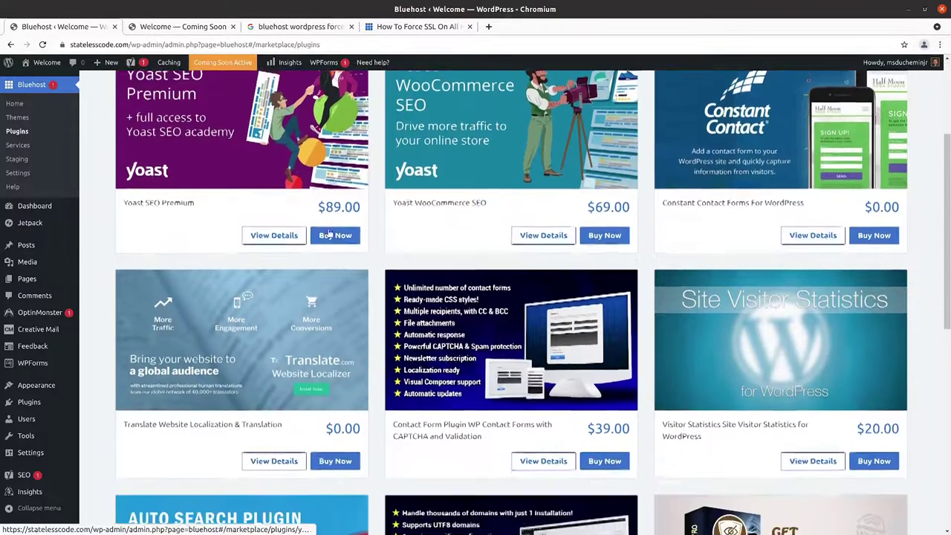
scroll(334, 274, down, 8)
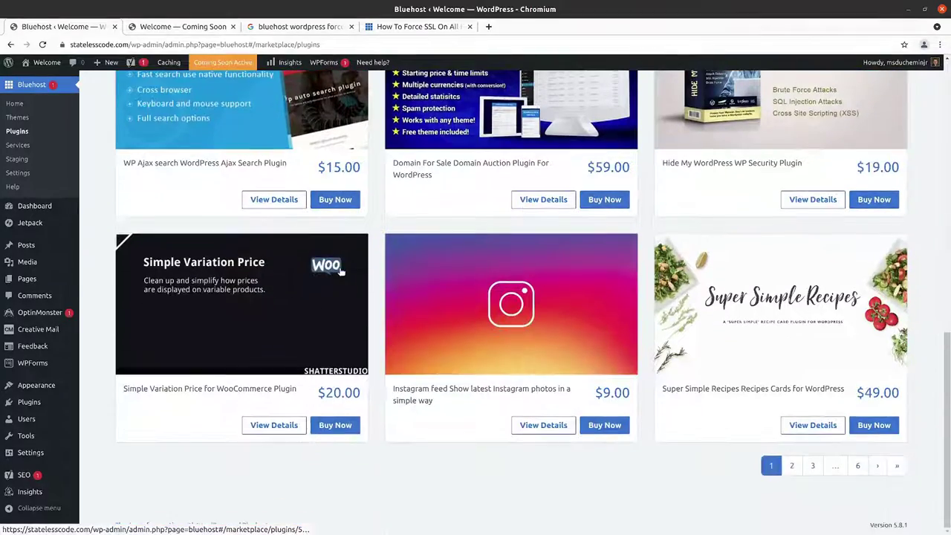
scroll(464, 301, up, 14)
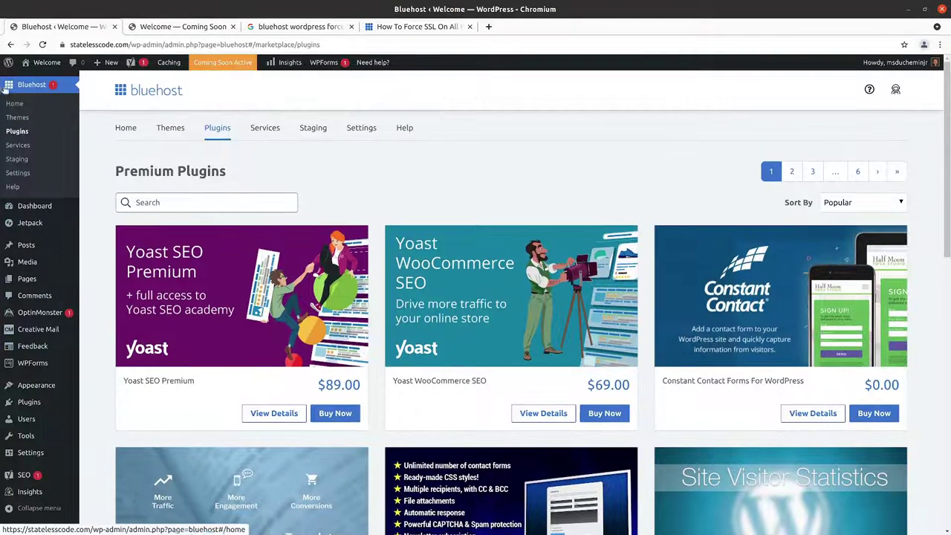
Step: Return to the Bluehost home page, and look through the WordPress Dashboard from the Jetpack assistant down to its activity widgets
click(27, 87)
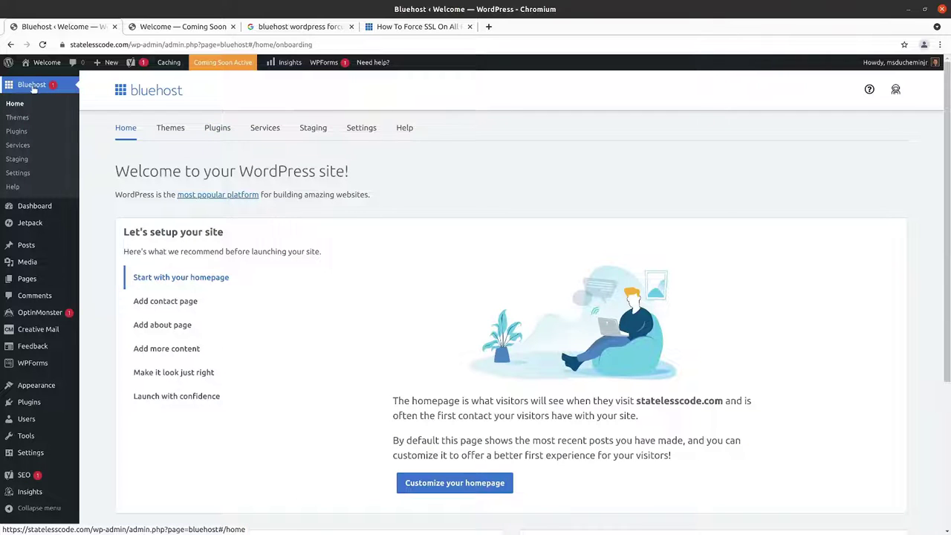
click(34, 208)
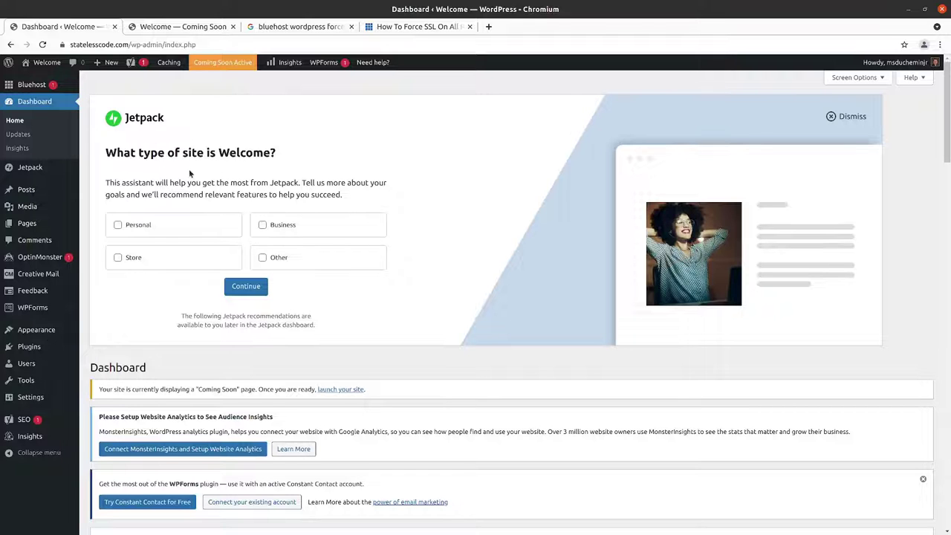
scroll(188, 169, down, 1)
scroll(149, 172, up, 1)
scroll(162, 179, down, 10)
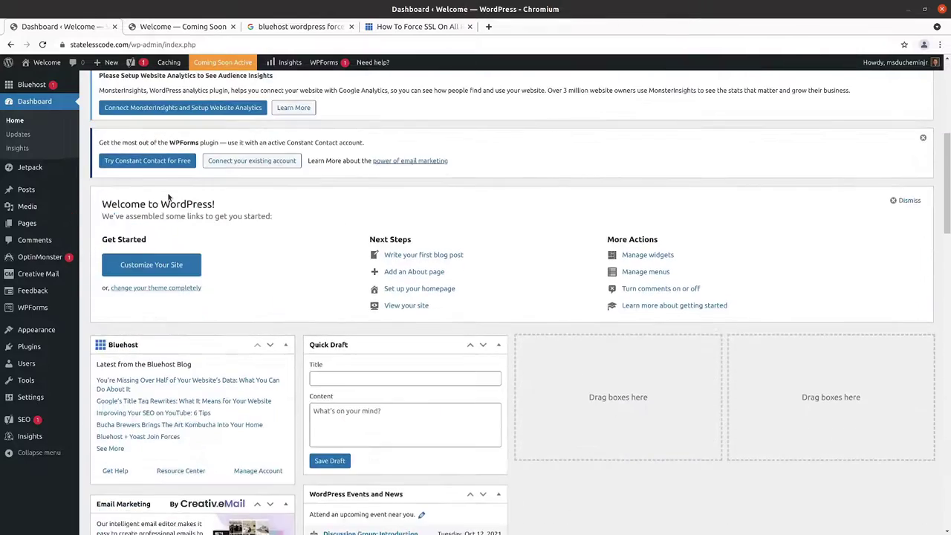
scroll(173, 203, down, 10)
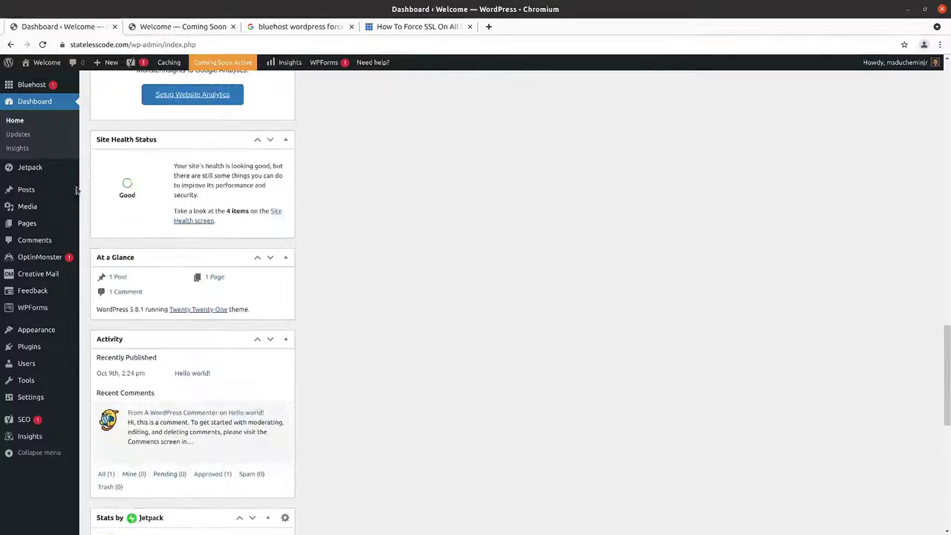
Step: View the list of all pages and look through the site's installed plugins
mouse_move(22, 206)
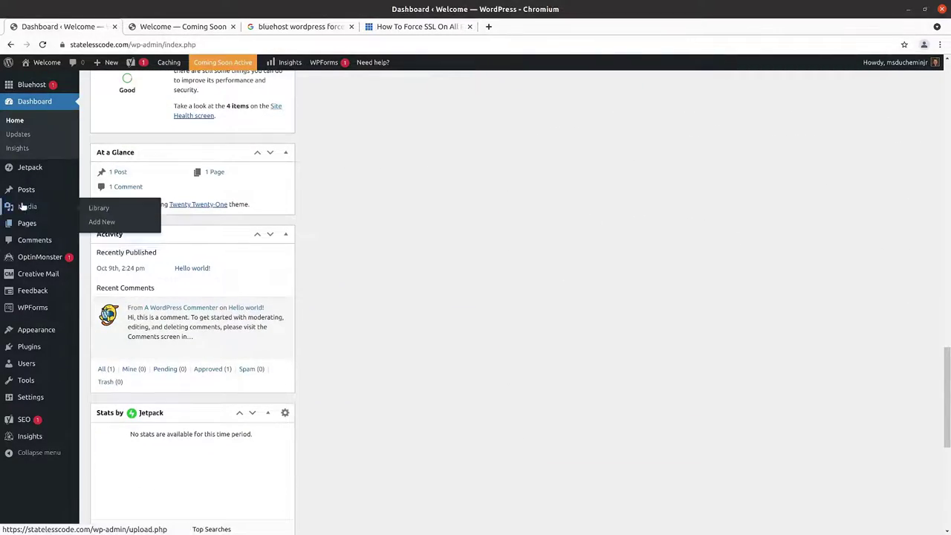
click(21, 224)
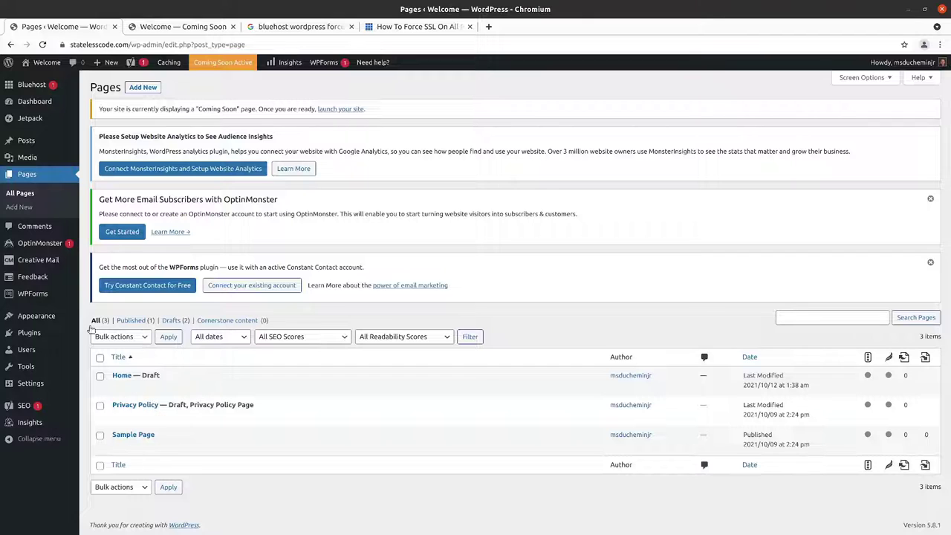
mouse_move(35, 255)
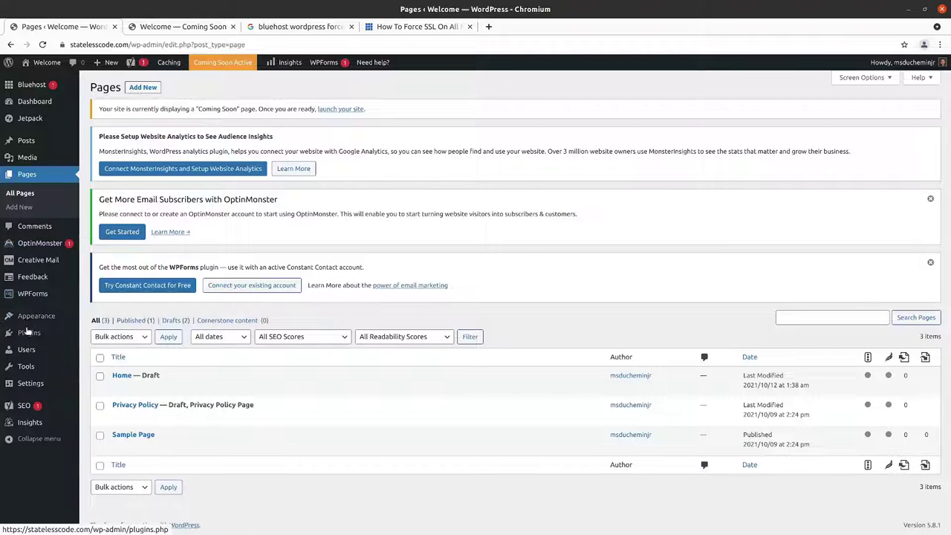
mouse_move(33, 368)
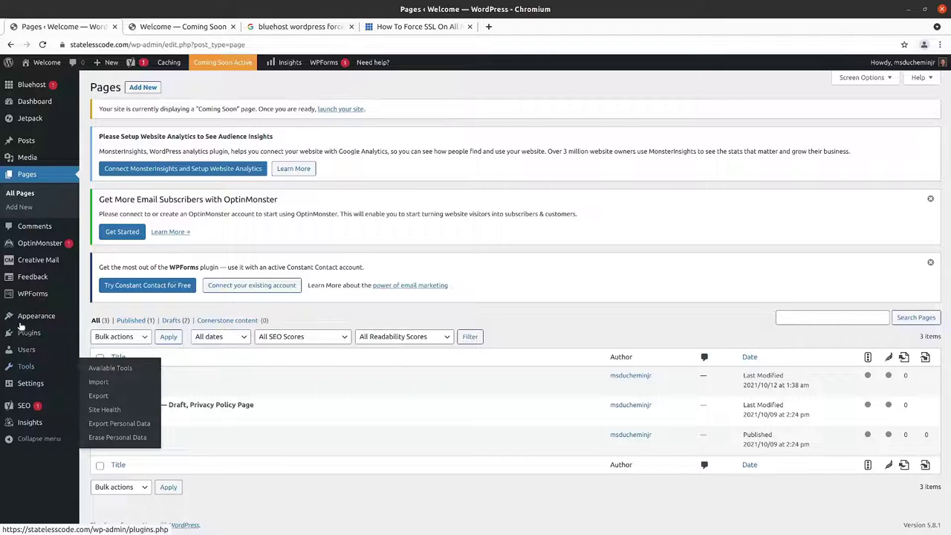
click(29, 336)
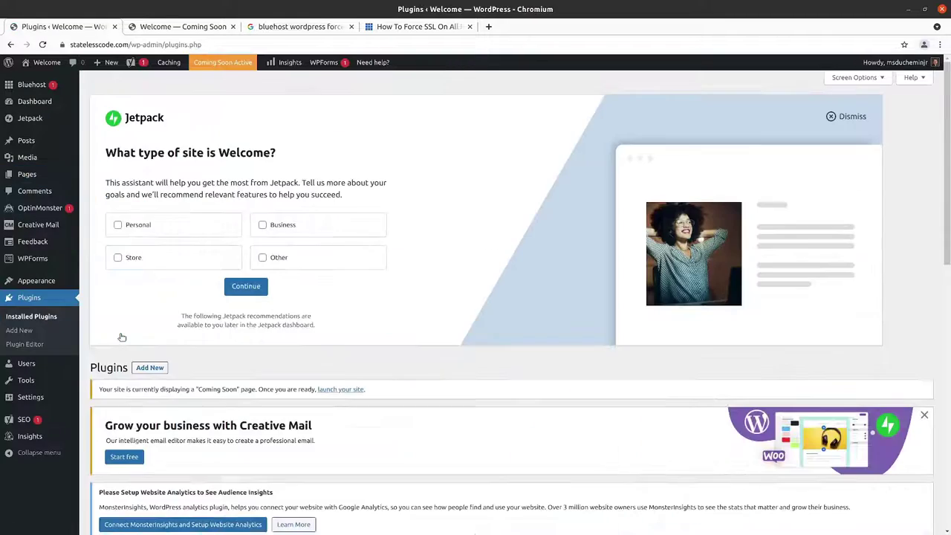
scroll(139, 320, down, 10)
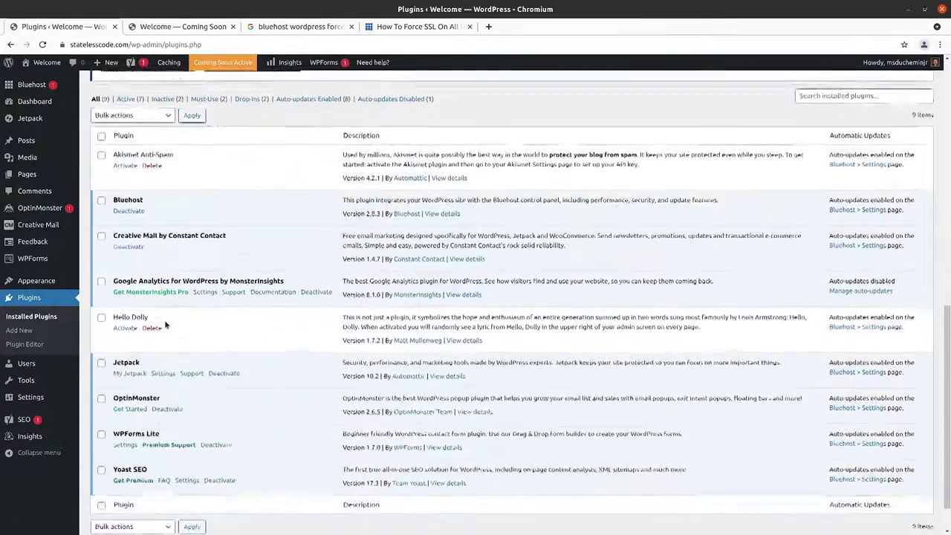
Step: Look over the installed plugins list, and browse the featured plugins offered for adding to the site
scroll(165, 323, up, 3)
scroll(164, 324, down, 3)
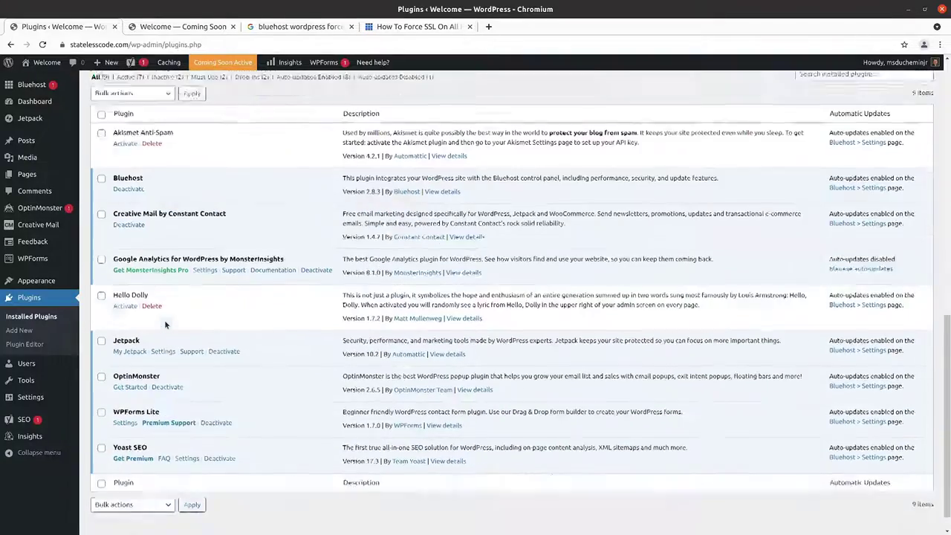
scroll(165, 324, up, 5)
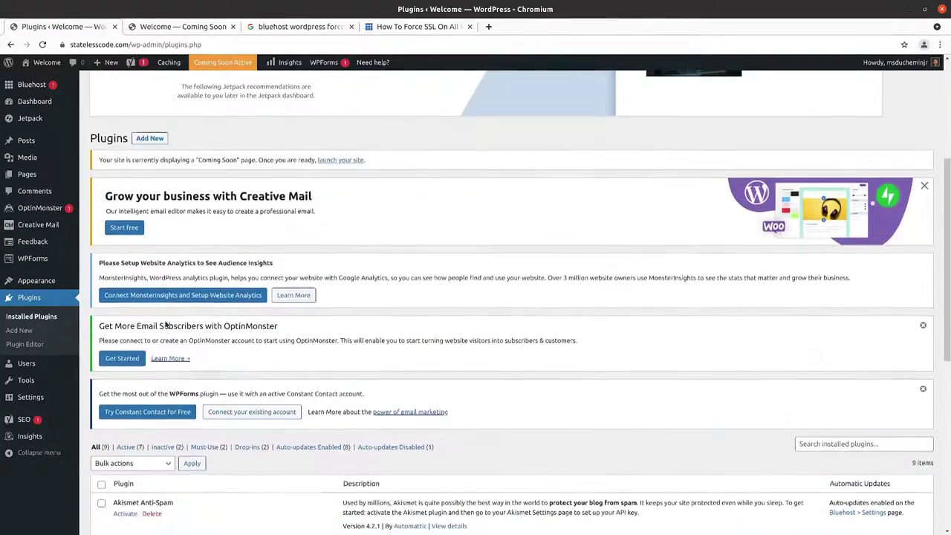
scroll(134, 332, down, 2)
scroll(135, 327, up, 5)
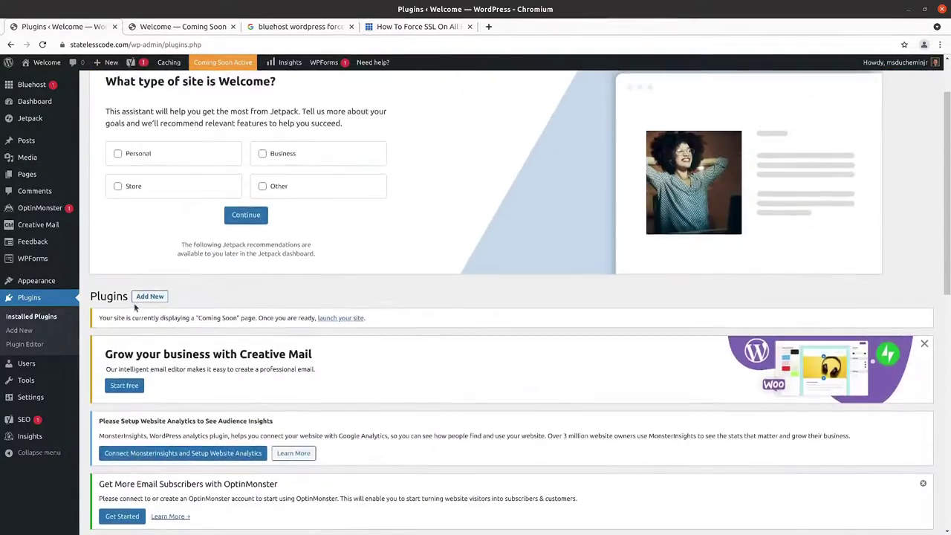
scroll(55, 311, down, 1)
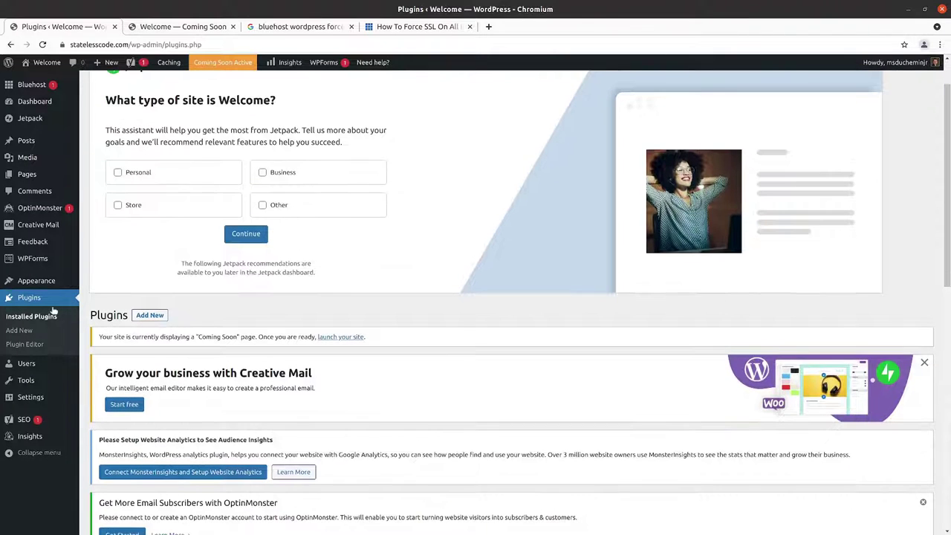
click(15, 331)
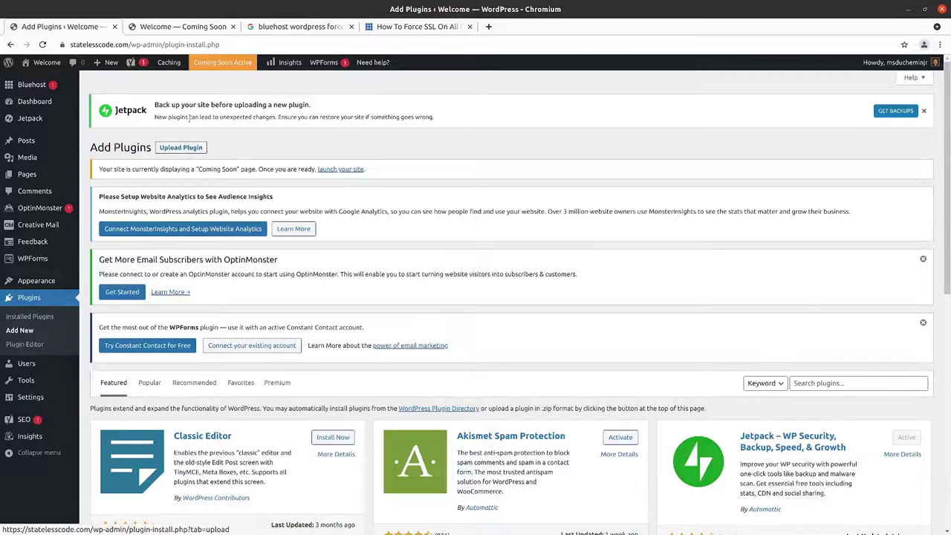
scroll(179, 231, down, 4)
scroll(21, 349, down, 2)
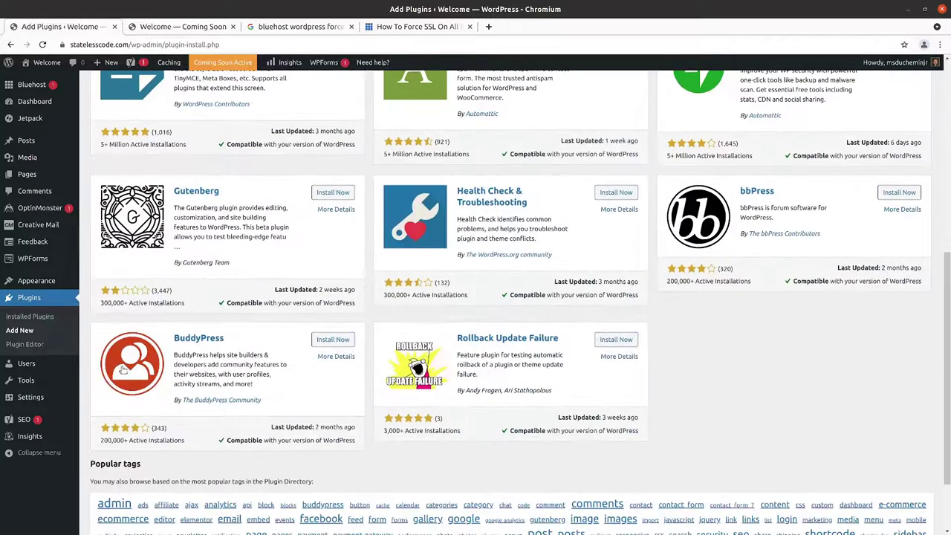
mouse_move(16, 380)
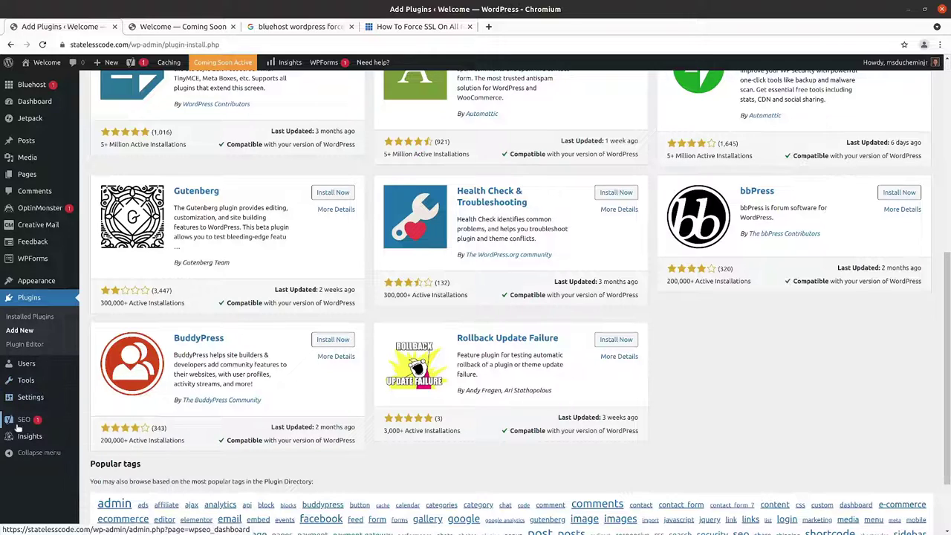
mouse_move(21, 421)
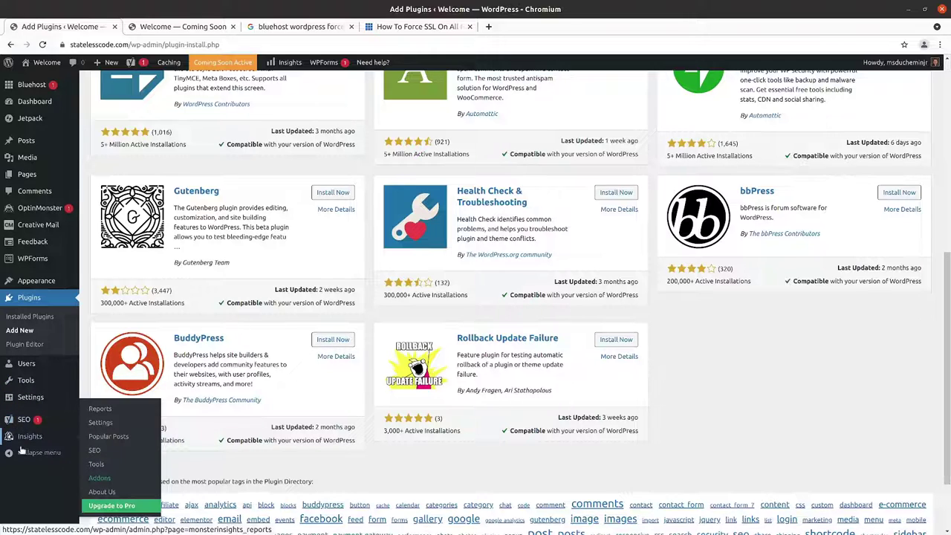
scroll(23, 334, up, 5)
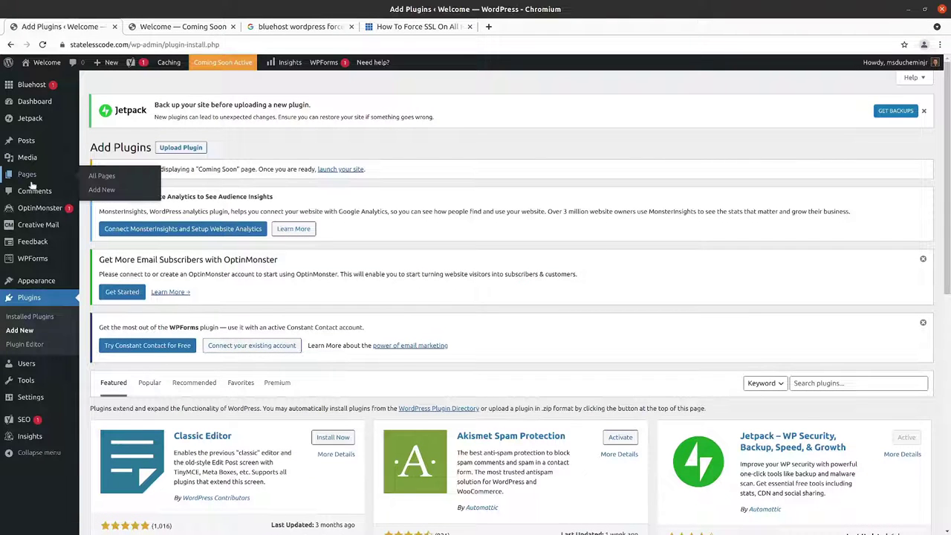
mouse_move(32, 210)
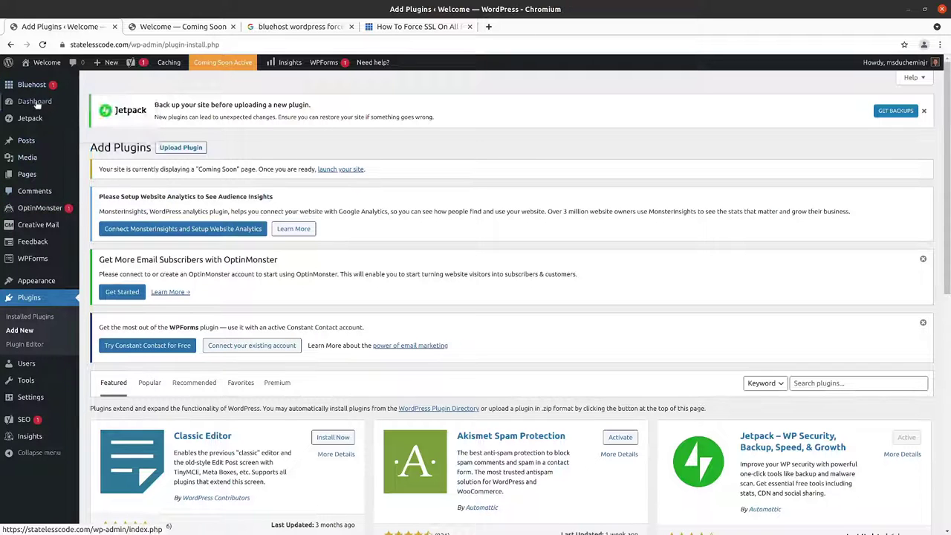
mouse_move(50, 121)
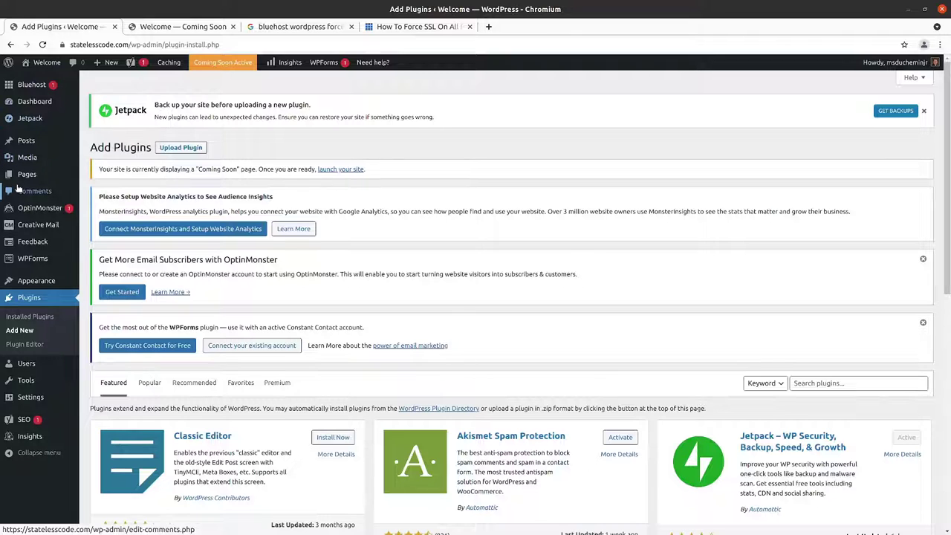
mouse_move(18, 179)
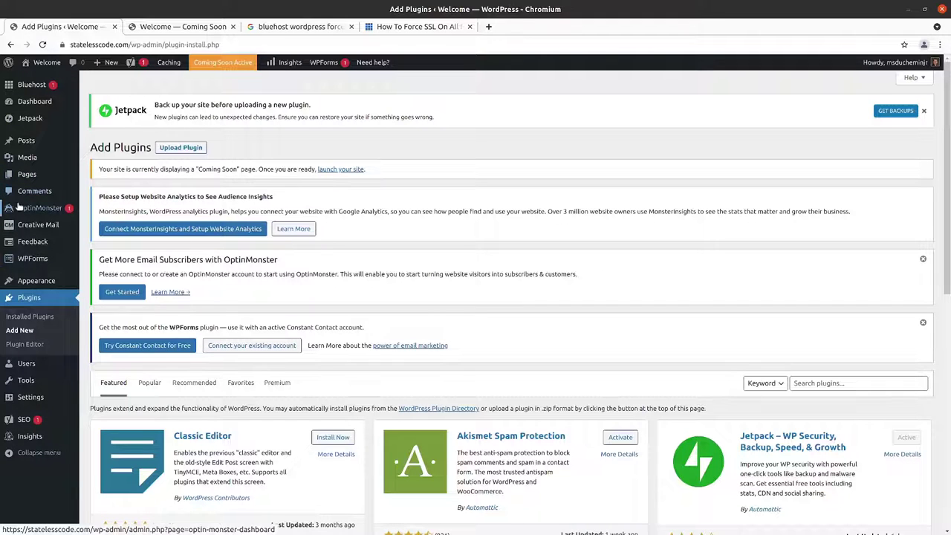
mouse_move(31, 87)
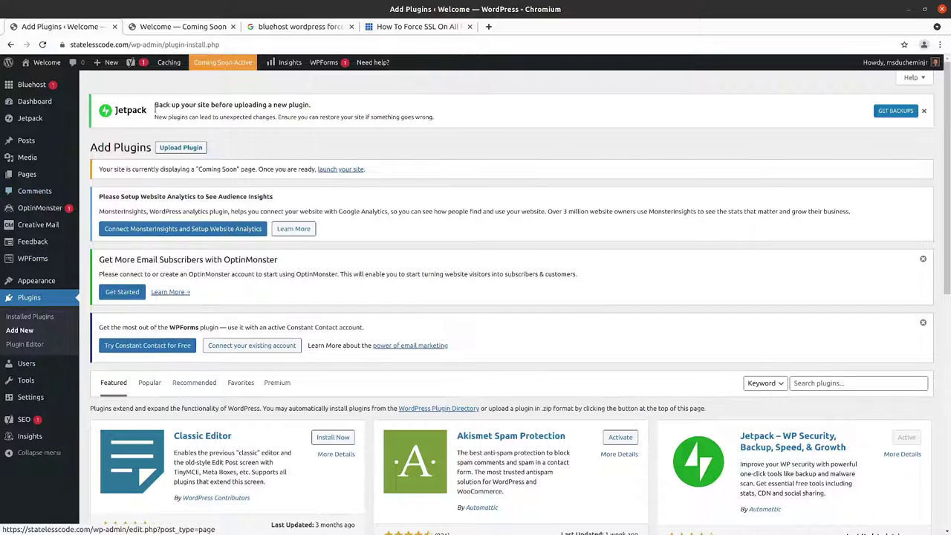
mouse_move(19, 294)
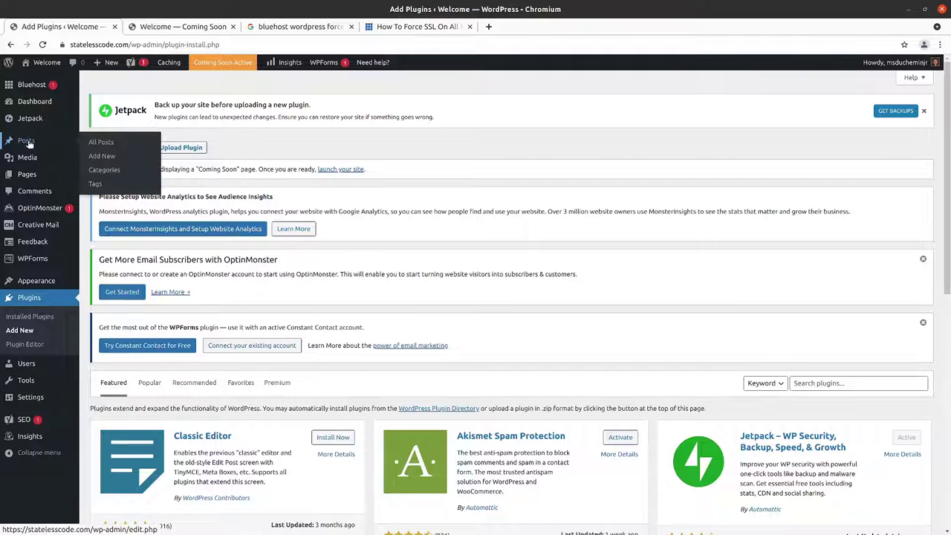
Step: View the list of all posts and open the "Hello world!" post for editing
click(30, 143)
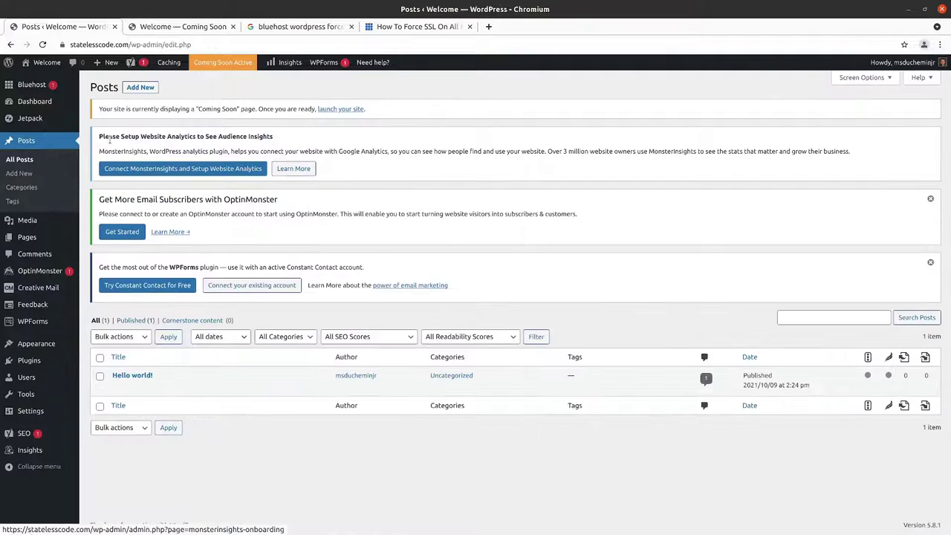
mouse_move(218, 374)
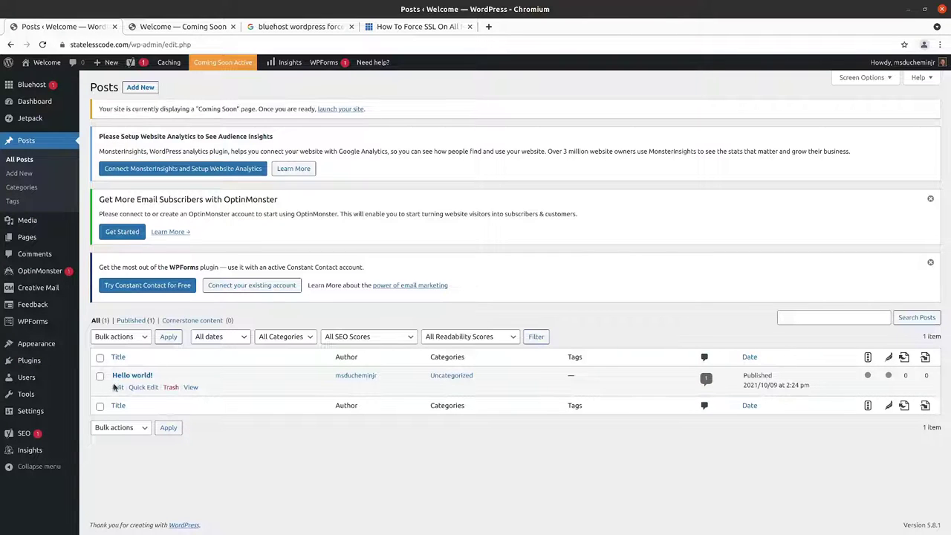
click(117, 388)
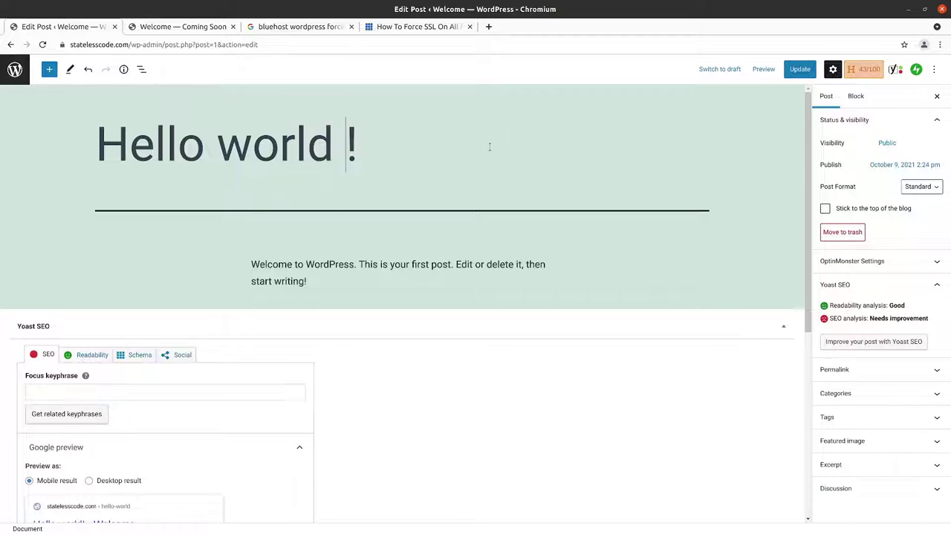
Step: Change the post title to "Hello world! Taxation is Theft!"
text(Tax)
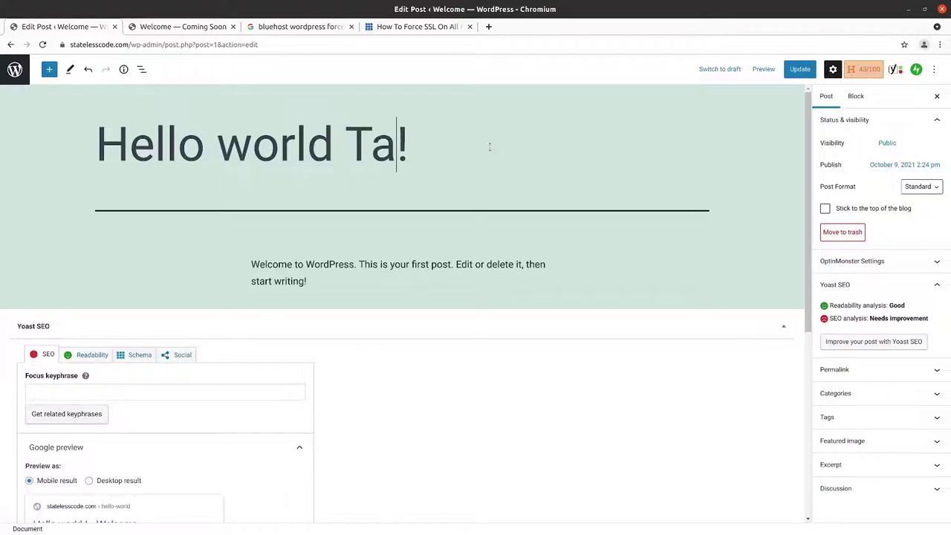
key(BackSpace)
key(BackSpace)
key(BackSpace)
key(BackSpace)
key(Right)
text(Taxation)
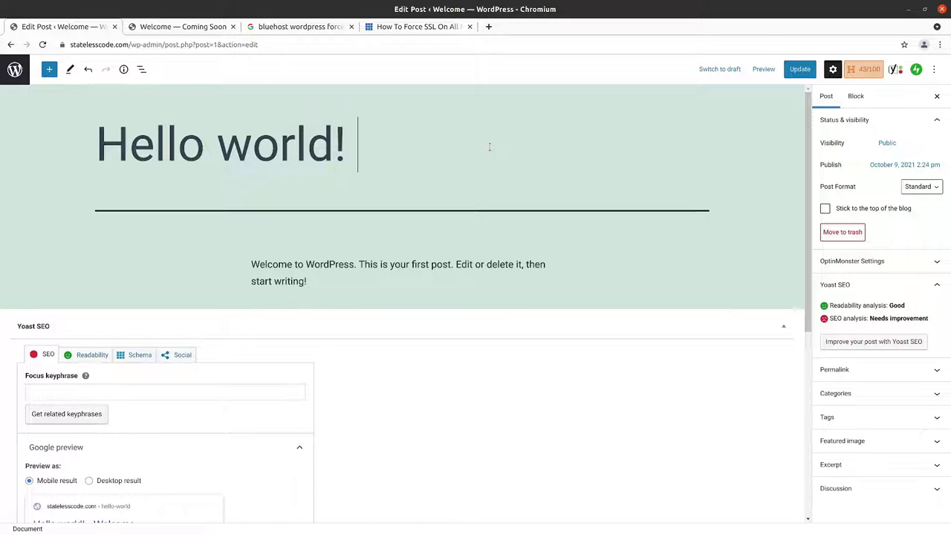
text( is Thev)
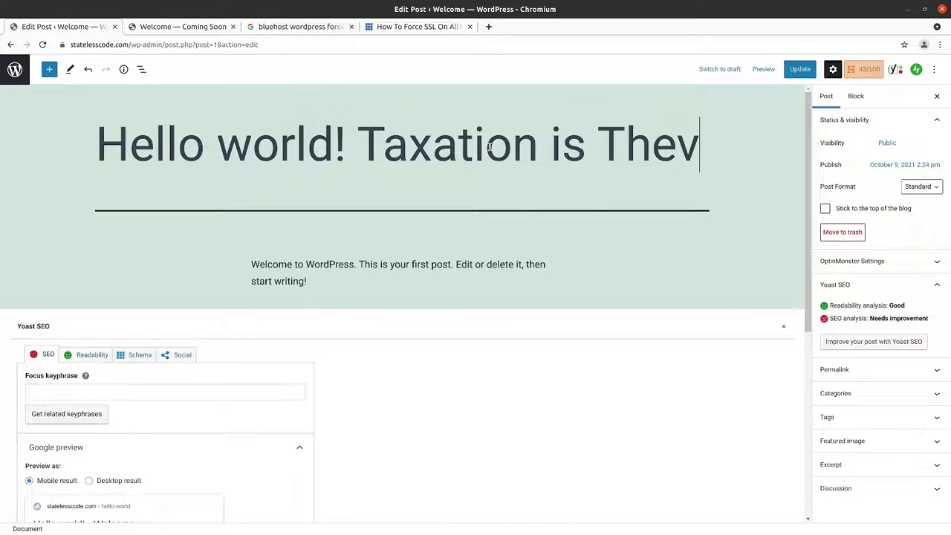
key(BackSpace)
text(ft)
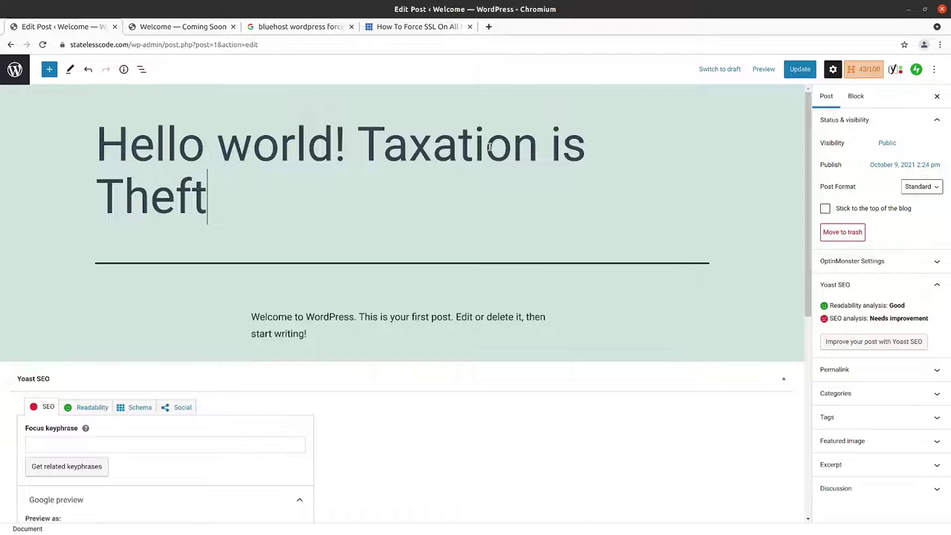
text(!)
Step: Replace the default welcome paragraph with the copied body text beginning "This is the token Hello World! post", and check the result
scroll(272, 236, down, 1)
click(326, 277)
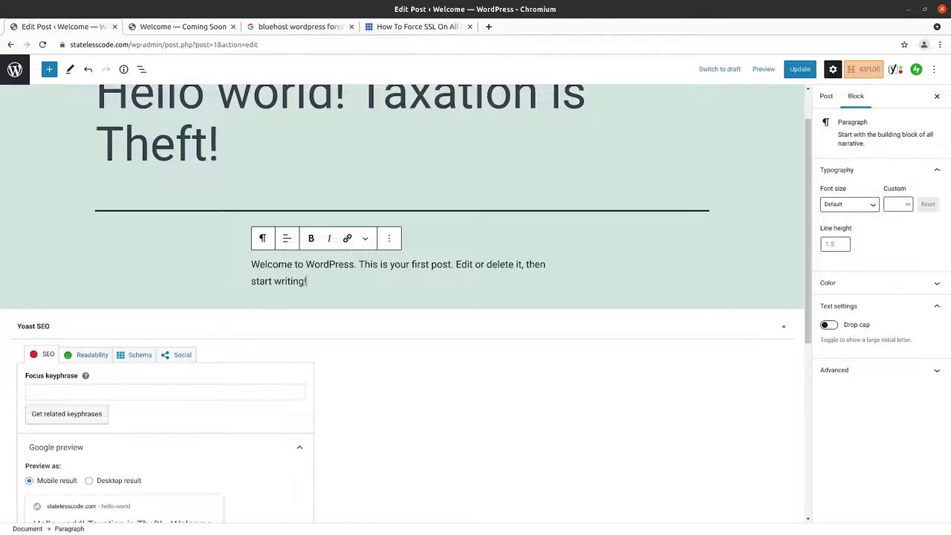
key(ctrl+a)
key(ctrl+v)
scroll(186, 315, down, 5)
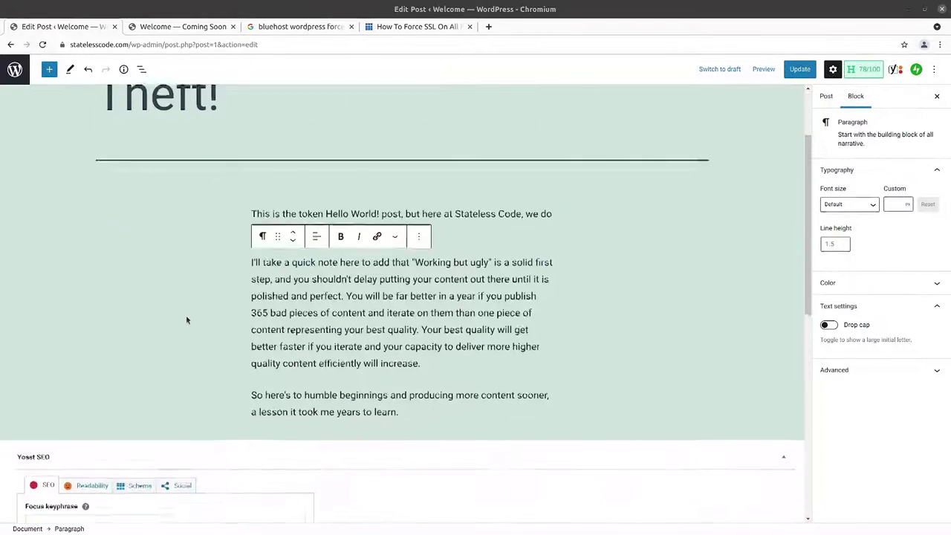
scroll(196, 308, up, 5)
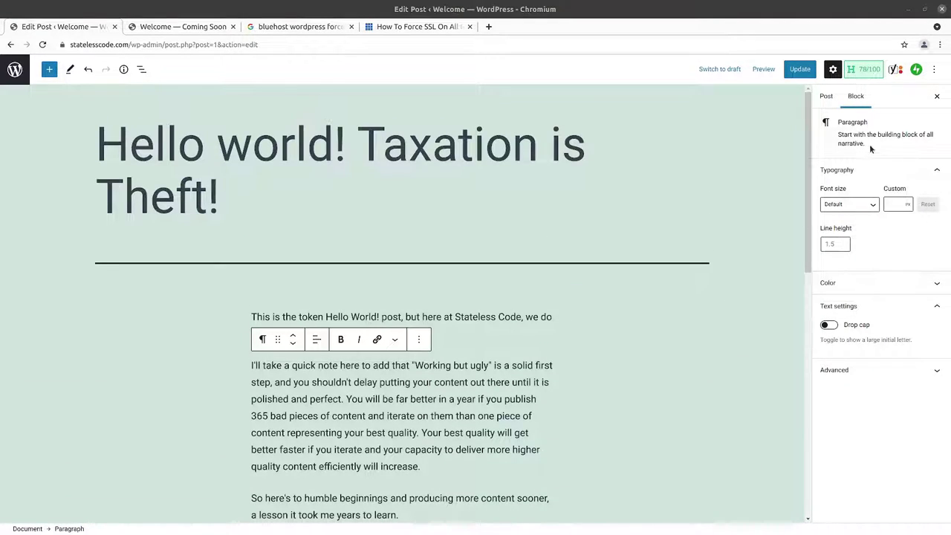
Step: Review the permalink and category settings of the post
click(825, 101)
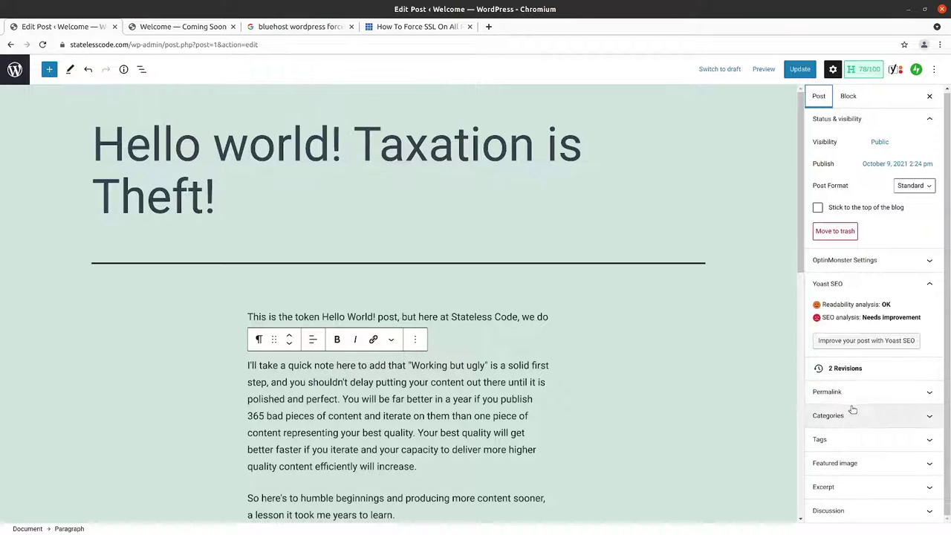
click(927, 396)
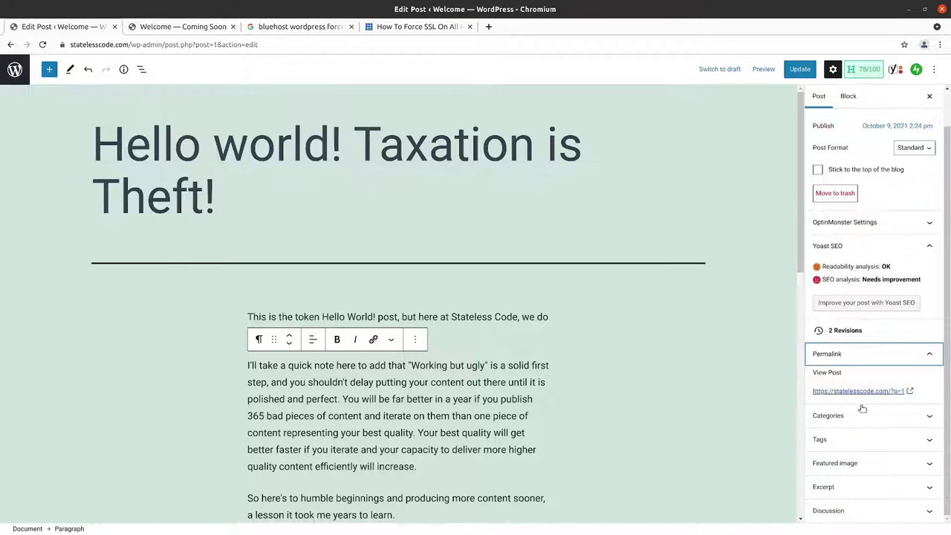
click(929, 418)
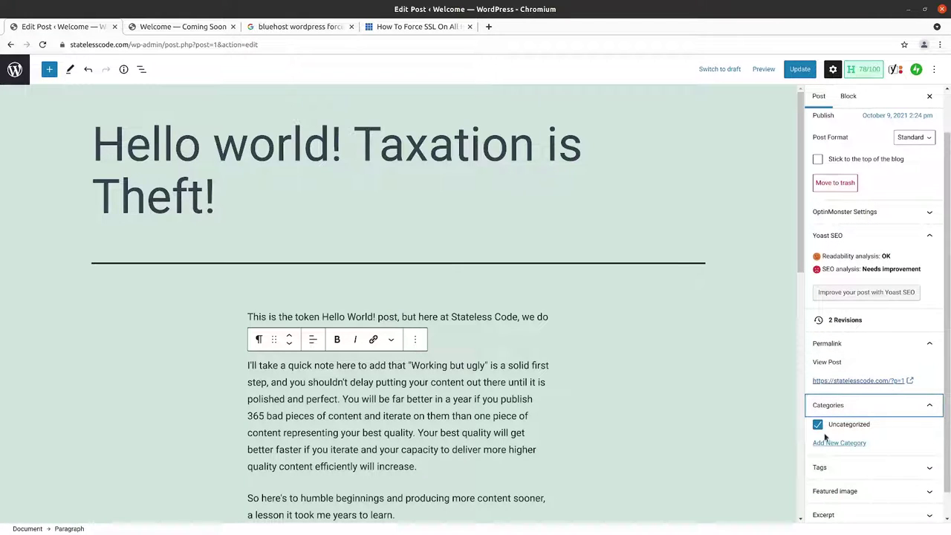
Step: Open the form for a new post category and check its available parent categories
click(829, 444)
scroll(847, 416, down, 2)
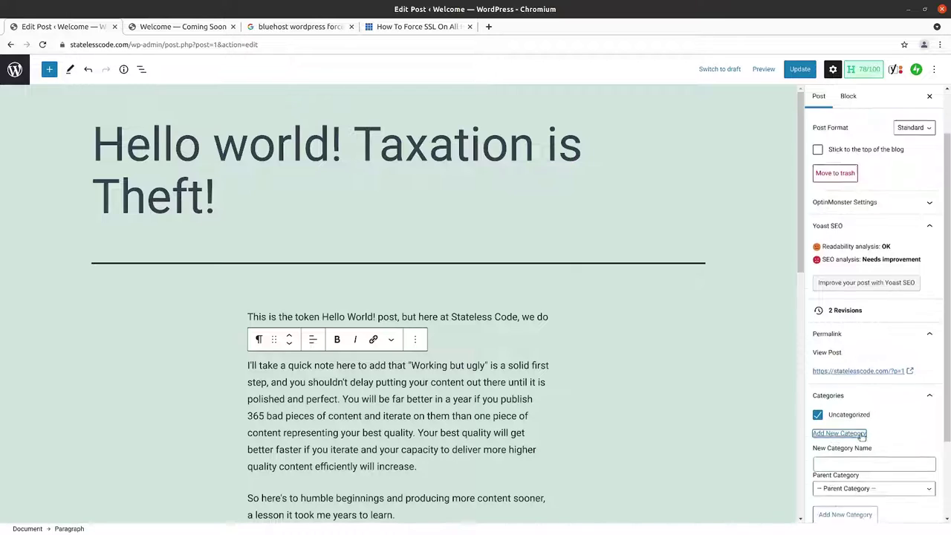
click(858, 393)
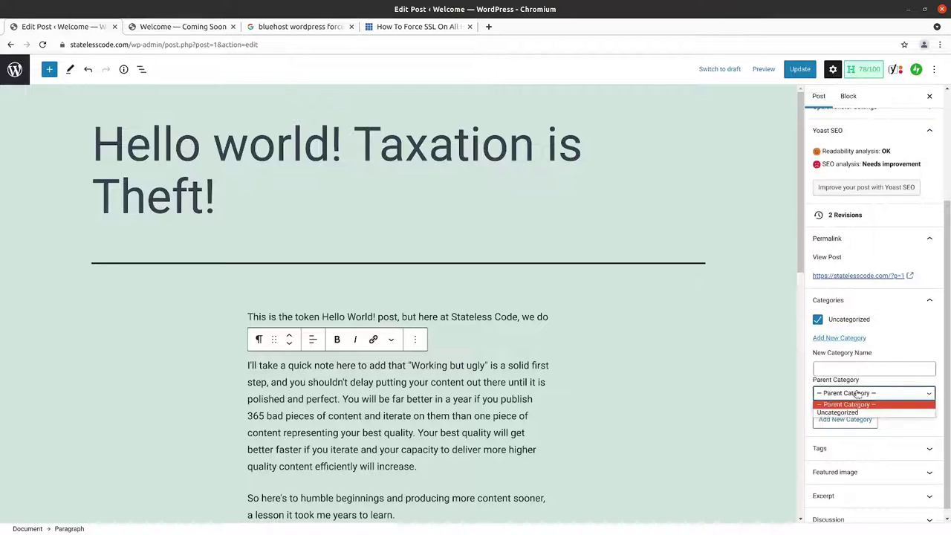
click(858, 395)
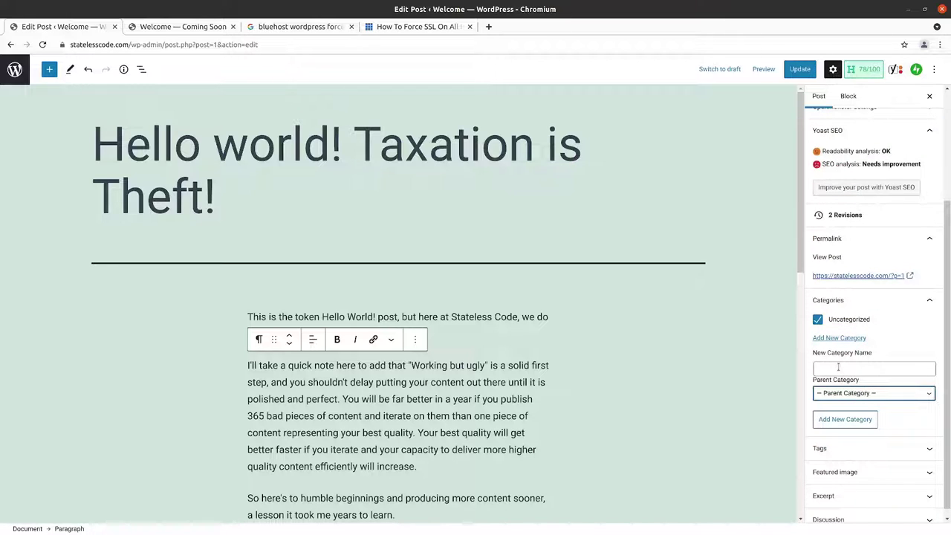
click(858, 367)
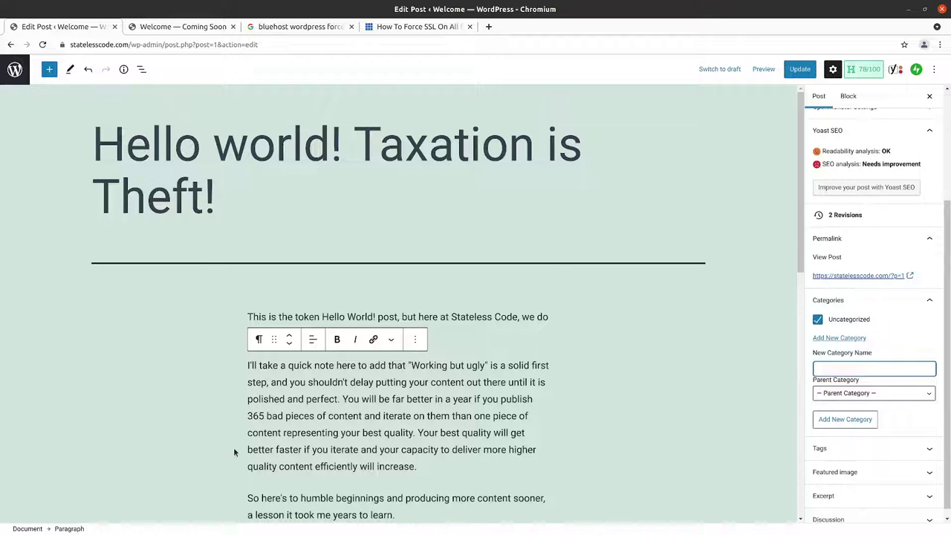
scroll(817, 418, down, 1)
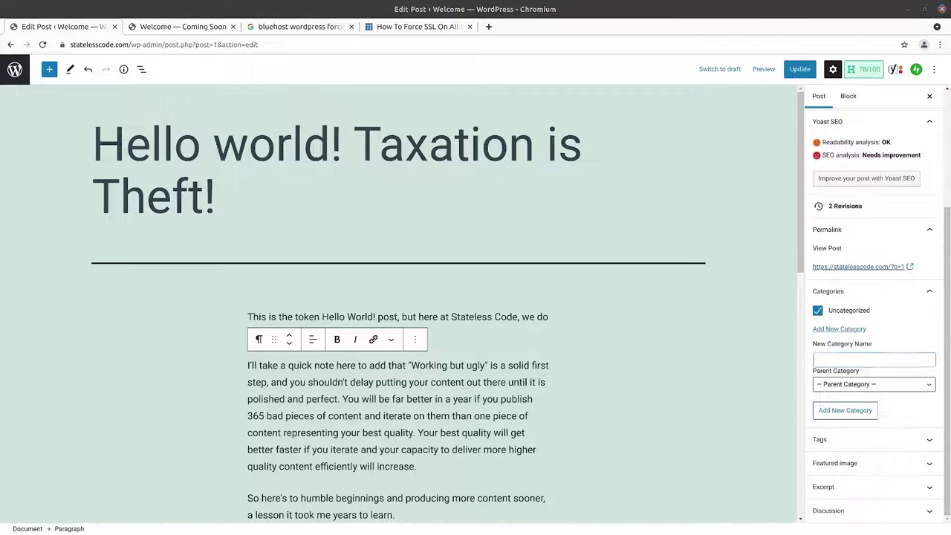
Step: Add a closing paragraph beginning "While I'm getting this site, up and running" with YouTube channel, Twitter and Facebook links, and review the post body
click(394, 499)
scroll(395, 350, down, 3)
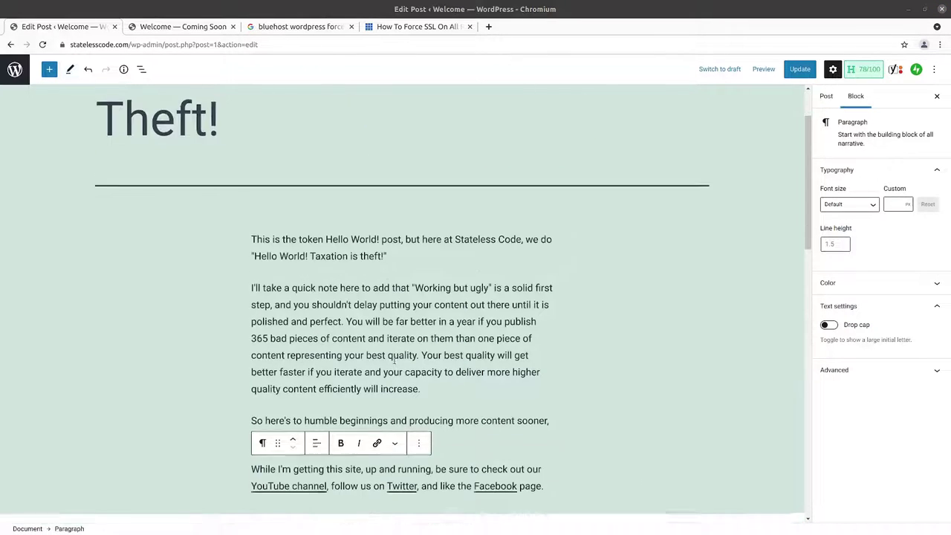
scroll(395, 354, up, 3)
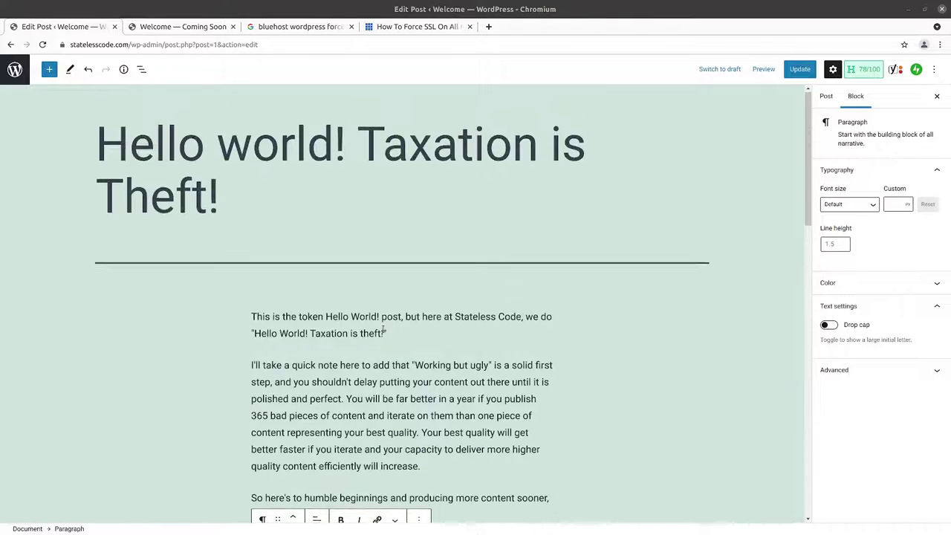
scroll(265, 296, down, 2)
scroll(287, 335, down, 2)
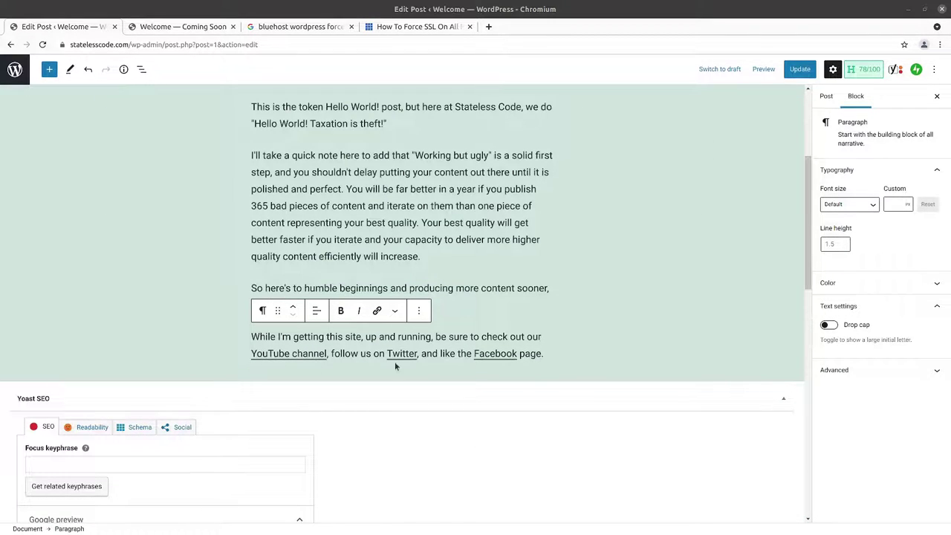
Step: Review the post's Yoast SEO preview and its category, tag, featured image, excerpt and discussion settings, and update the post
scroll(380, 361, down, 3)
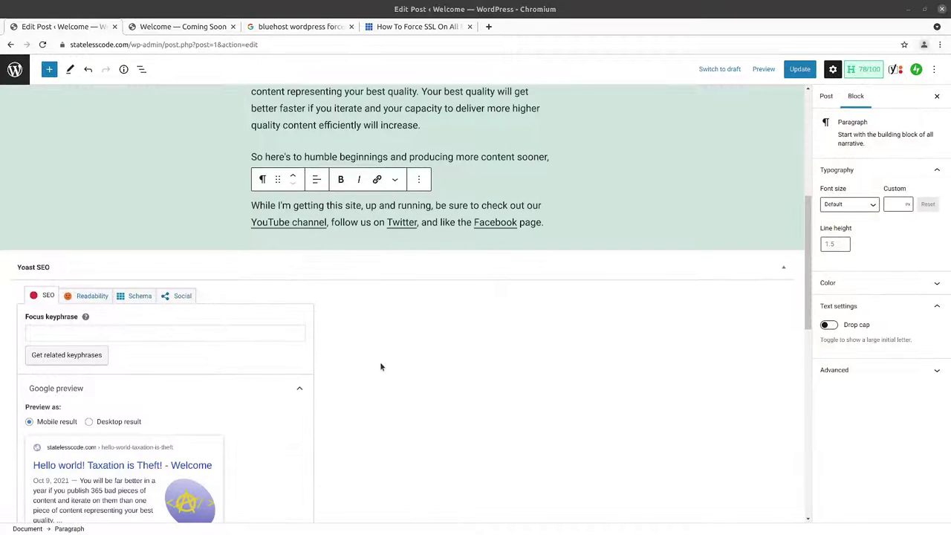
scroll(379, 362, down, 3)
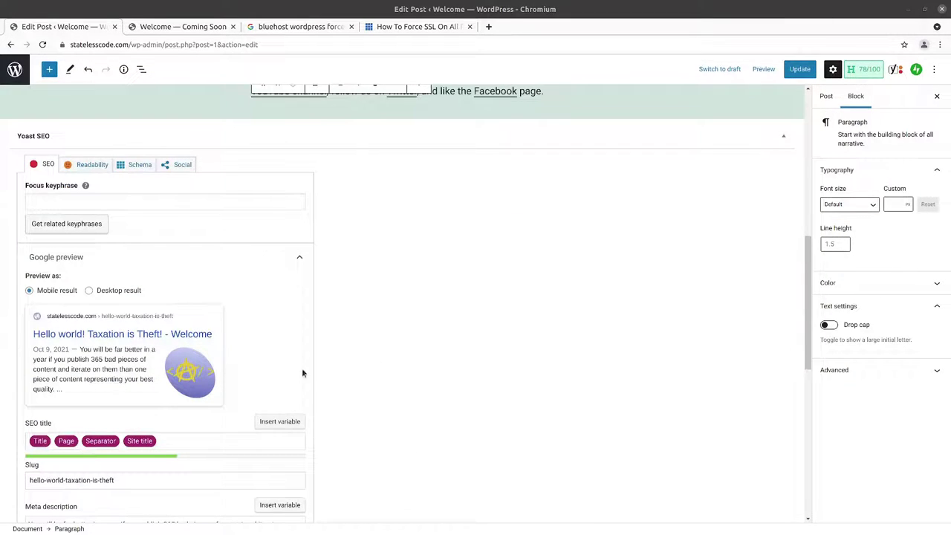
scroll(405, 362, up, 10)
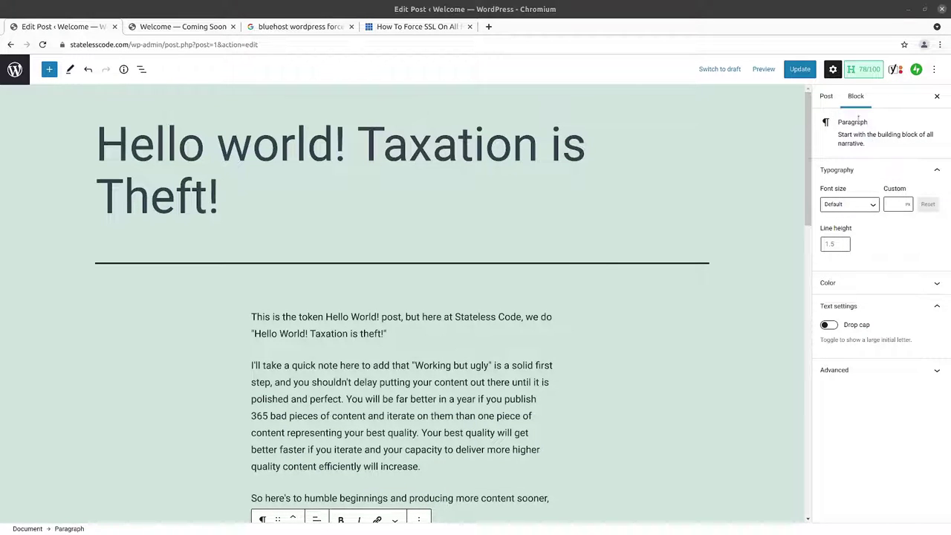
click(825, 96)
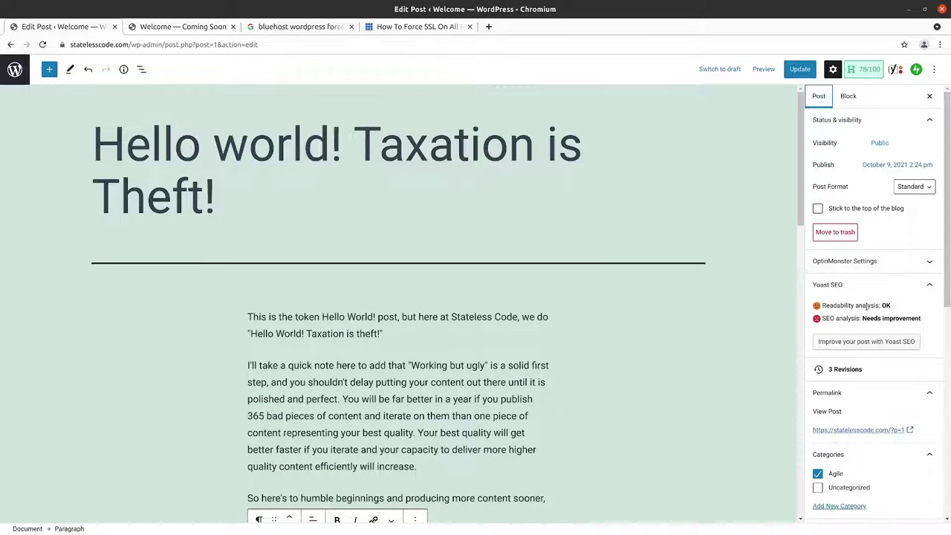
scroll(862, 345, down, 4)
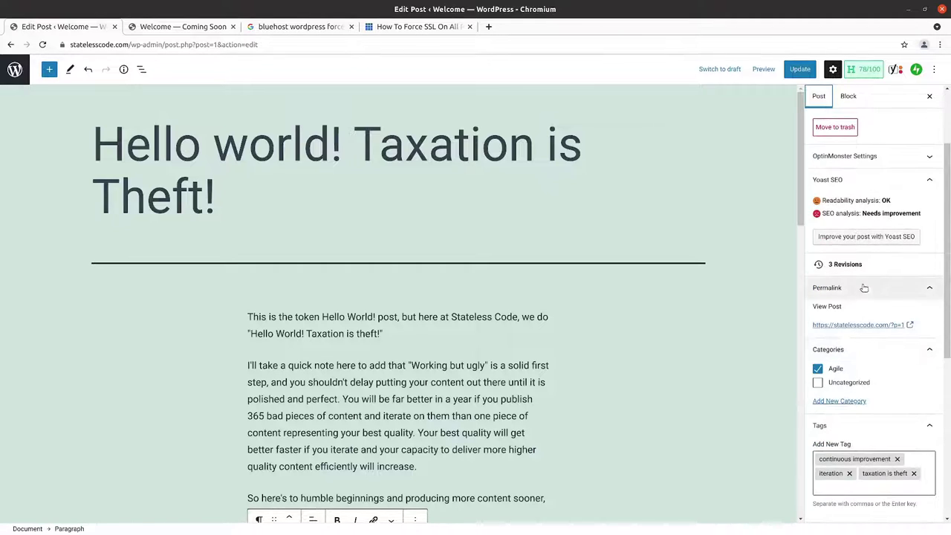
scroll(860, 299, down, 1)
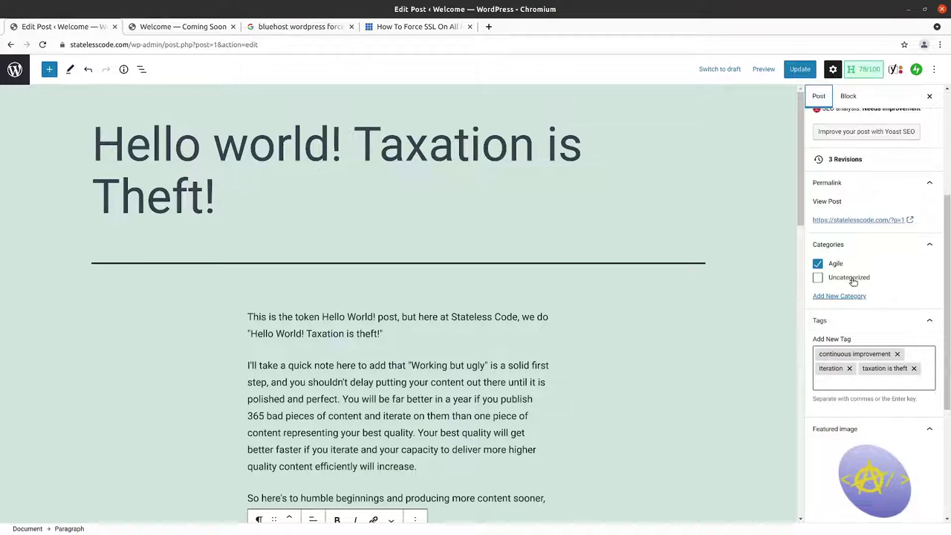
scroll(832, 334, down, 4)
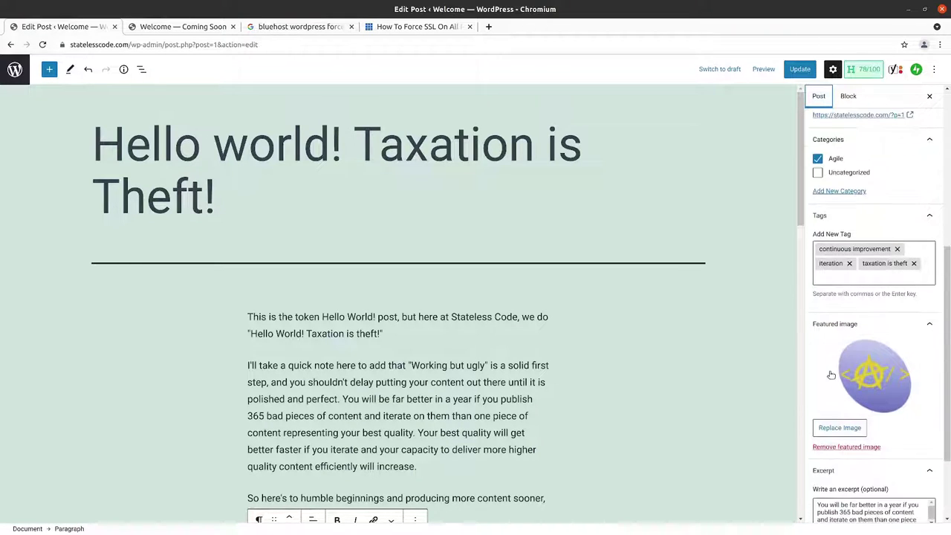
scroll(846, 392, down, 1)
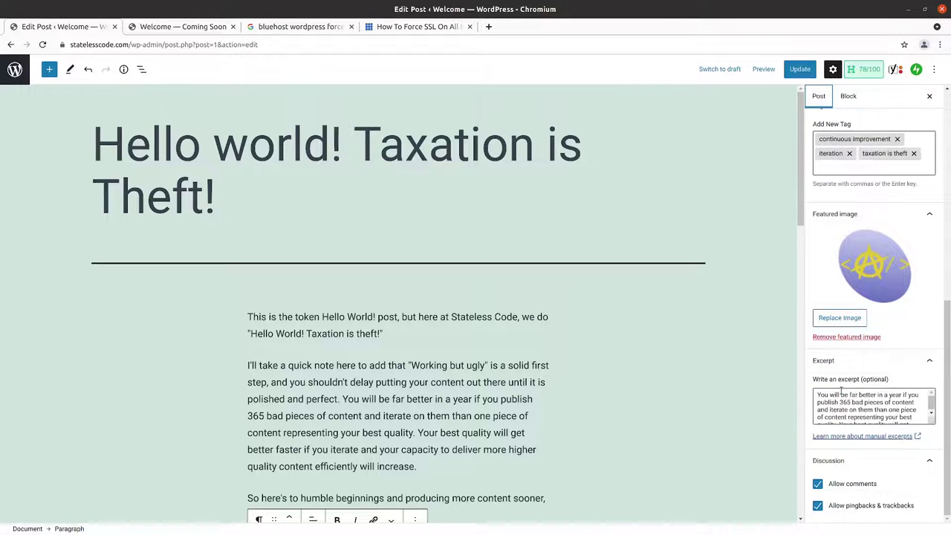
scroll(831, 407, down, 1)
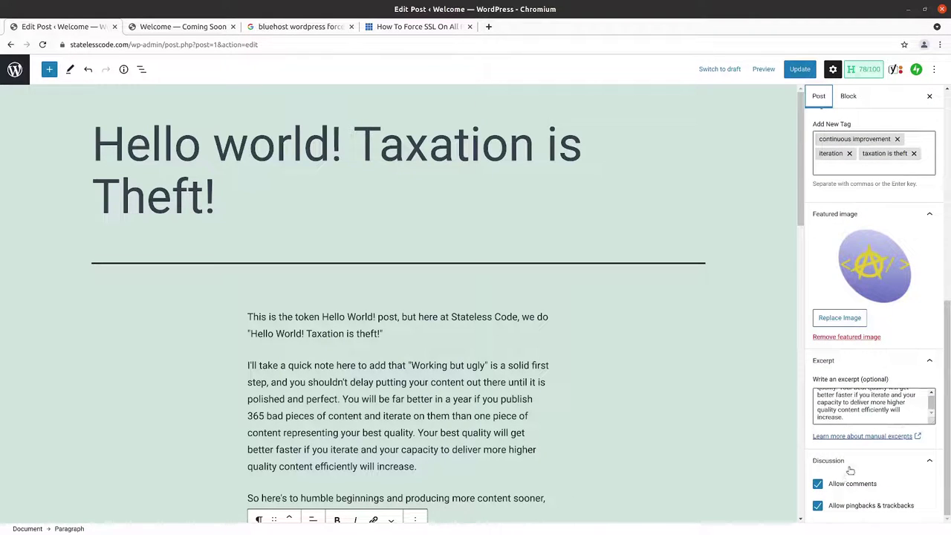
scroll(817, 424, up, 4)
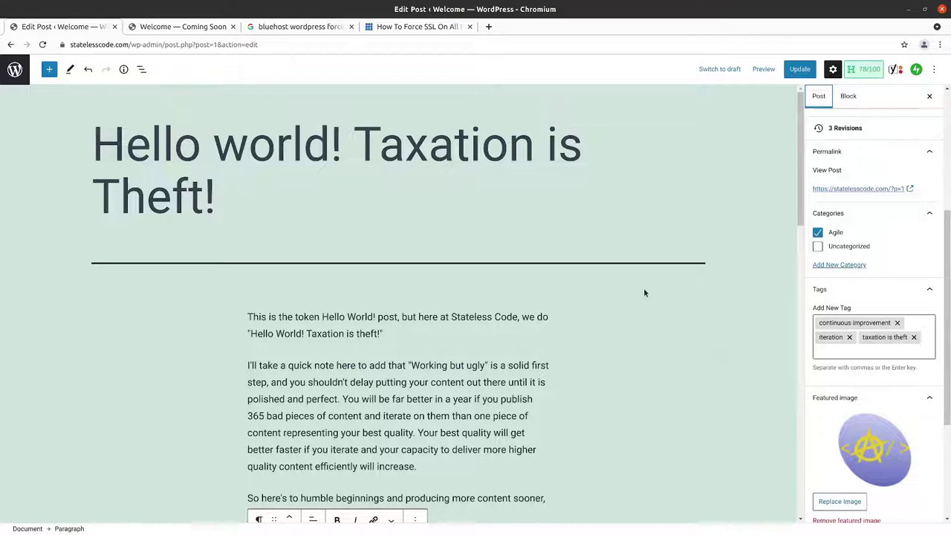
click(790, 71)
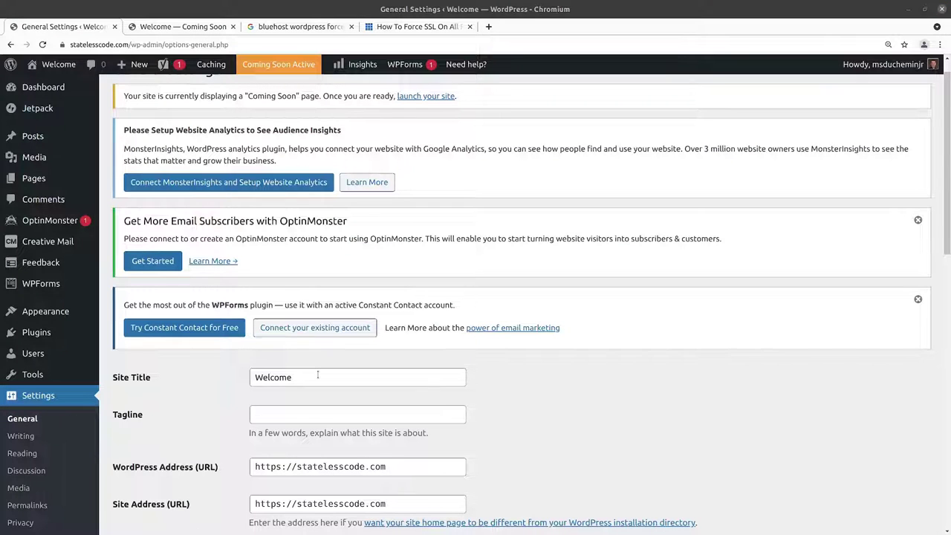
Step: Set the site title to "Stateless Code" in the general settings
click(319, 377)
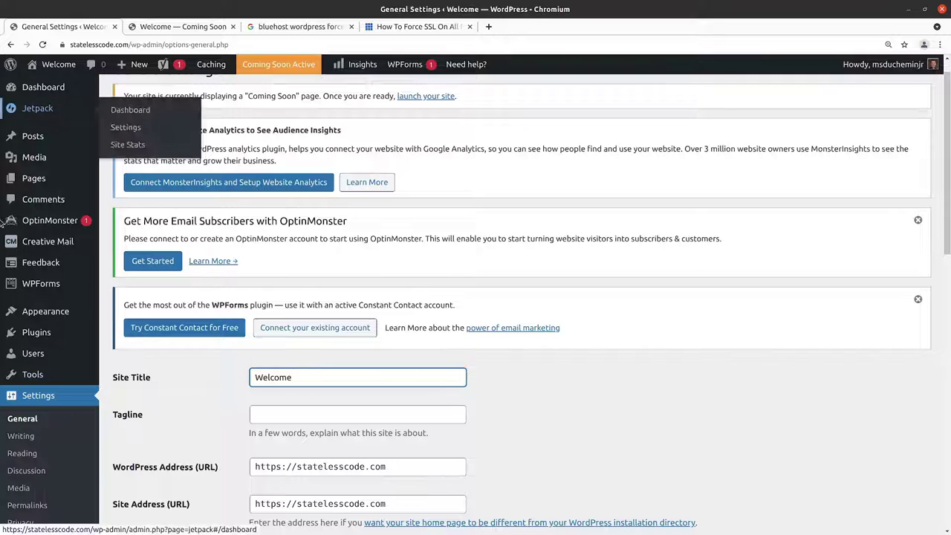
triple_click(326, 369)
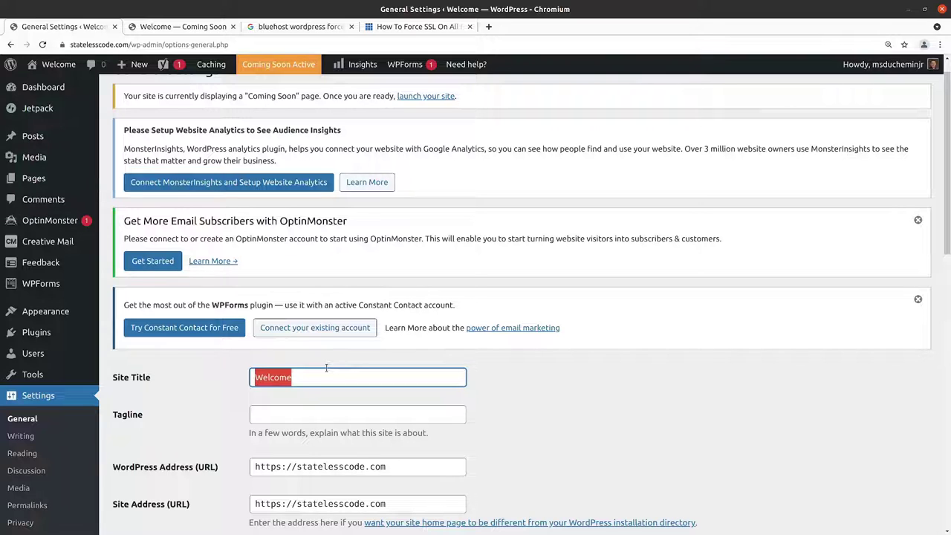
text(Statele)
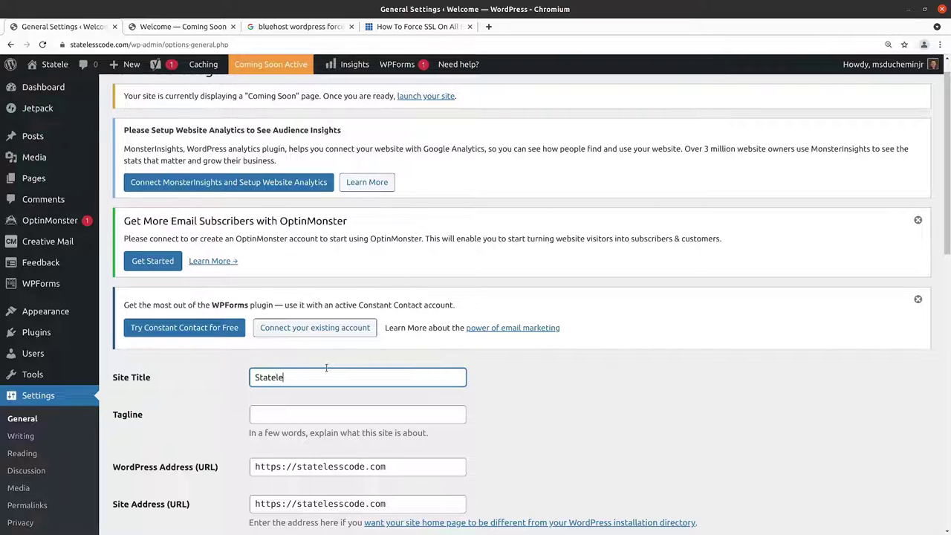
text(ss Code)
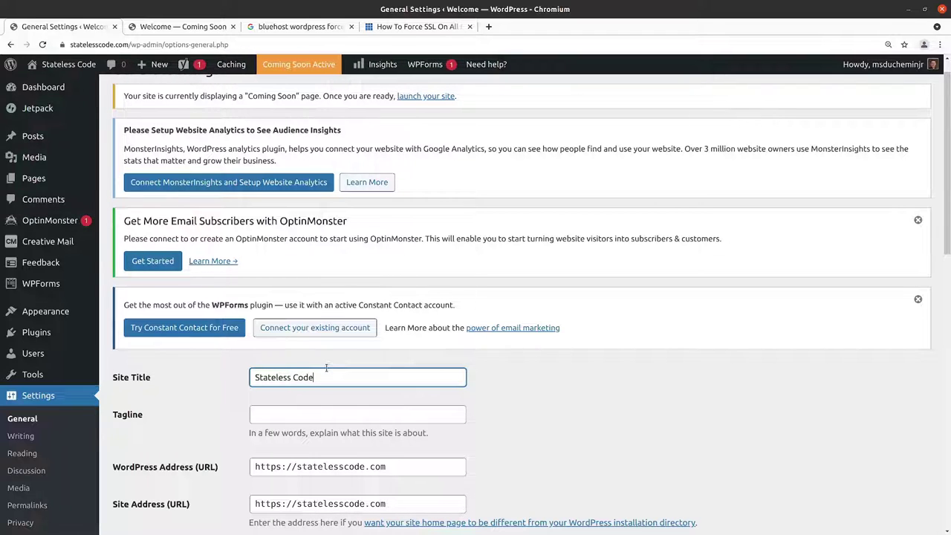
Step: Enter "Where Technology and Liberty Meet" as the site's tagline
click(284, 415)
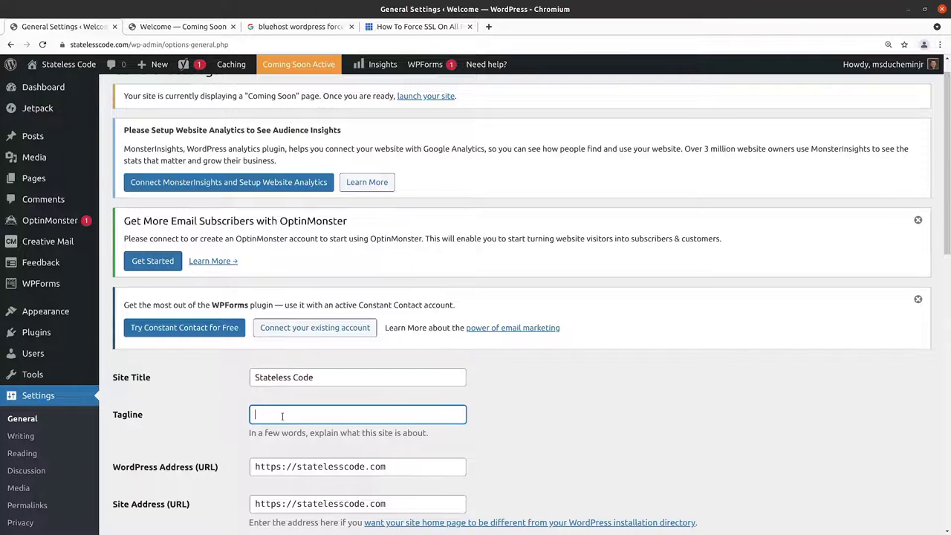
click(272, 416)
text(Where Technology and Liberty Meet)
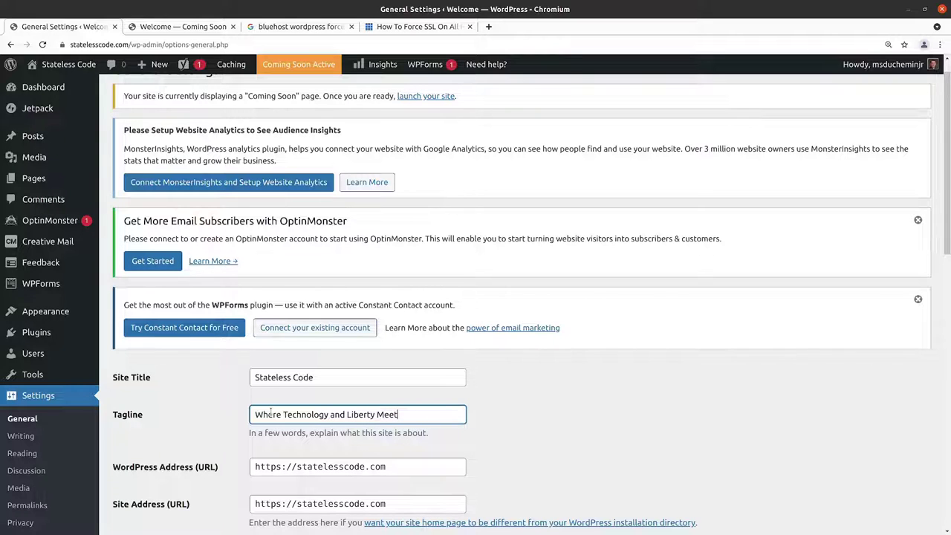
scroll(240, 421, up, 1)
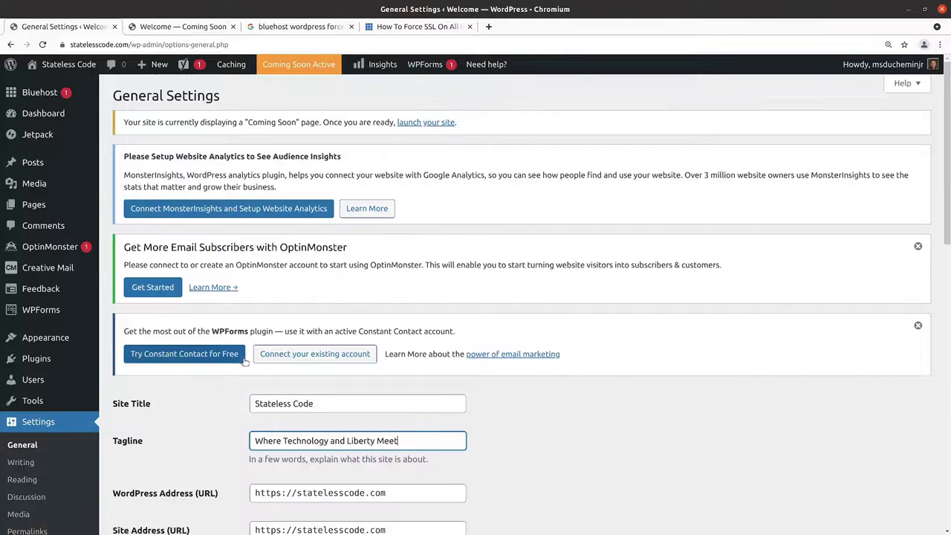